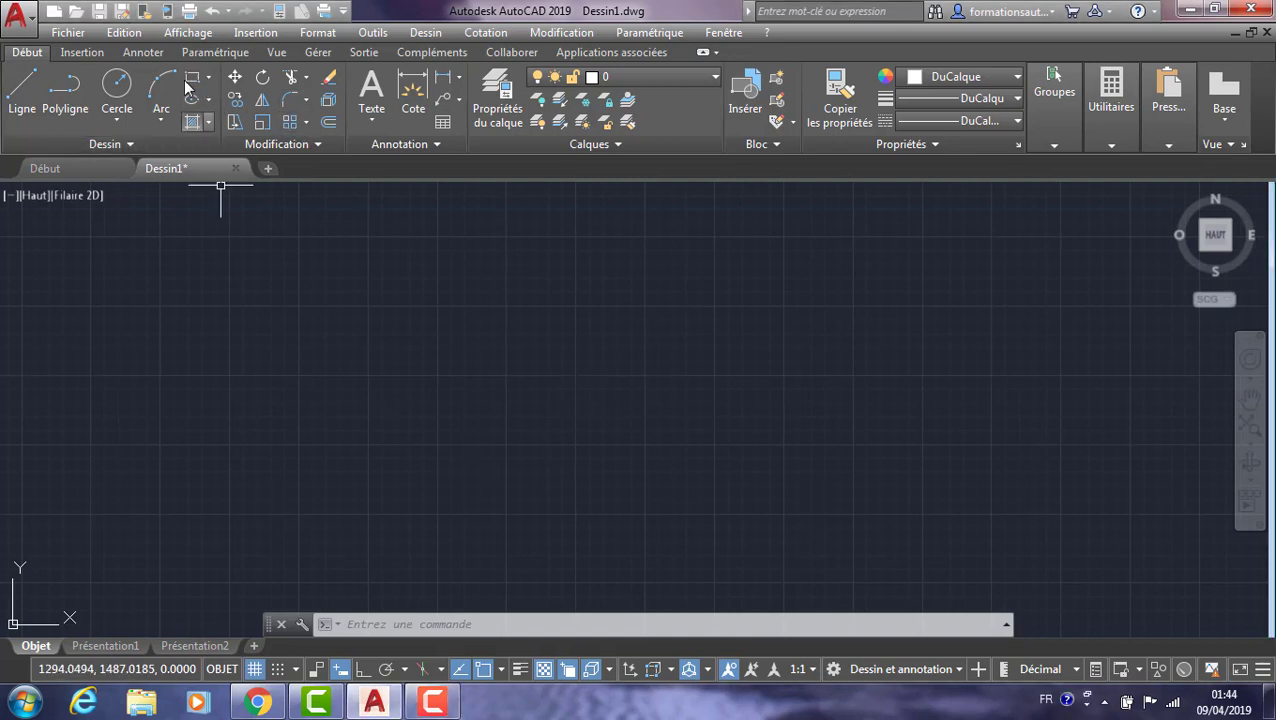
# Step: Draw a 4 by 4 square with opposite corner @4,4
pyautogui.click(192, 77)
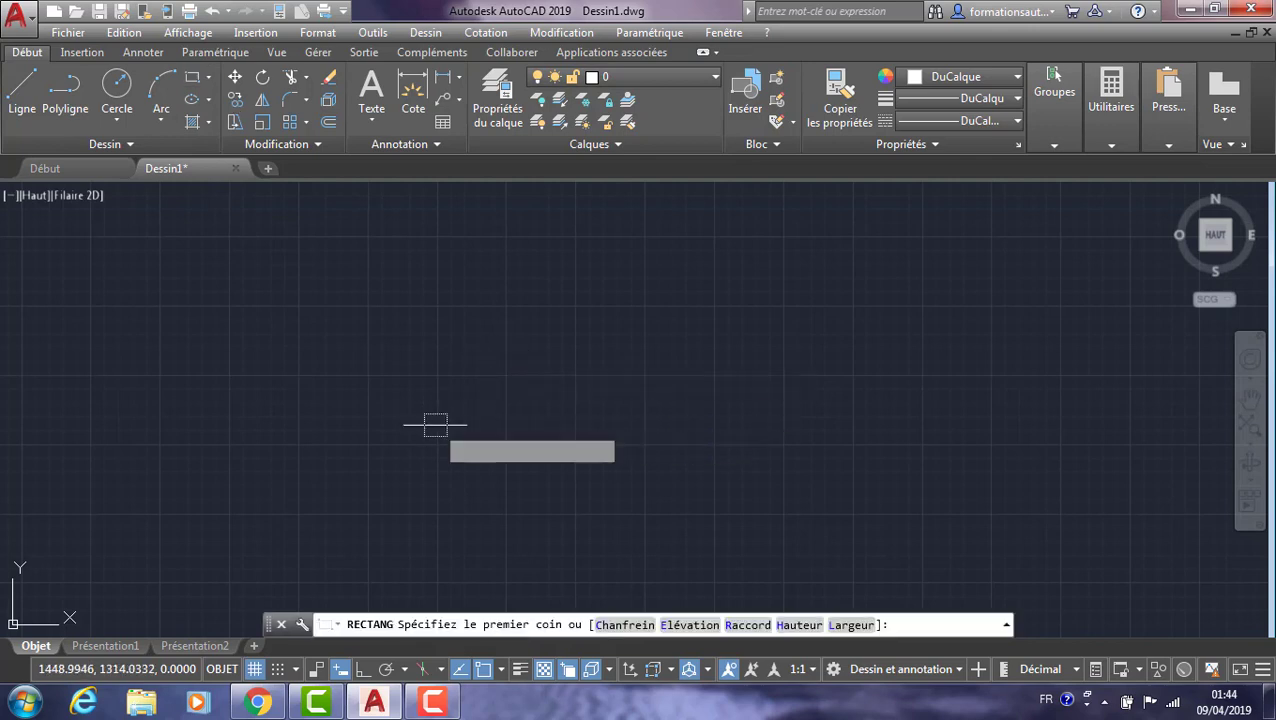
pyautogui.click(435, 425)
pyautogui.write('4')
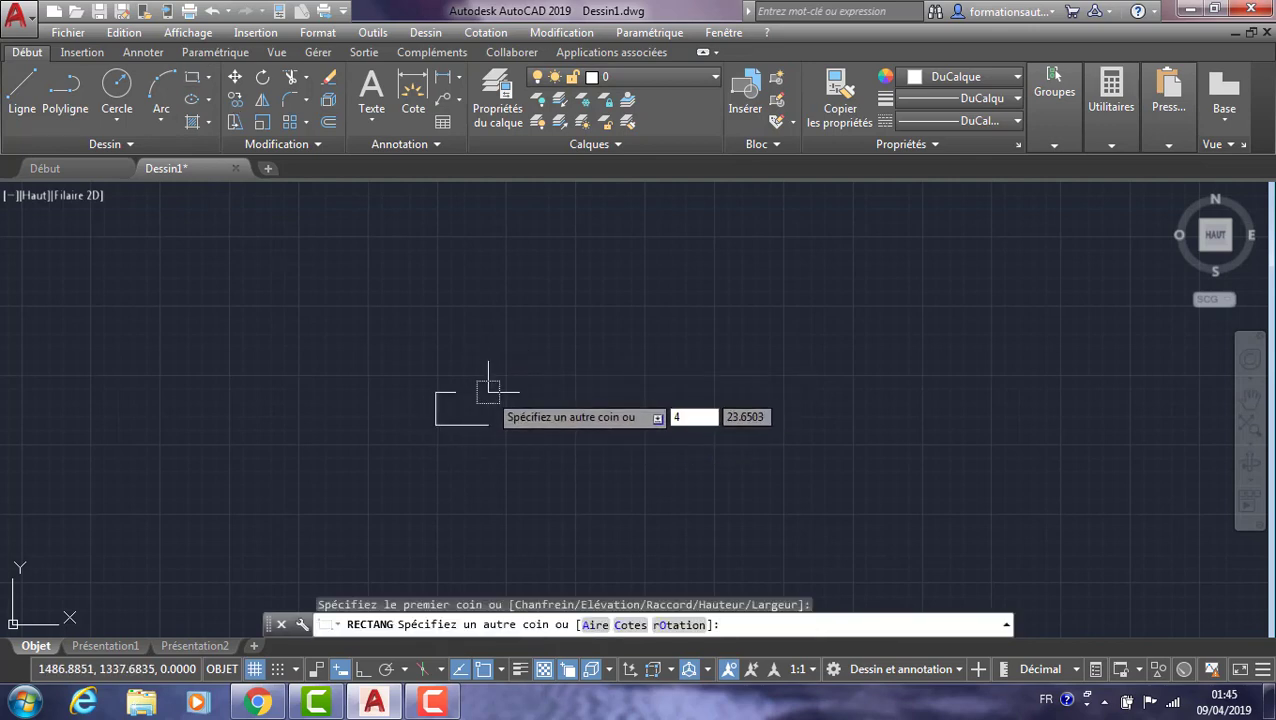
pyautogui.press('Tab')
pyautogui.write('4')
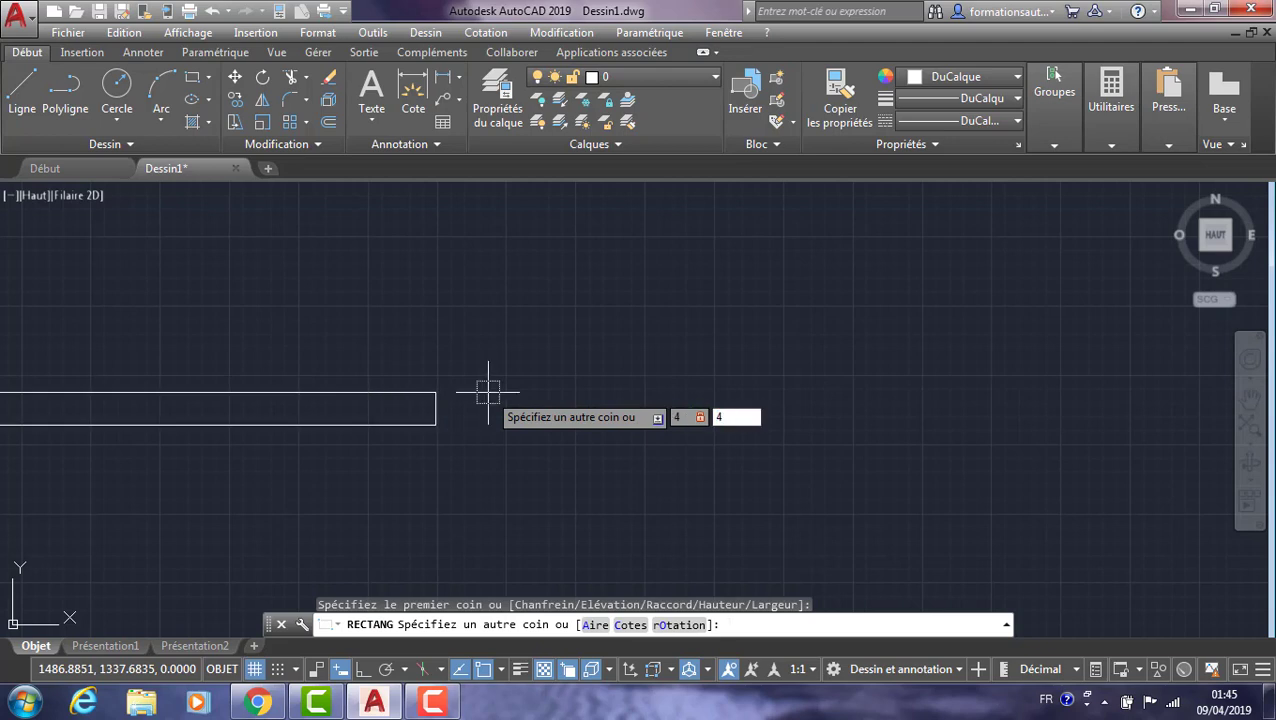
pyautogui.press('Return')
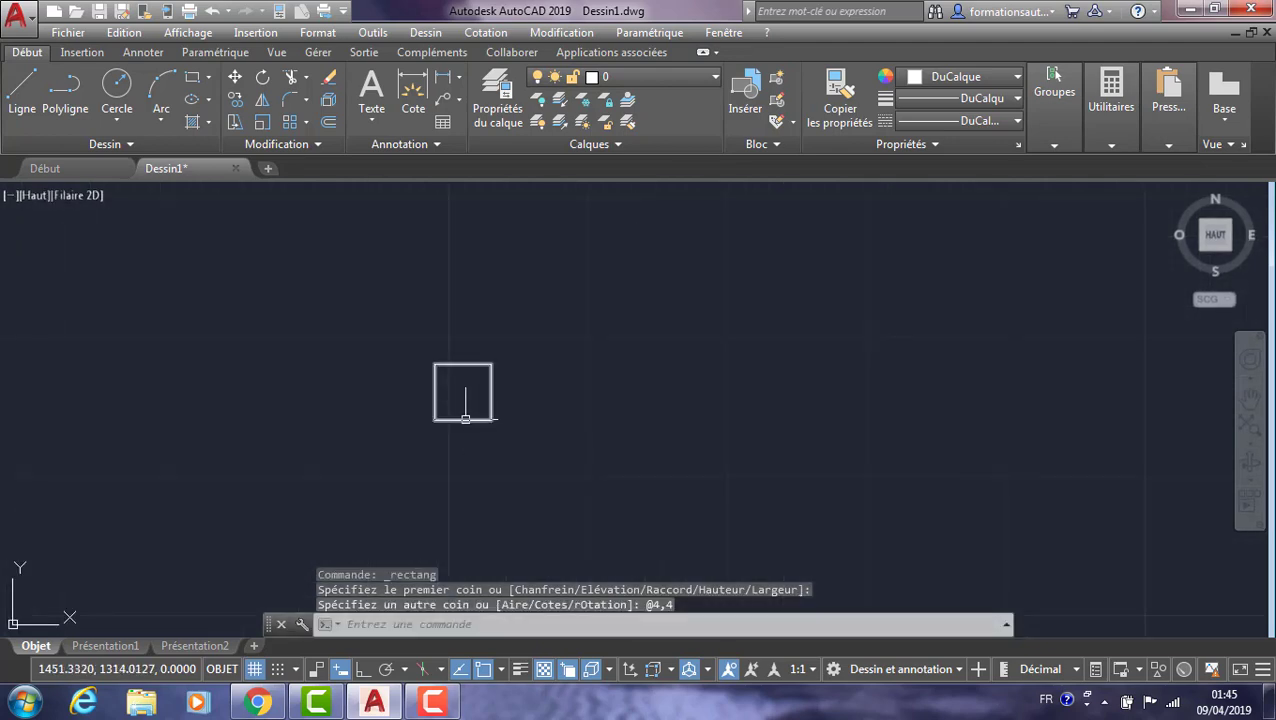
pyautogui.scroll(-3, 465, 418)
pyautogui.scroll(-1, 513, 450)
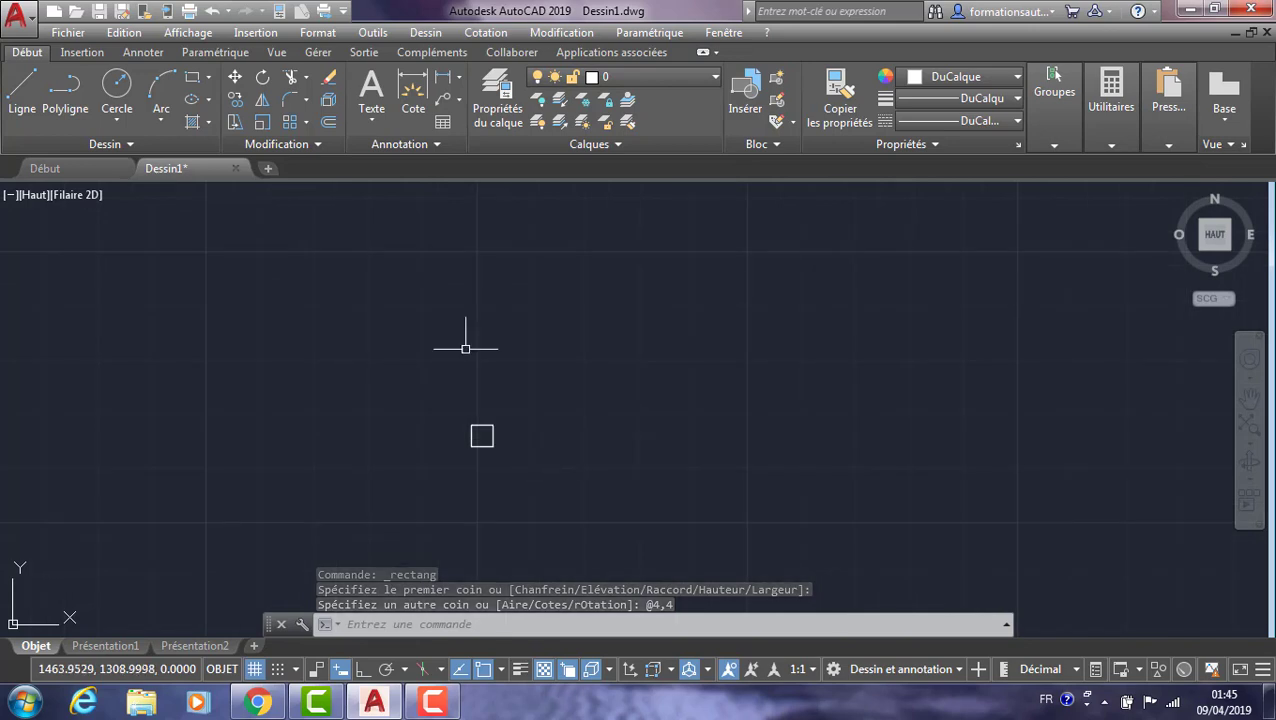
pyautogui.click(192, 78)
pyautogui.scroll(-2, 220, 270)
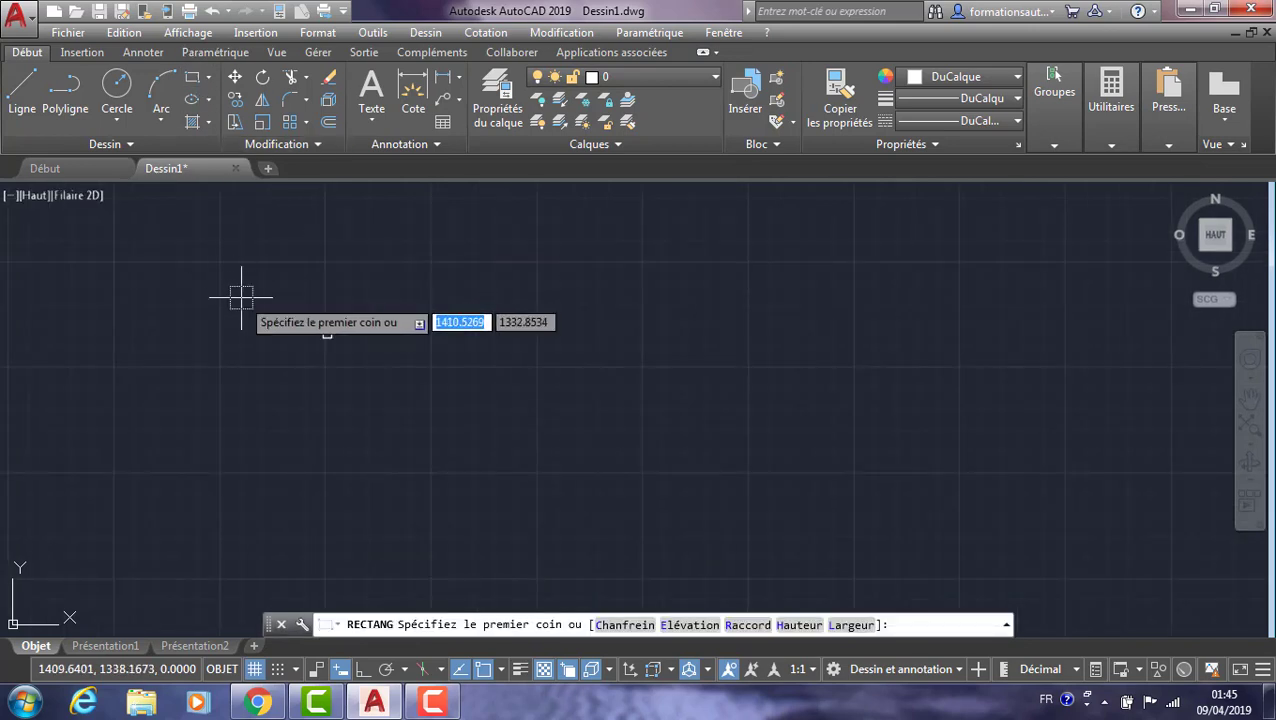
pyautogui.click(416, 397)
pyautogui.write('10')
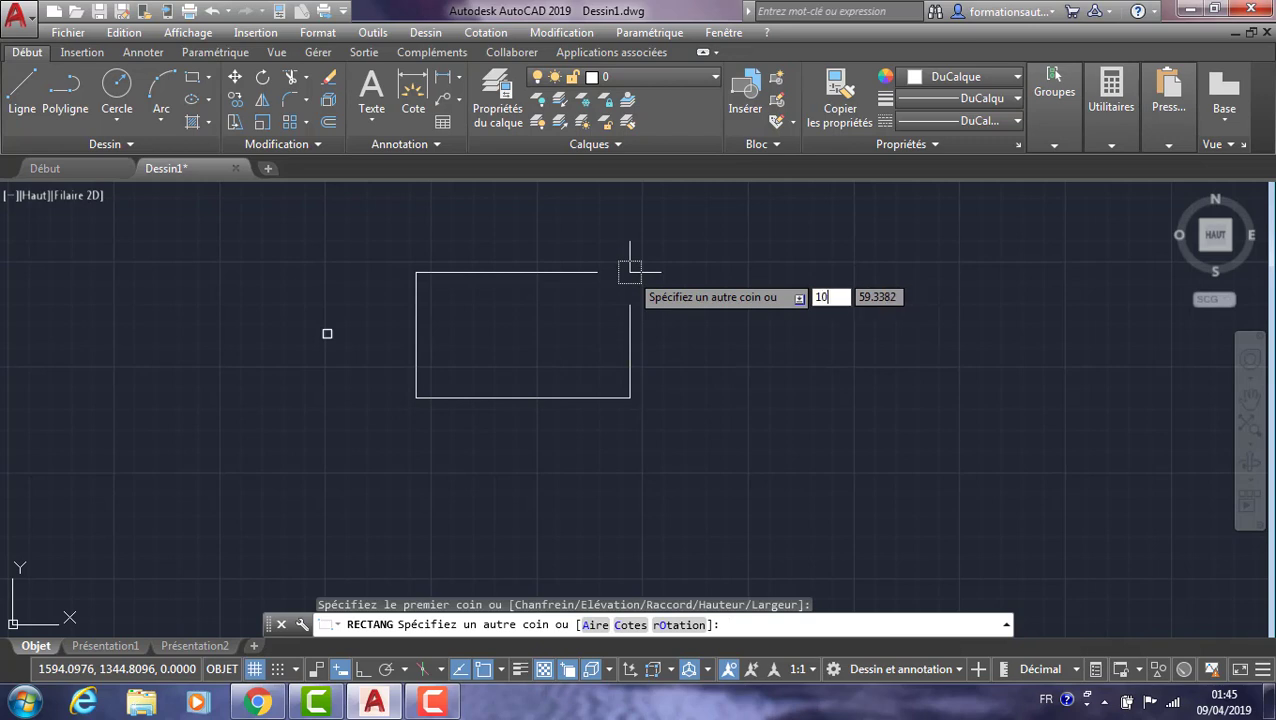
pyautogui.press('Tab')
pyautogui.write('10')
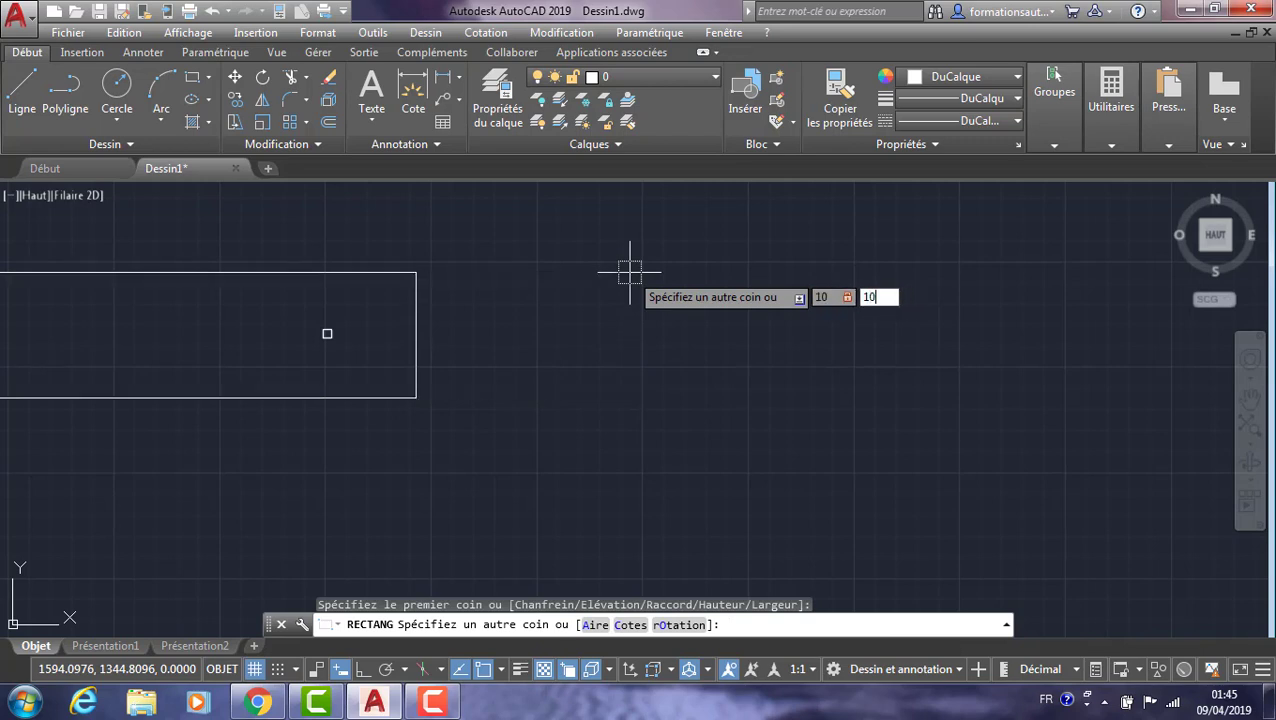
pyautogui.press('Return')
pyautogui.scroll(3, 445, 390)
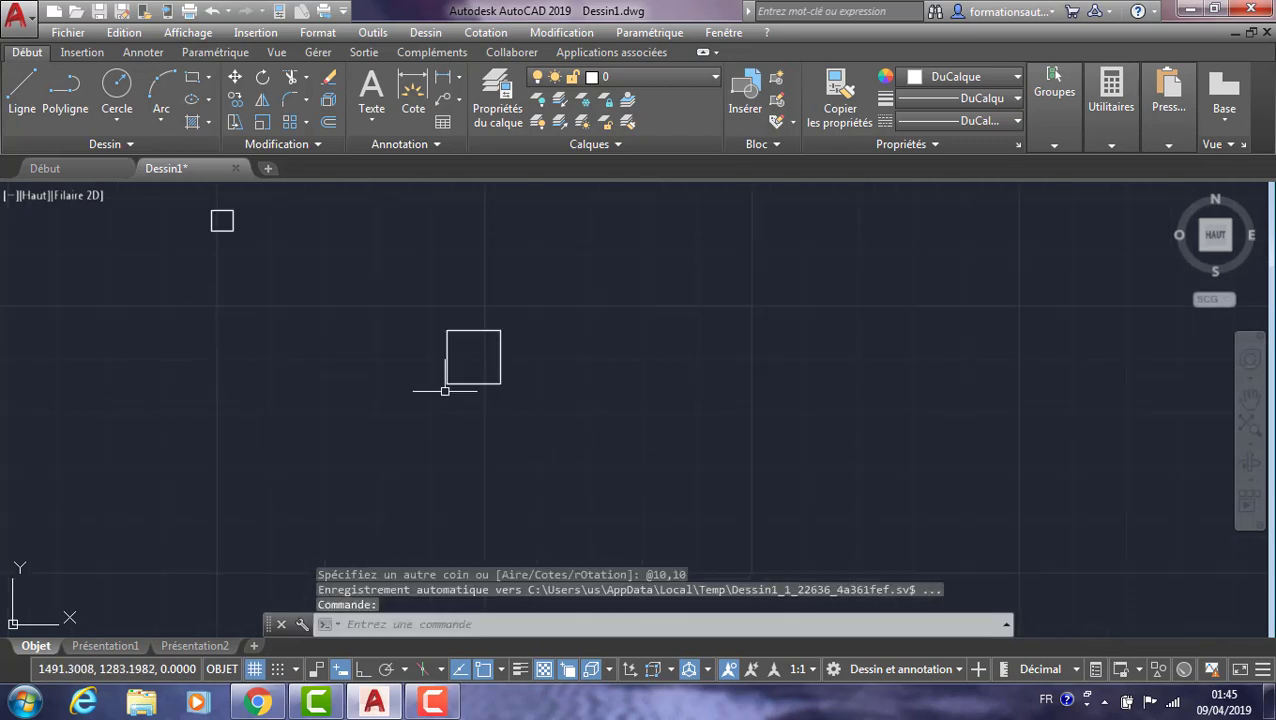
pyautogui.scroll(4, 463, 357)
pyautogui.scroll(-2, 510, 355)
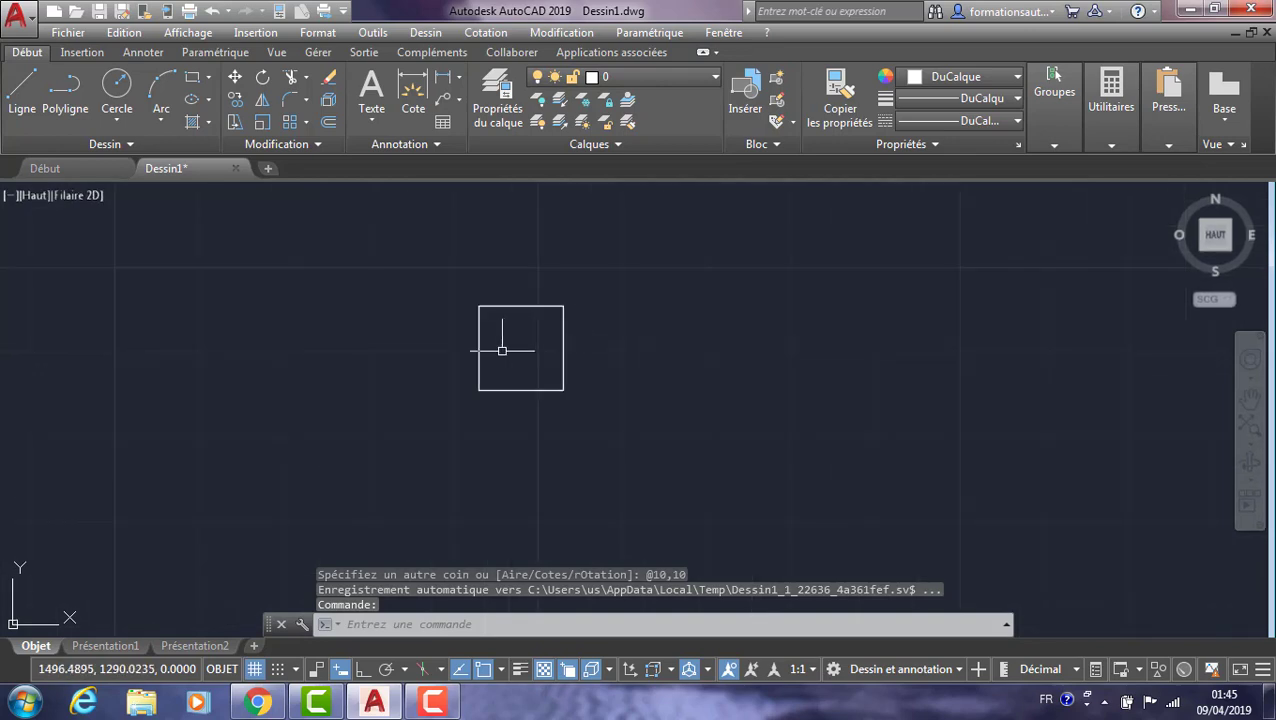
pyautogui.scroll(-4, 575, 358)
# Step: Copy the small square from its corner, placing two copies low inside the large square
pyautogui.click(418, 209)
pyautogui.click(324, 356)
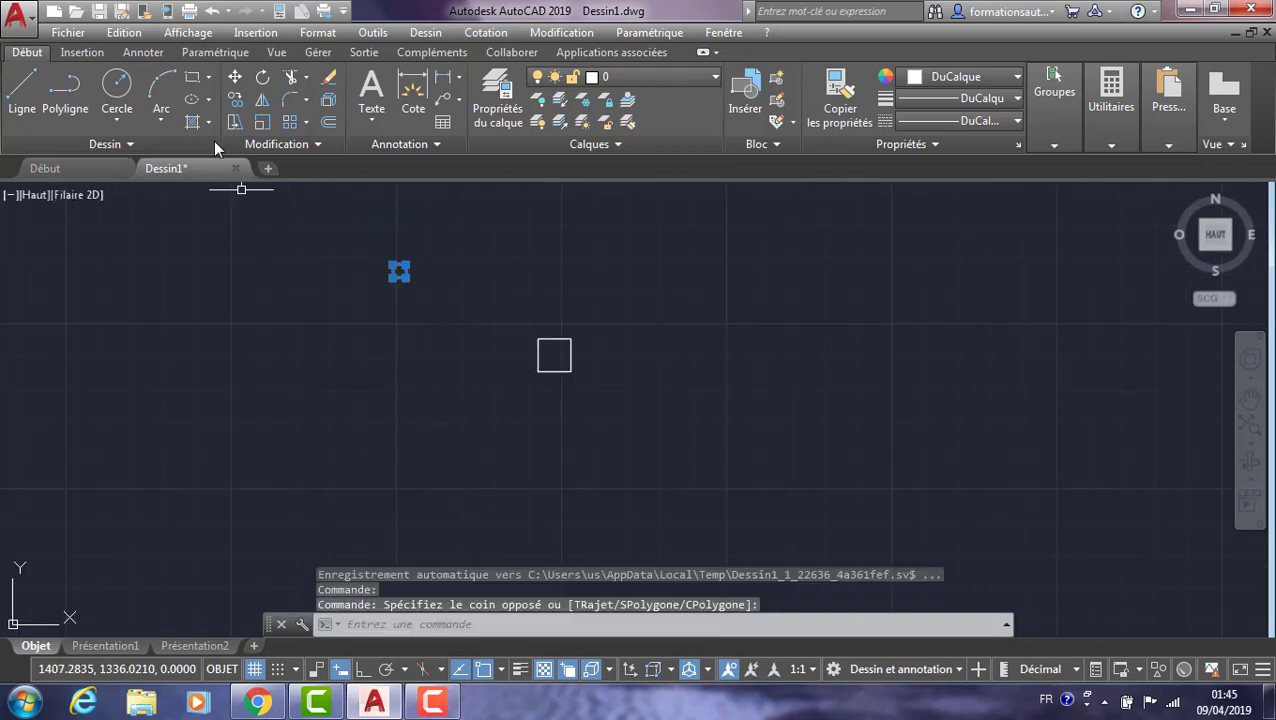
pyautogui.click(234, 103)
pyautogui.scroll(4, 392, 292)
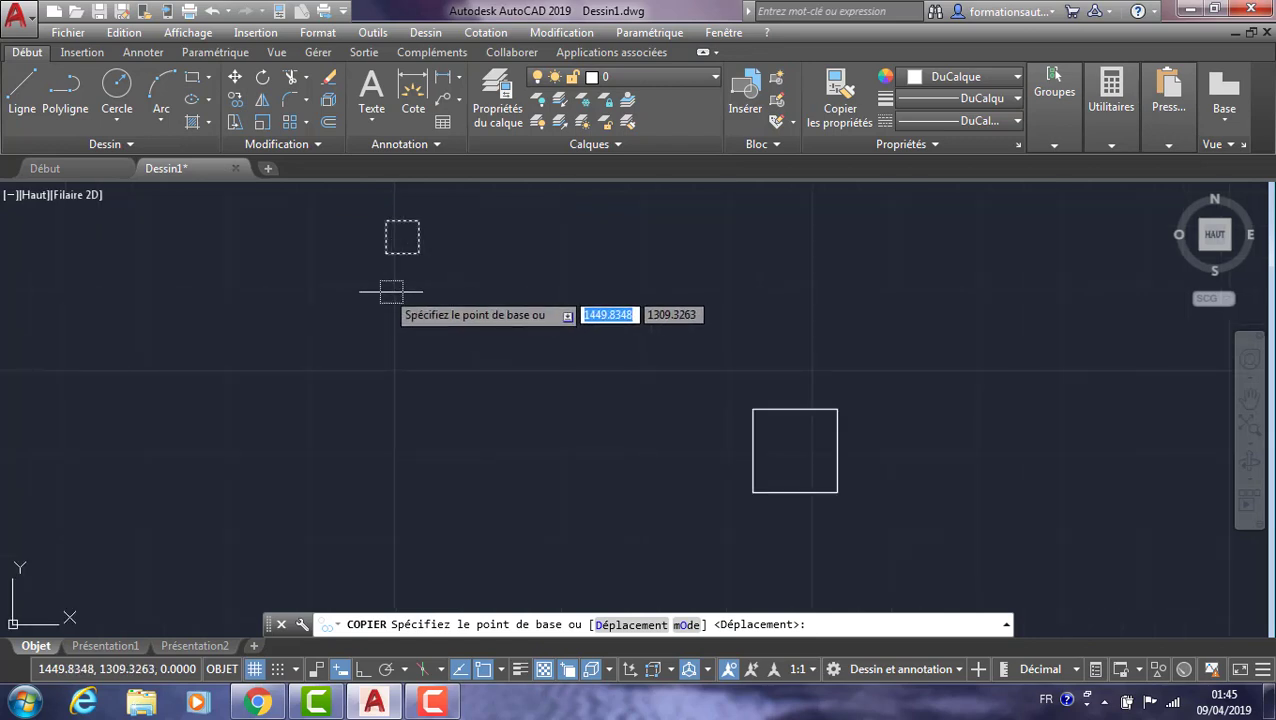
pyautogui.click(386, 252)
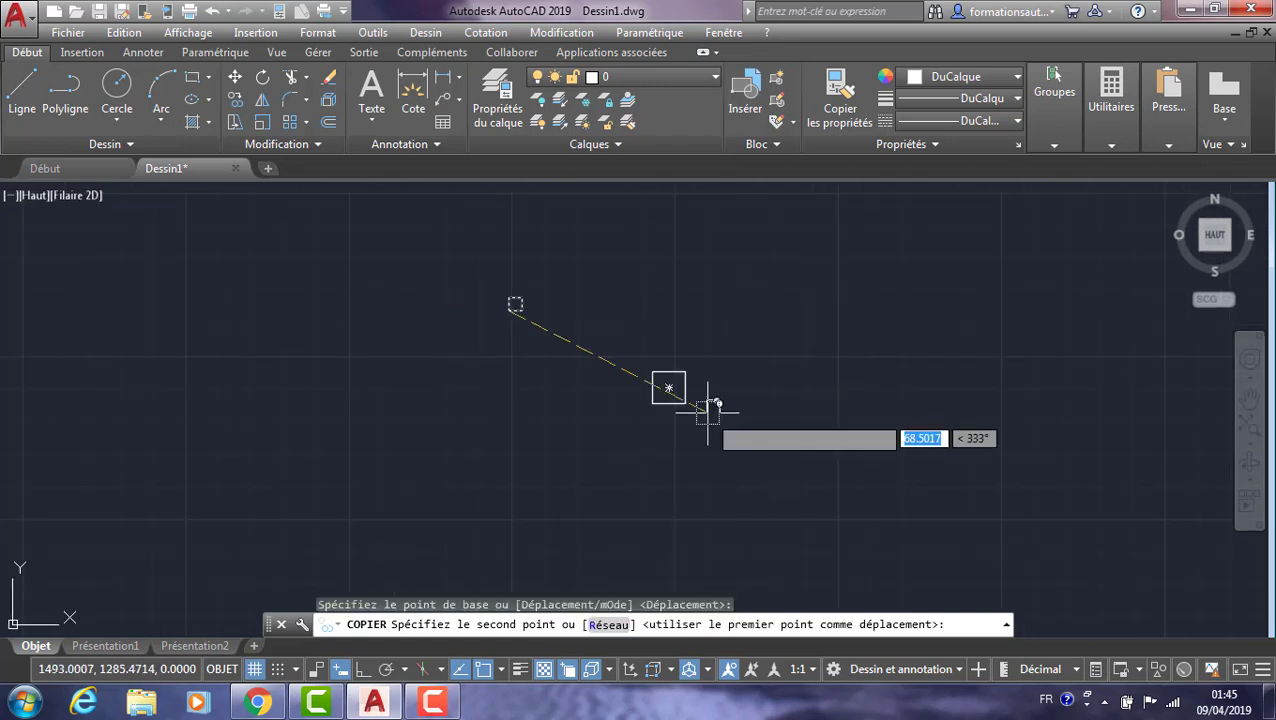
pyautogui.scroll(3, 664, 385)
pyautogui.scroll(-2, 600, 370)
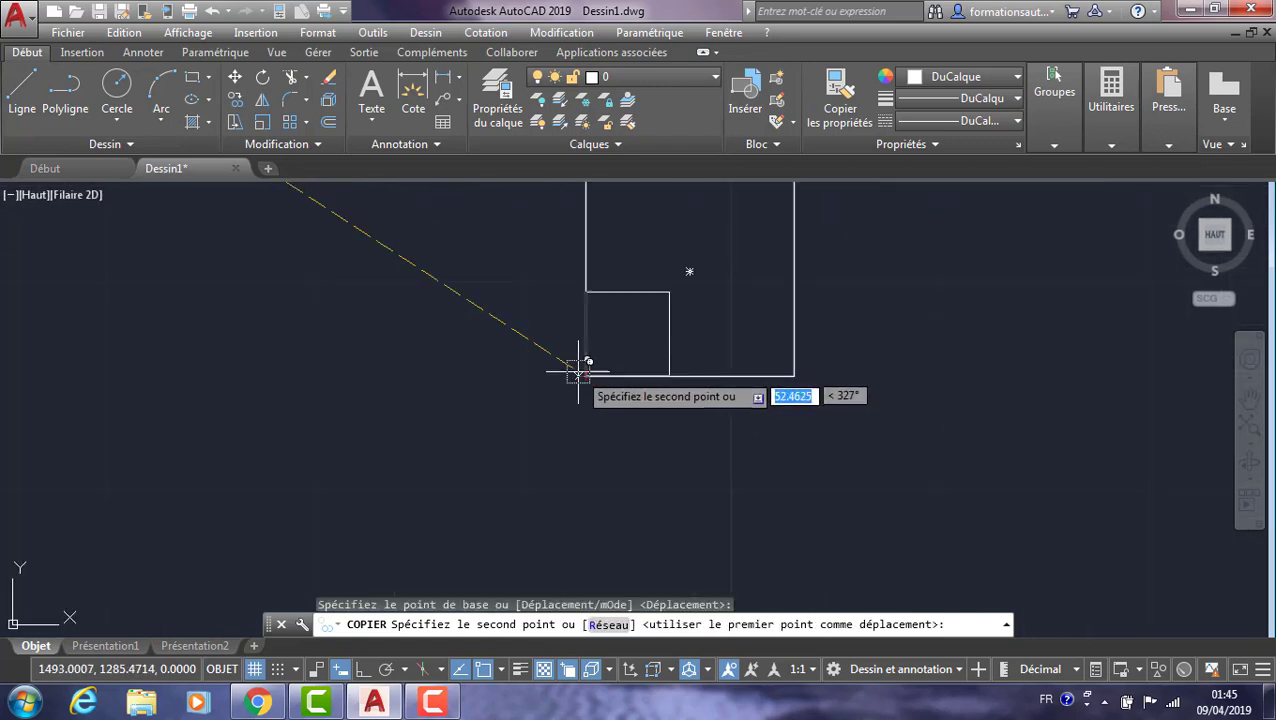
pyautogui.click(656, 372)
pyautogui.click(669, 375)
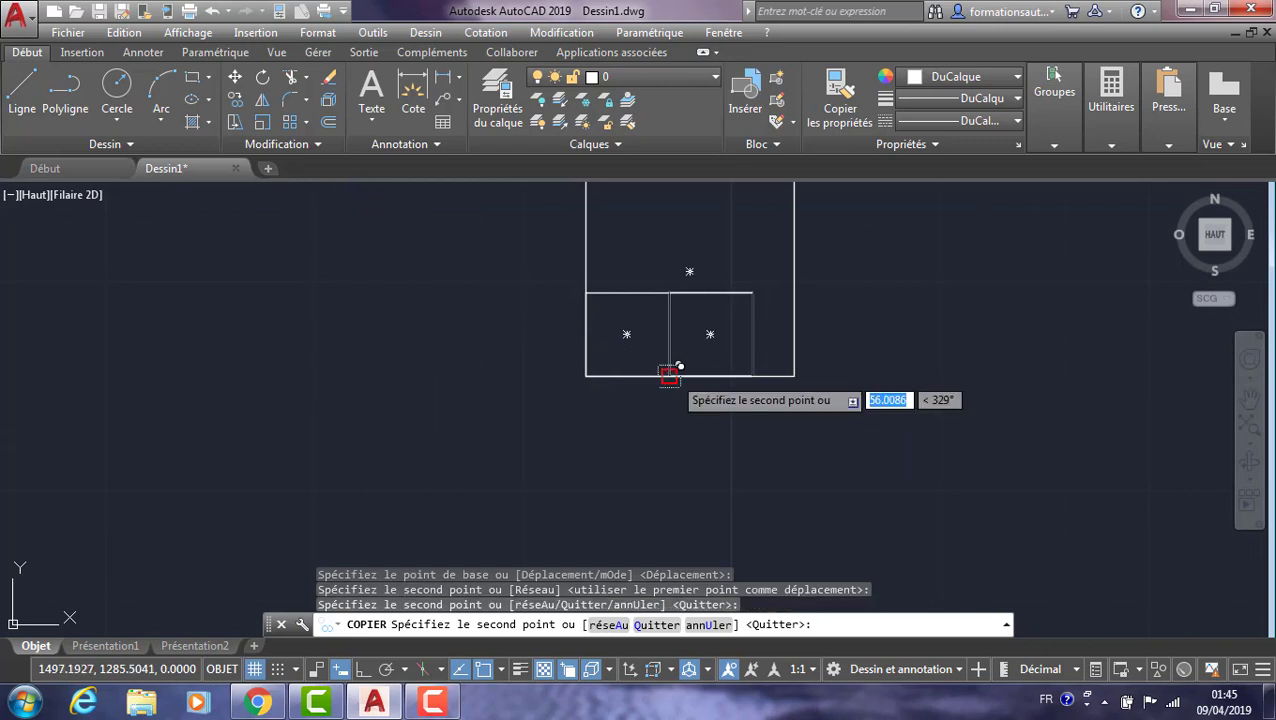
# Step: Place two more copies in the upper part of the large square
pyautogui.click(589, 291)
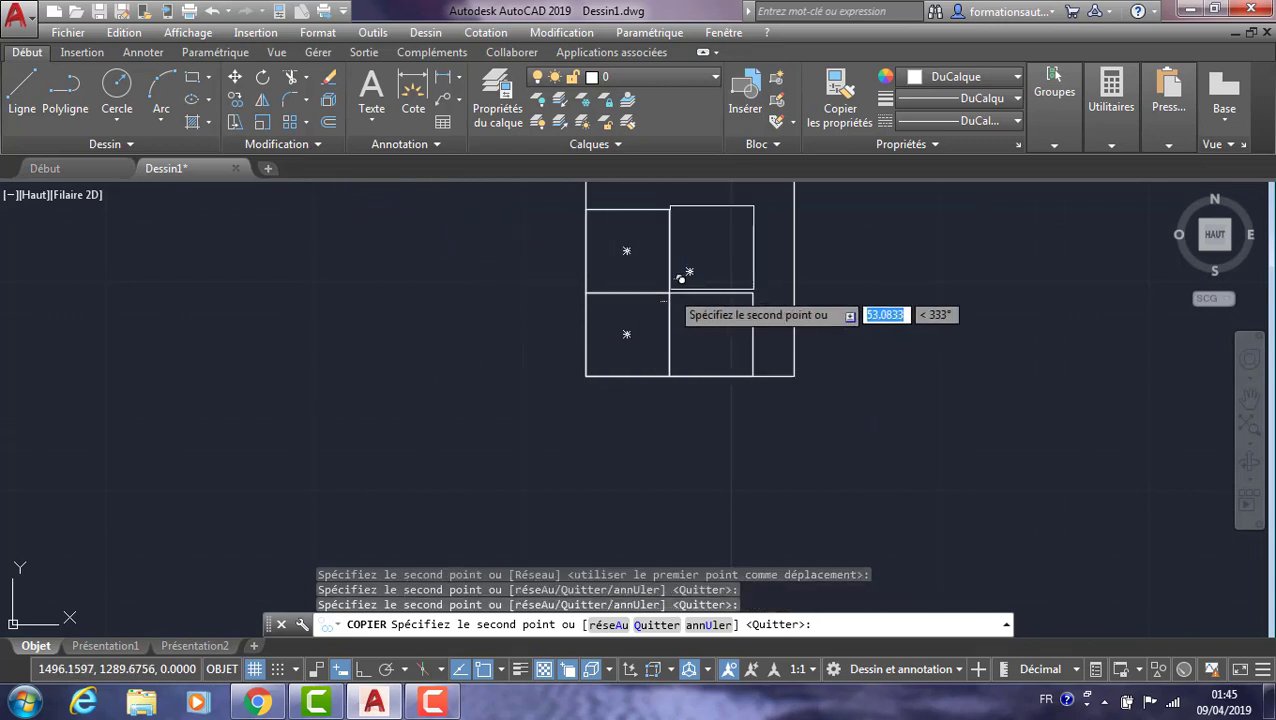
pyautogui.click(680, 288)
pyautogui.scroll(-2, 660, 318)
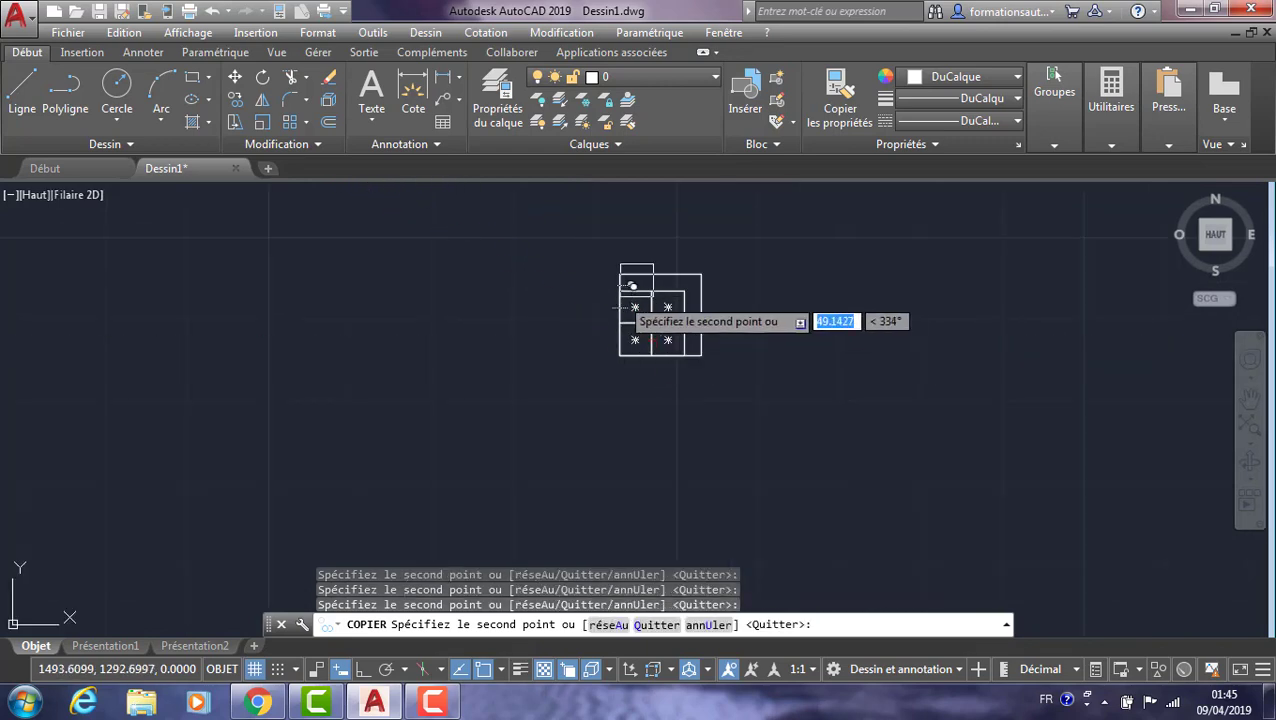
pyautogui.scroll(2, 628, 295)
pyautogui.press('Escape')
pyautogui.scroll(3, 617, 325)
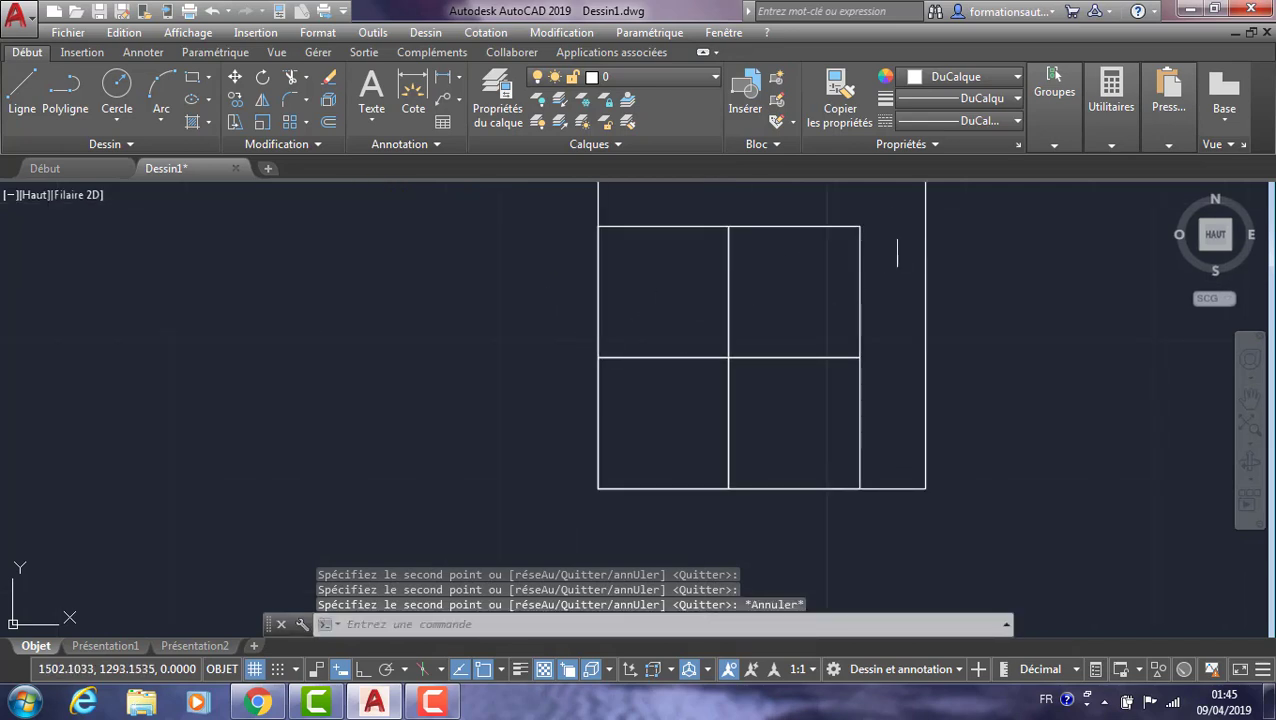
# Step: Erase the two upper copies and the lower-right copy, then select the remaining square
pyautogui.click(901, 224)
pyautogui.click(684, 322)
pyautogui.press('Delete')
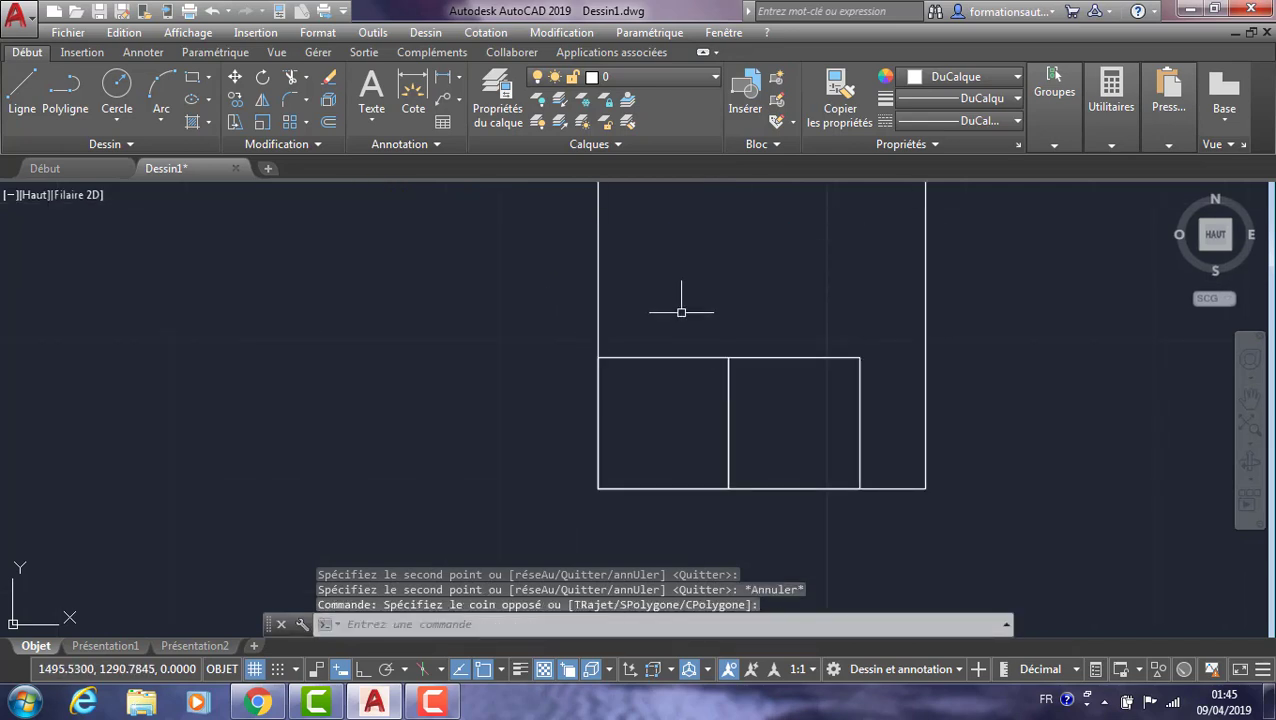
pyautogui.click(868, 319)
pyautogui.click(785, 432)
pyautogui.press('Delete')
pyautogui.click(720, 313)
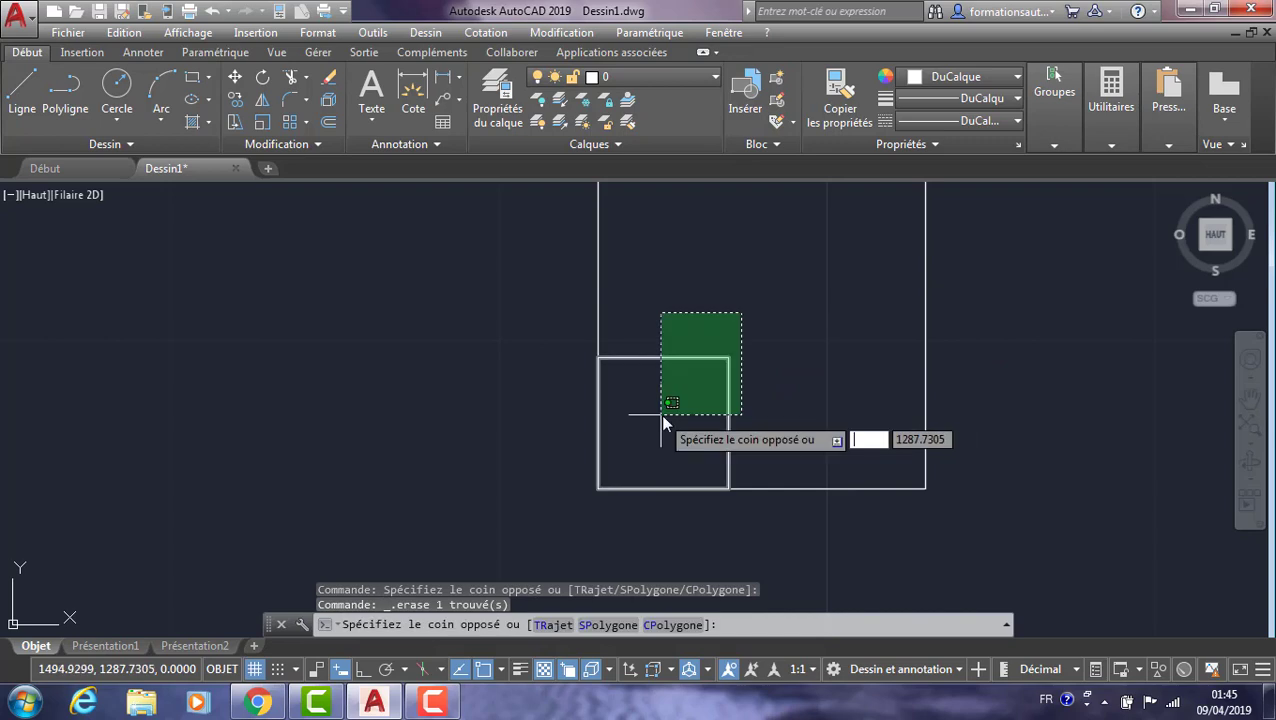
pyautogui.click(661, 420)
pyautogui.scroll(-5, 661, 413)
pyautogui.scroll(-4, 574, 371)
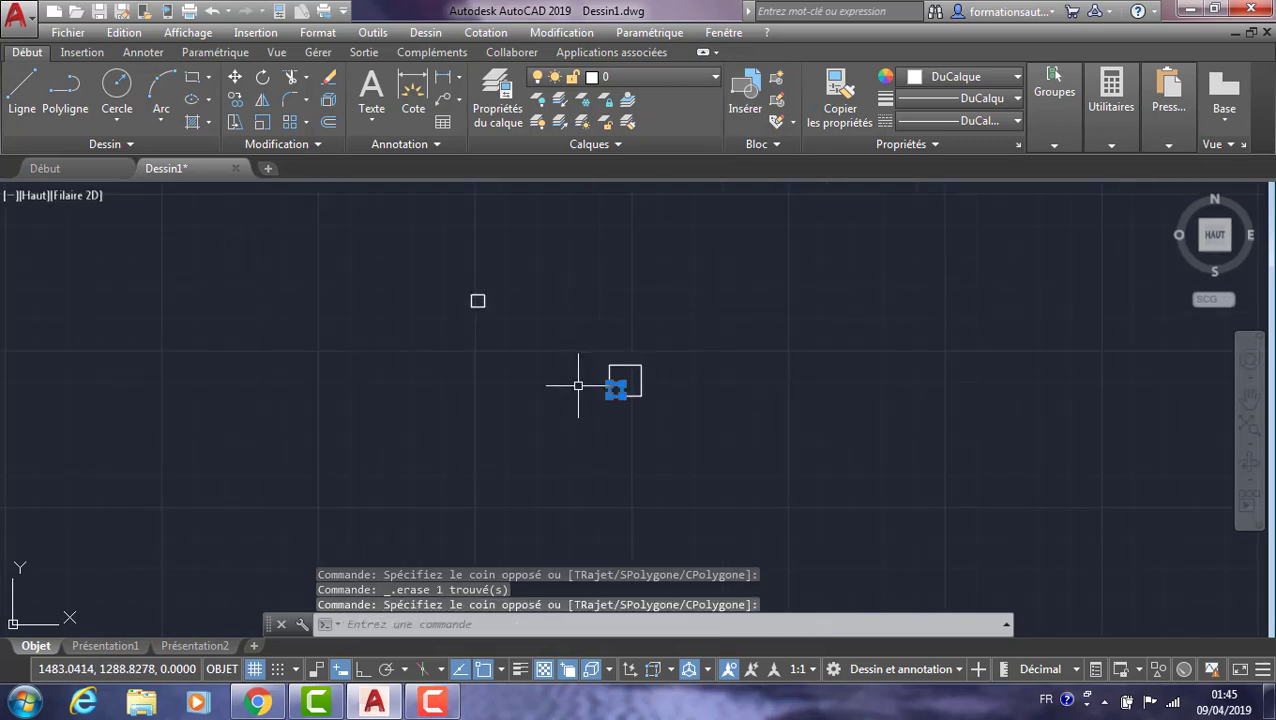
pyautogui.scroll(4, 490, 280)
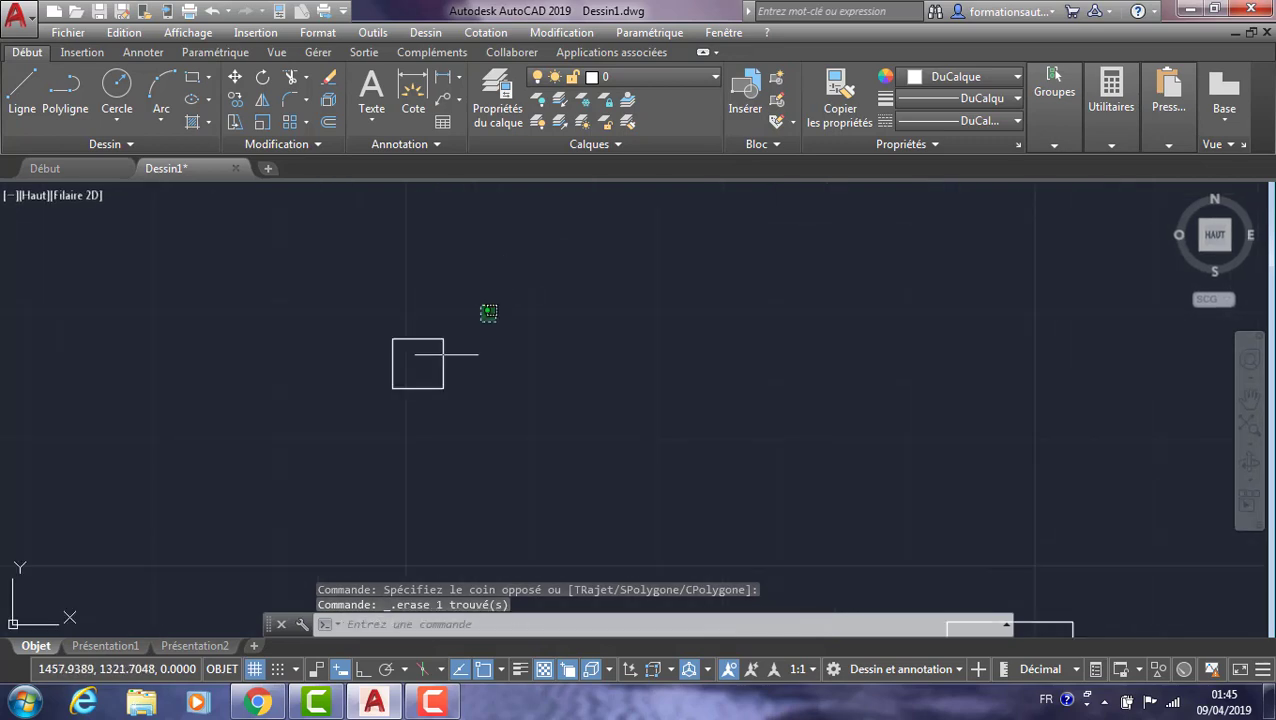
# Step: Scale the selected square to a tenth of its size about its lower-left corner
pyautogui.click(261, 123)
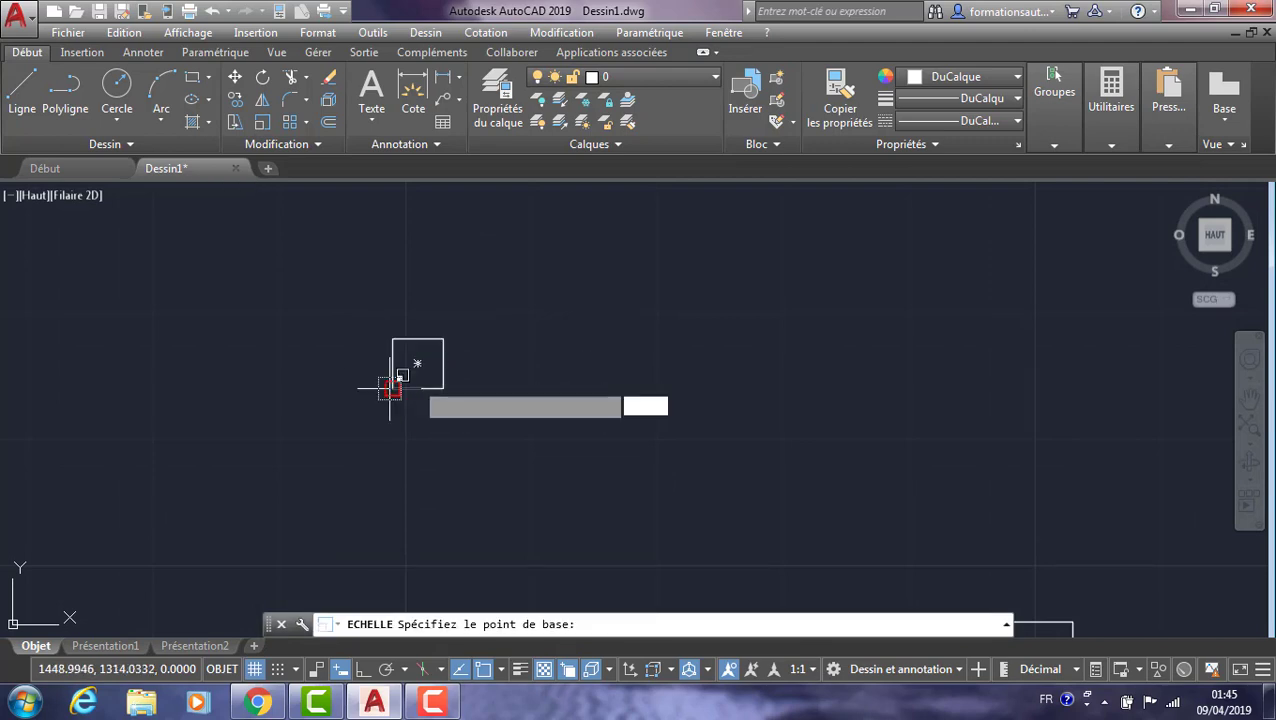
pyautogui.click(393, 388)
pyautogui.write('0.1')
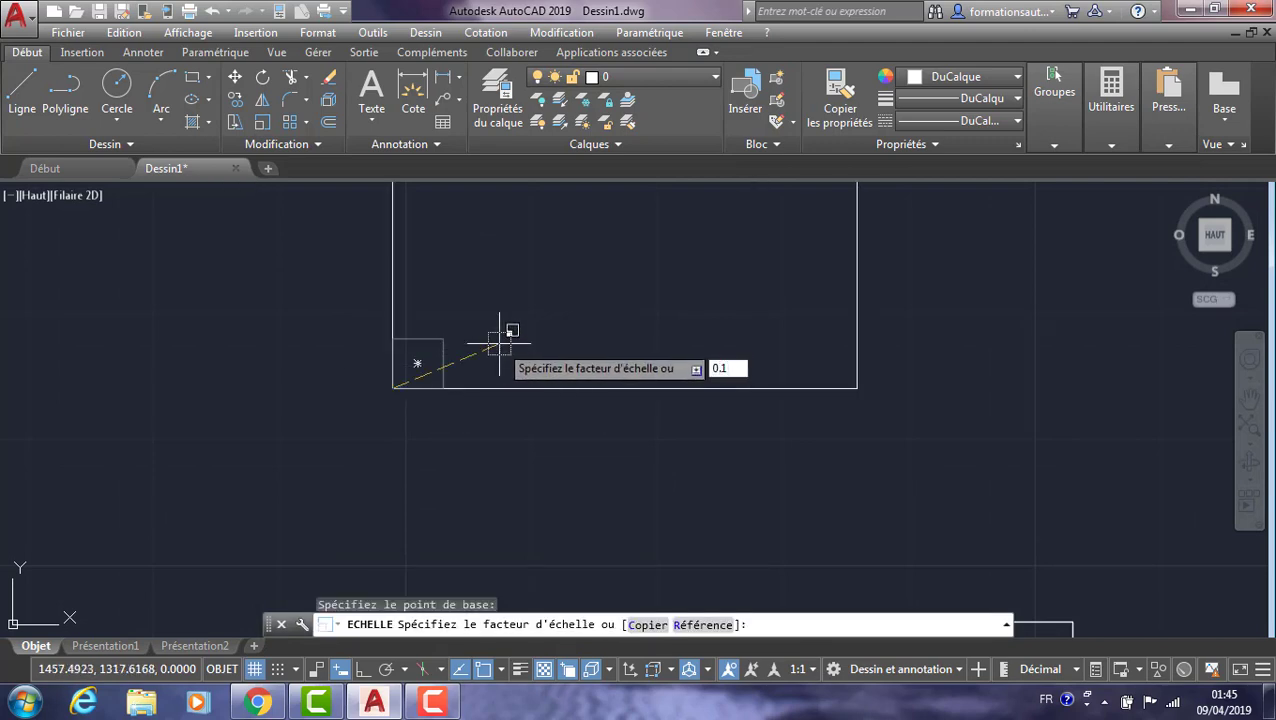
pyautogui.press('Return')
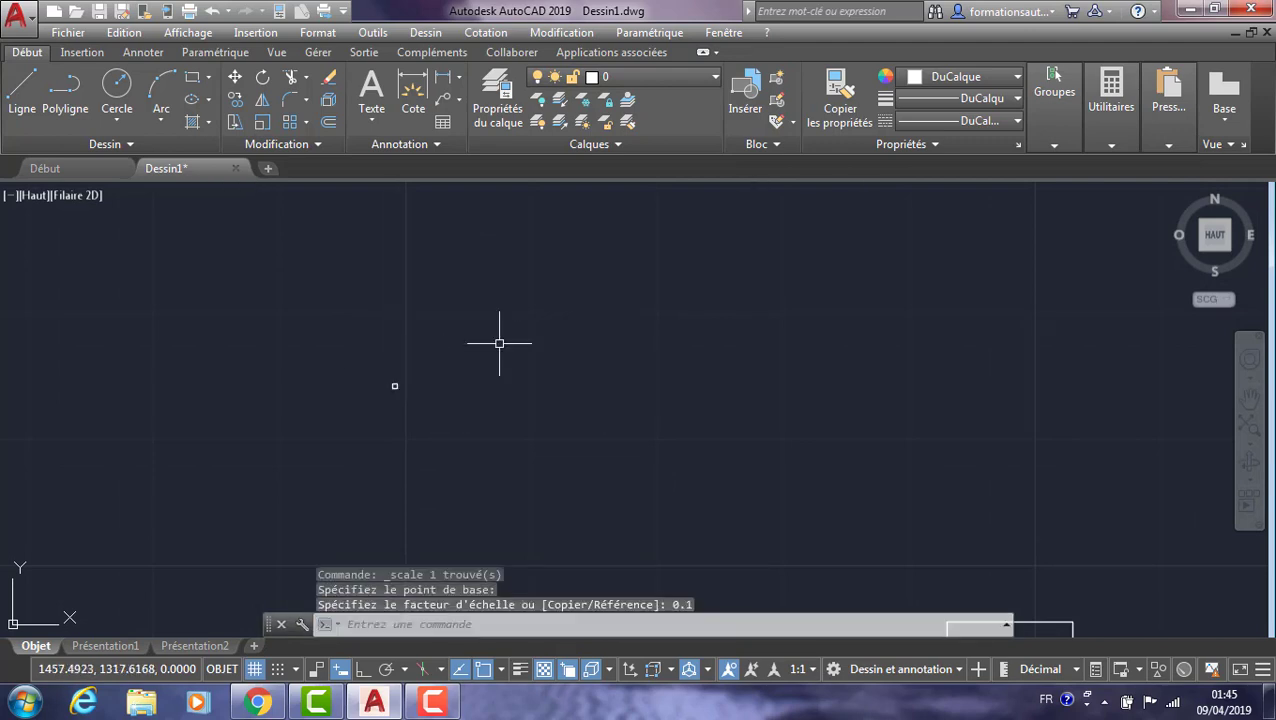
# Step: Copy the shrunken square twice along the bottom edge
pyautogui.click(464, 356)
pyautogui.click(357, 441)
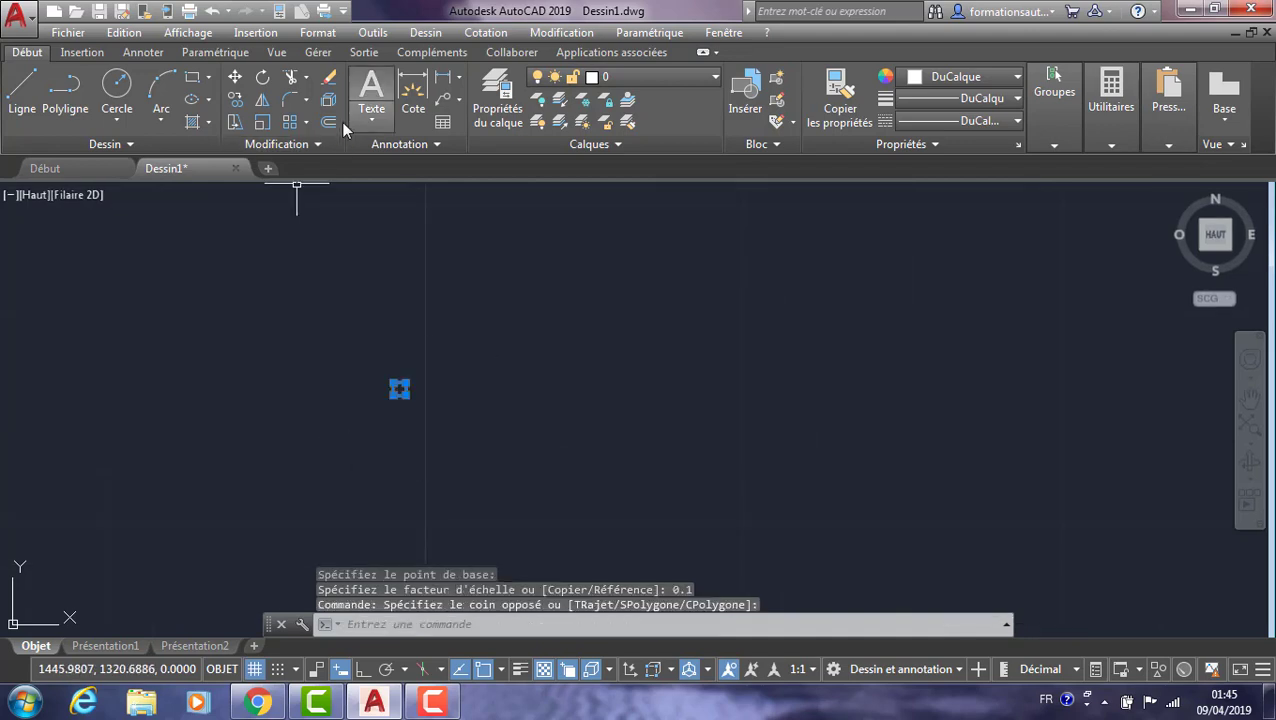
pyautogui.click(236, 101)
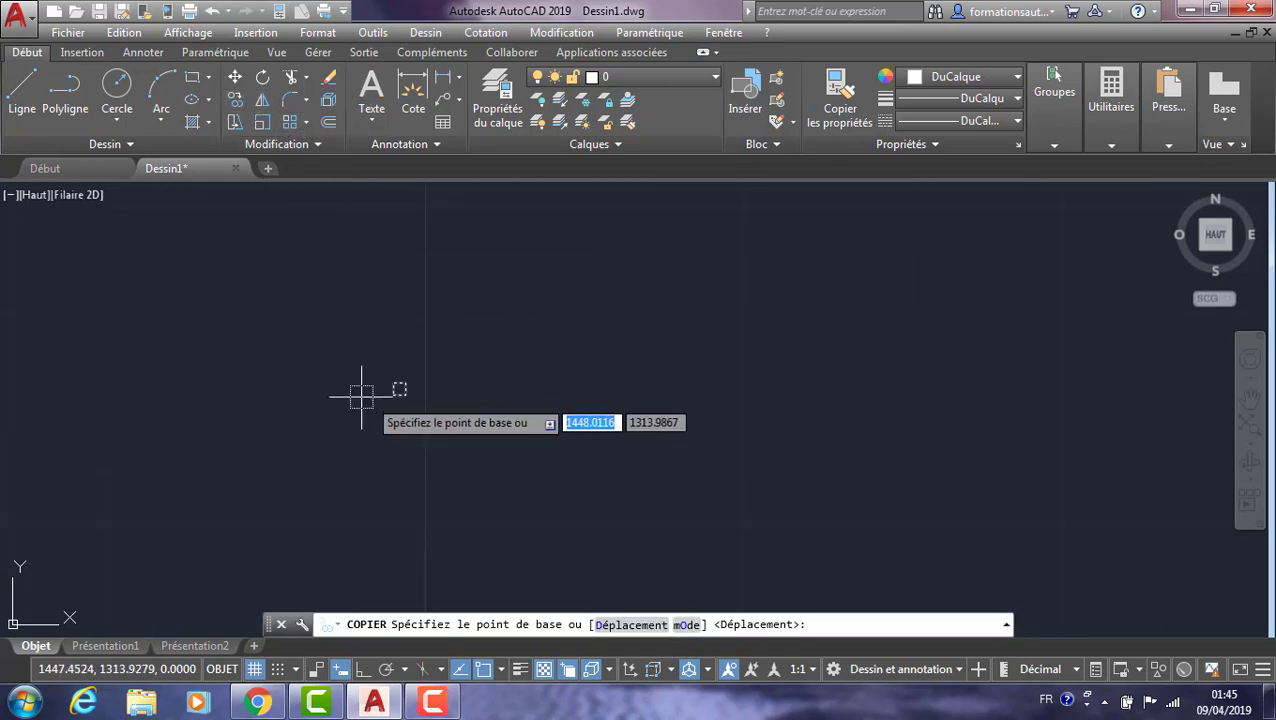
pyautogui.click(373, 388)
pyautogui.scroll(3, 373, 388)
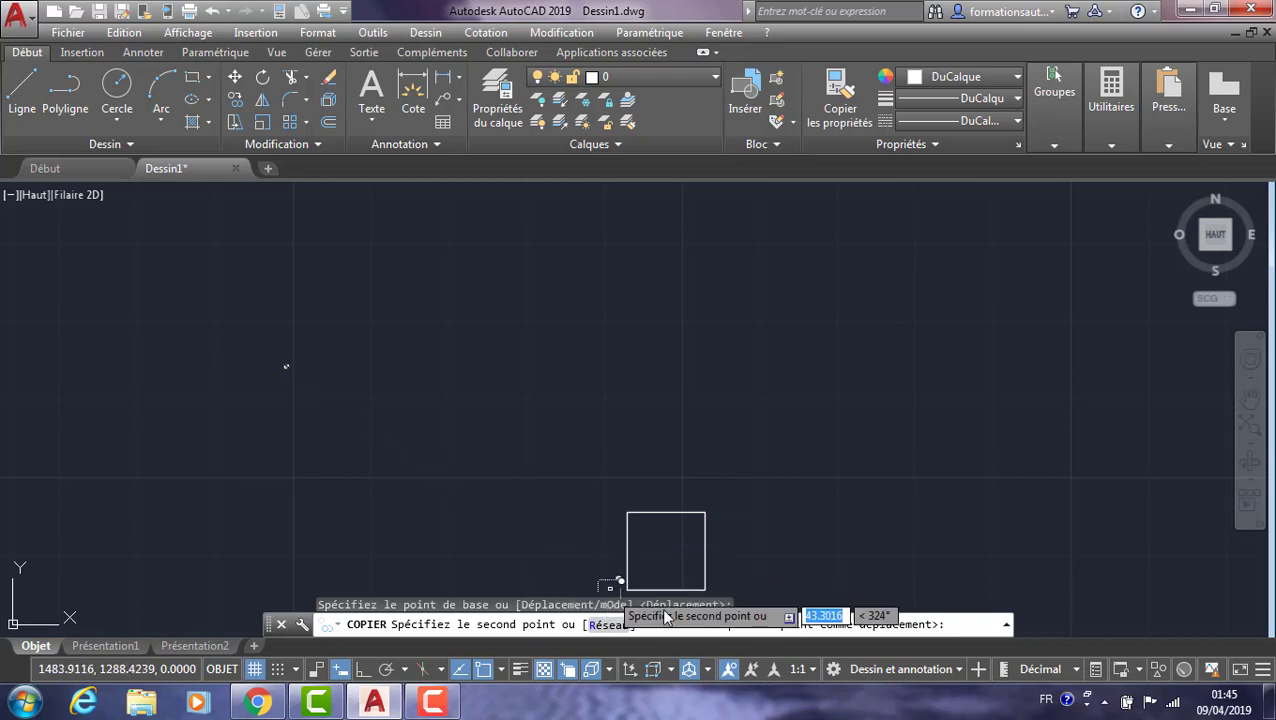
pyautogui.scroll(2, 720, 600)
pyautogui.scroll(2, 720, 590)
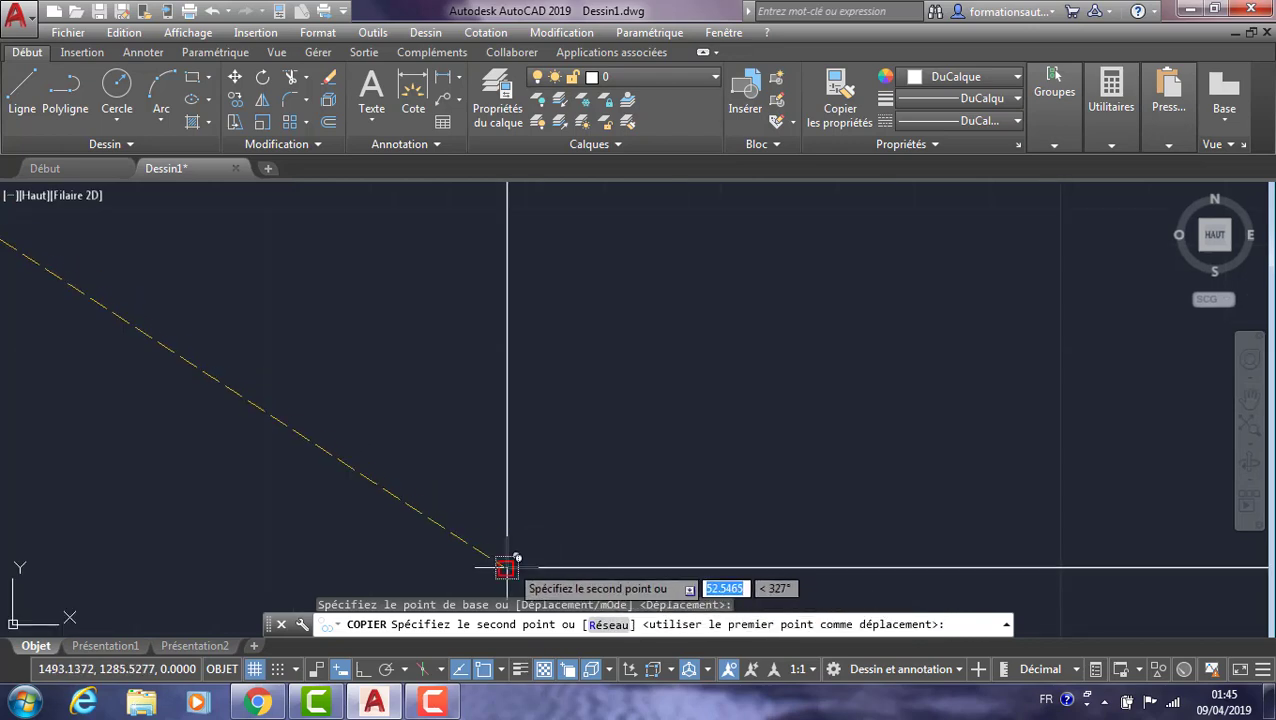
pyautogui.click(550, 558)
pyautogui.click(581, 558)
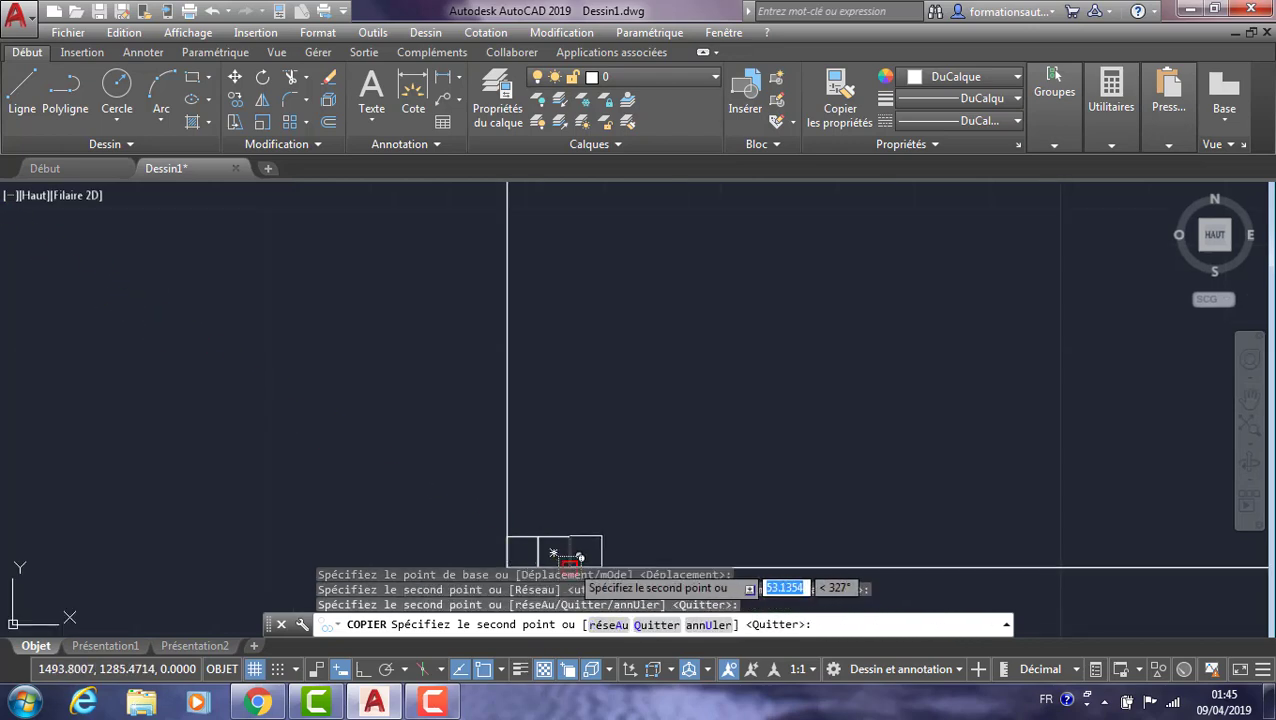
pyautogui.scroll(-3, 575, 420)
pyautogui.press('Escape')
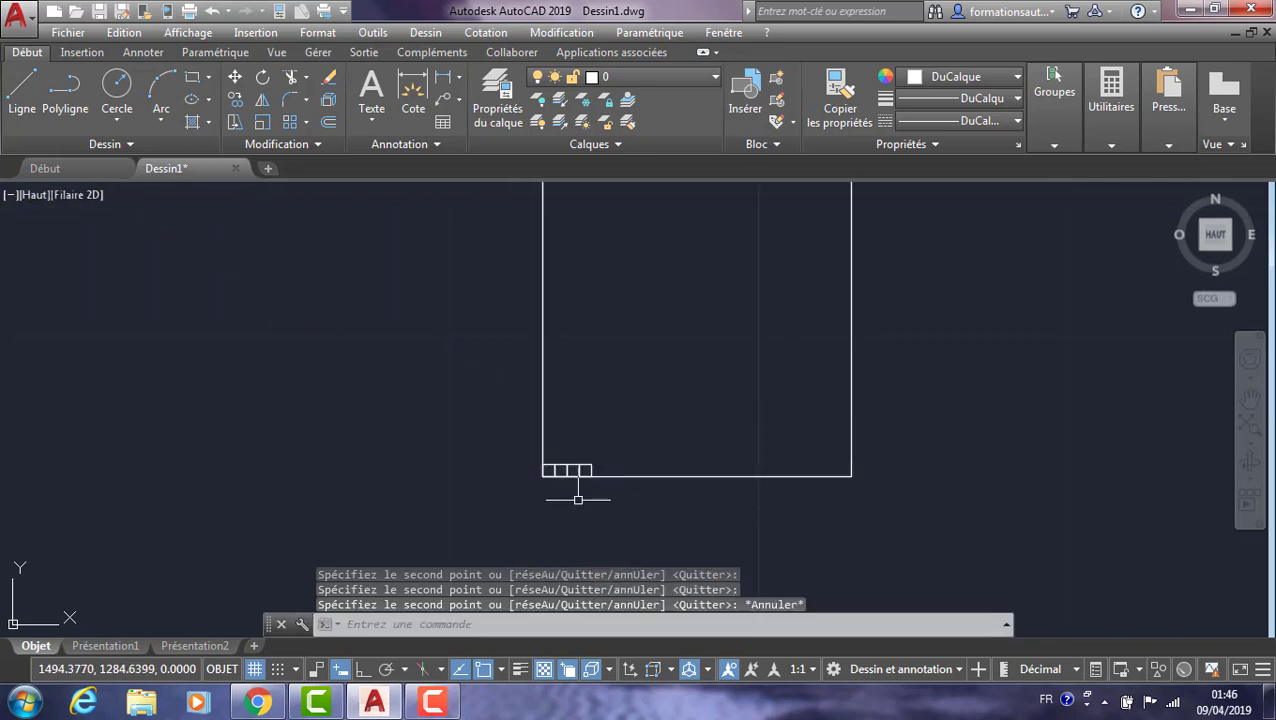
# Step: Erase the three right-hand squares with a crossing window, leaving the corner one
pyautogui.scroll(5, 600, 480)
pyautogui.click(636, 405)
pyautogui.click(497, 472)
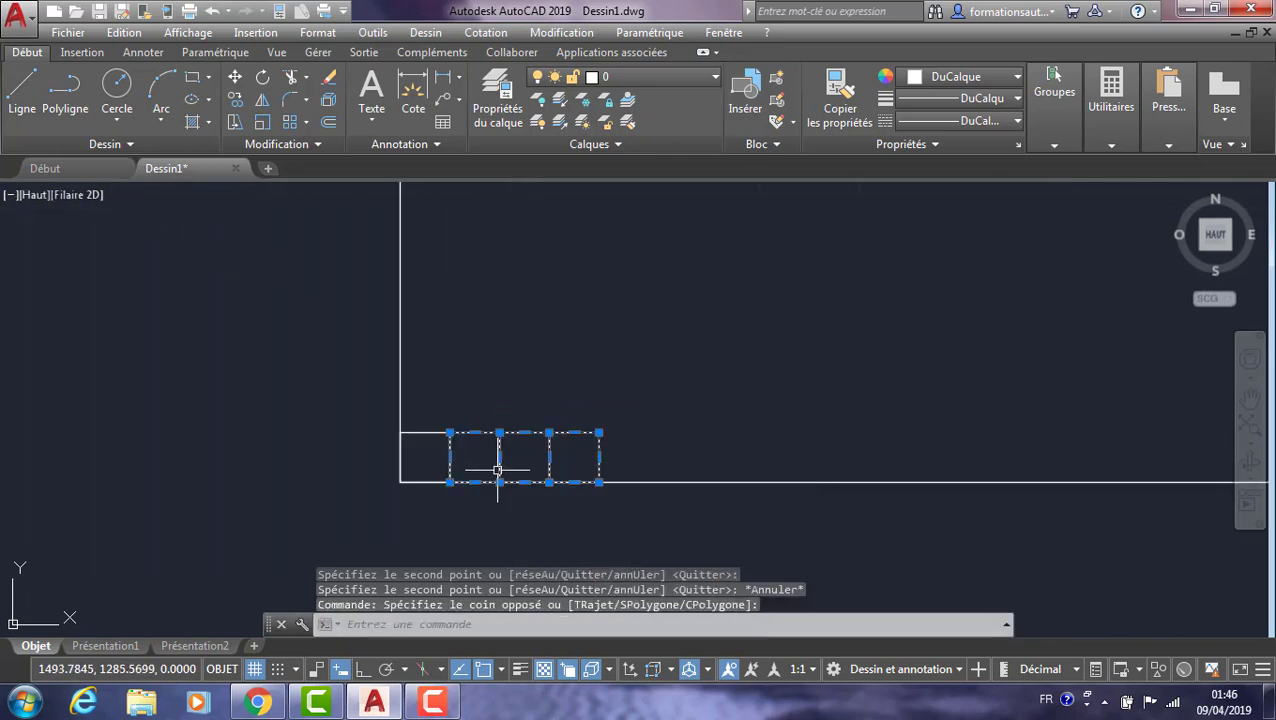
pyautogui.scroll(-2, 497, 470)
pyautogui.press('Delete')
pyautogui.scroll(-1, 470, 456)
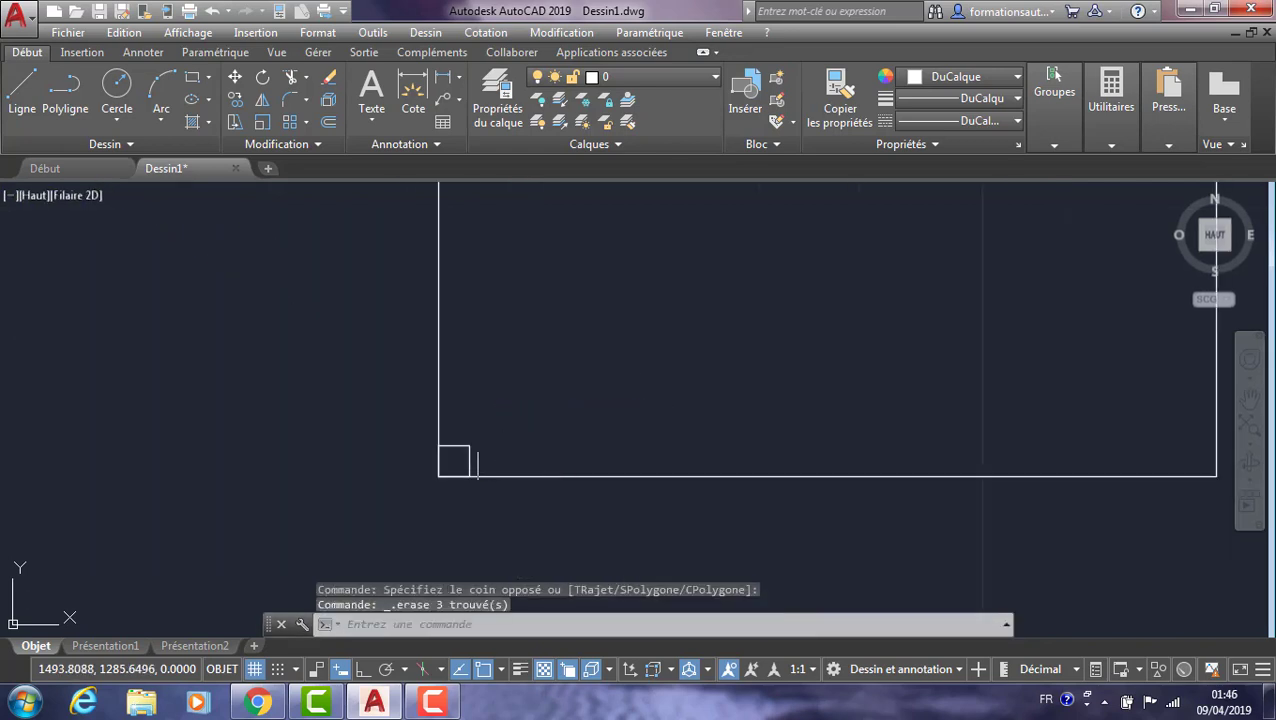
pyautogui.scroll(-2, 470, 447)
pyautogui.scroll(4, 464, 452)
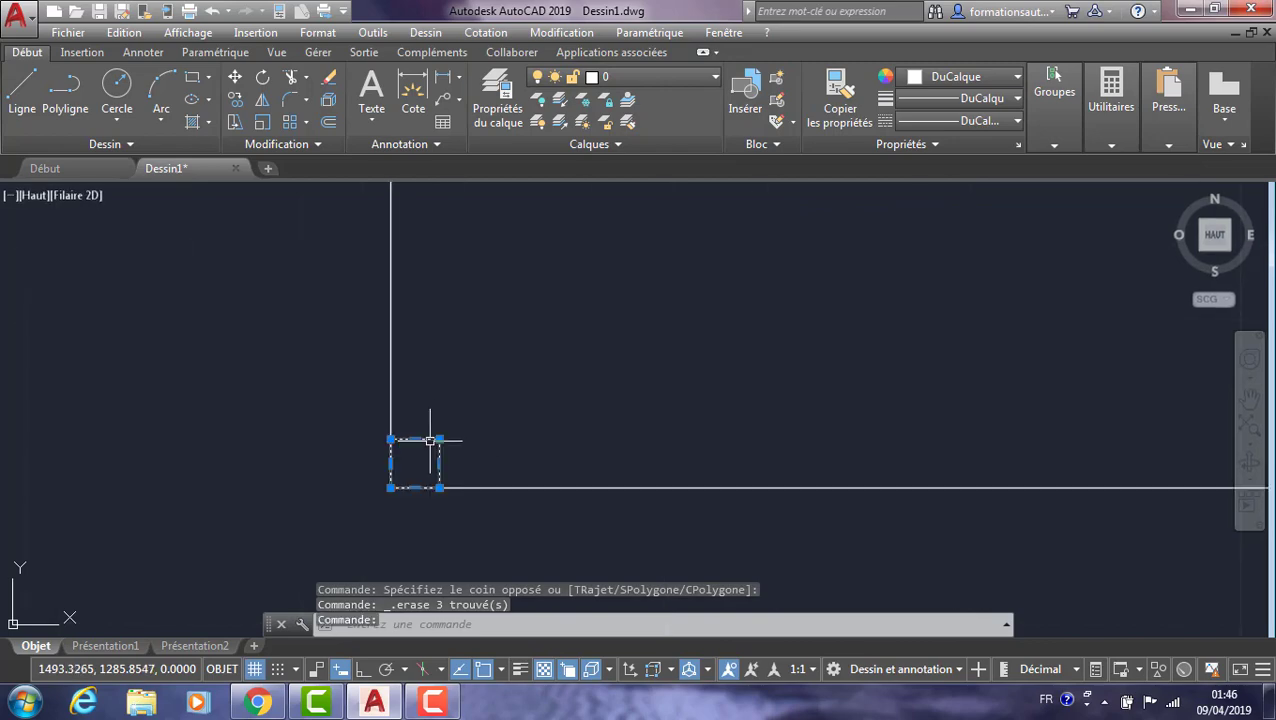
pyautogui.click(290, 122)
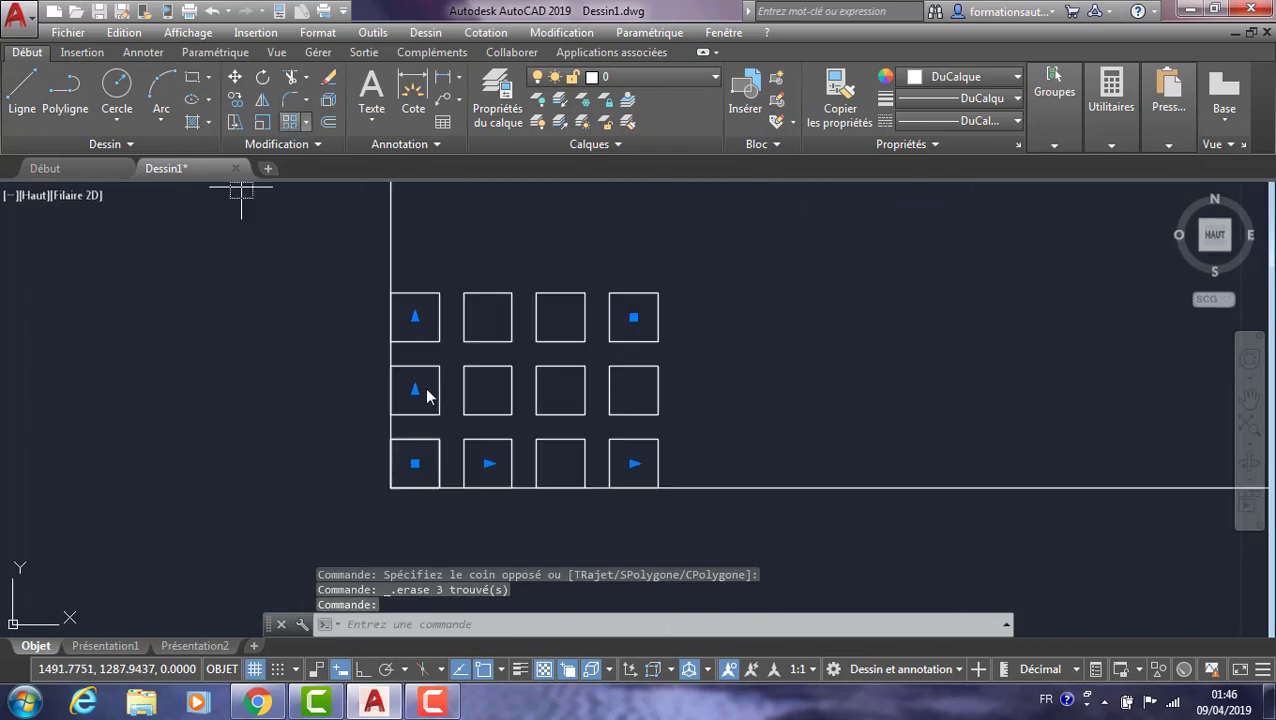
pyautogui.press('Escape')
pyautogui.press('Escape')
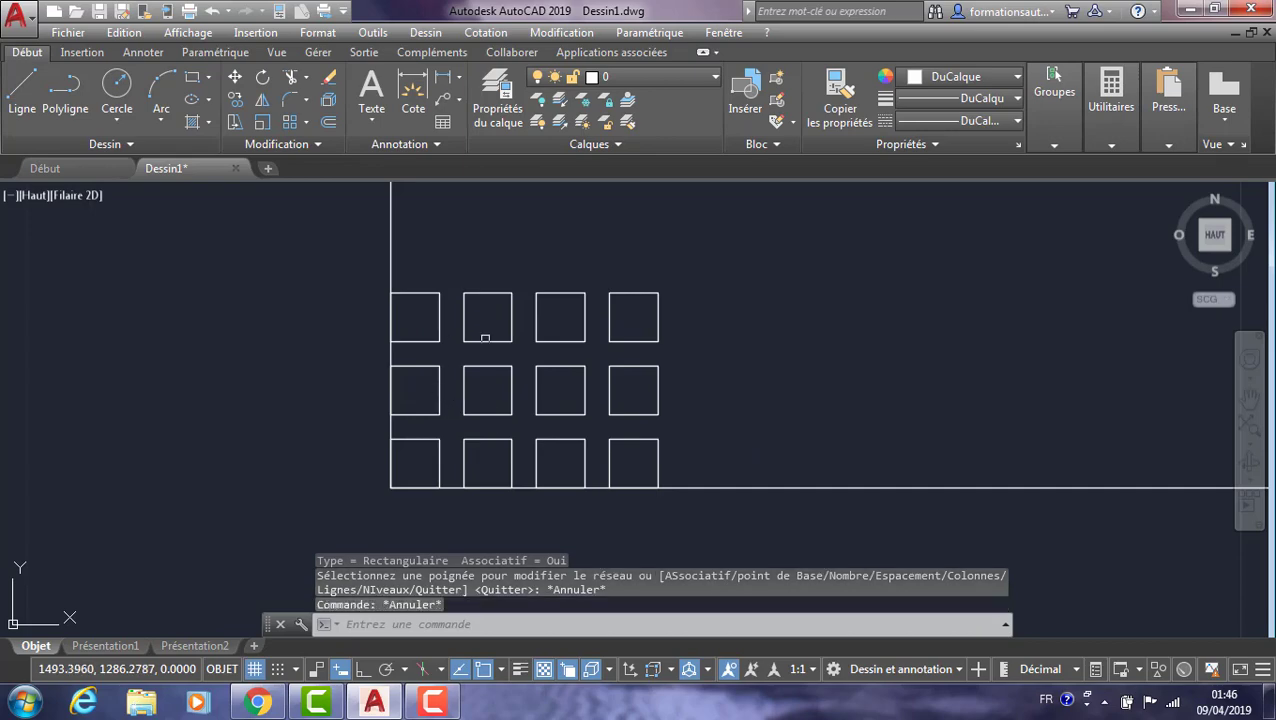
pyautogui.click(678, 265)
pyautogui.click(470, 375)
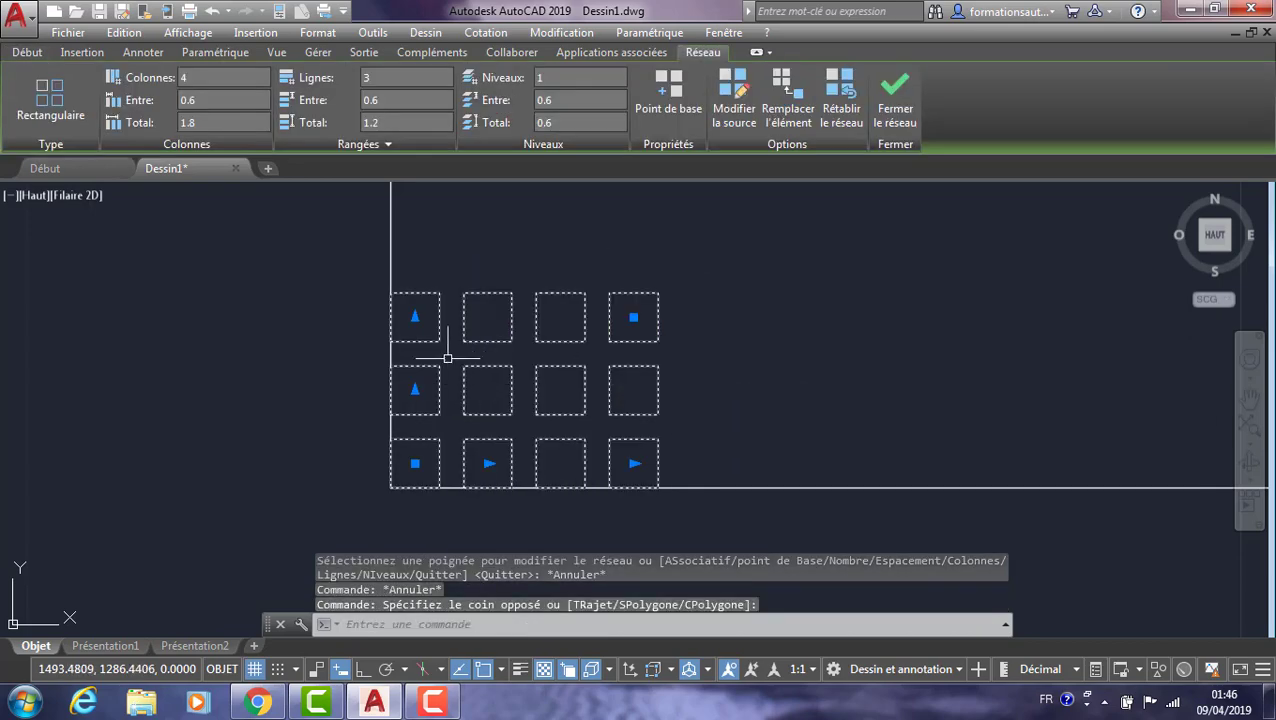
pyautogui.click(211, 12)
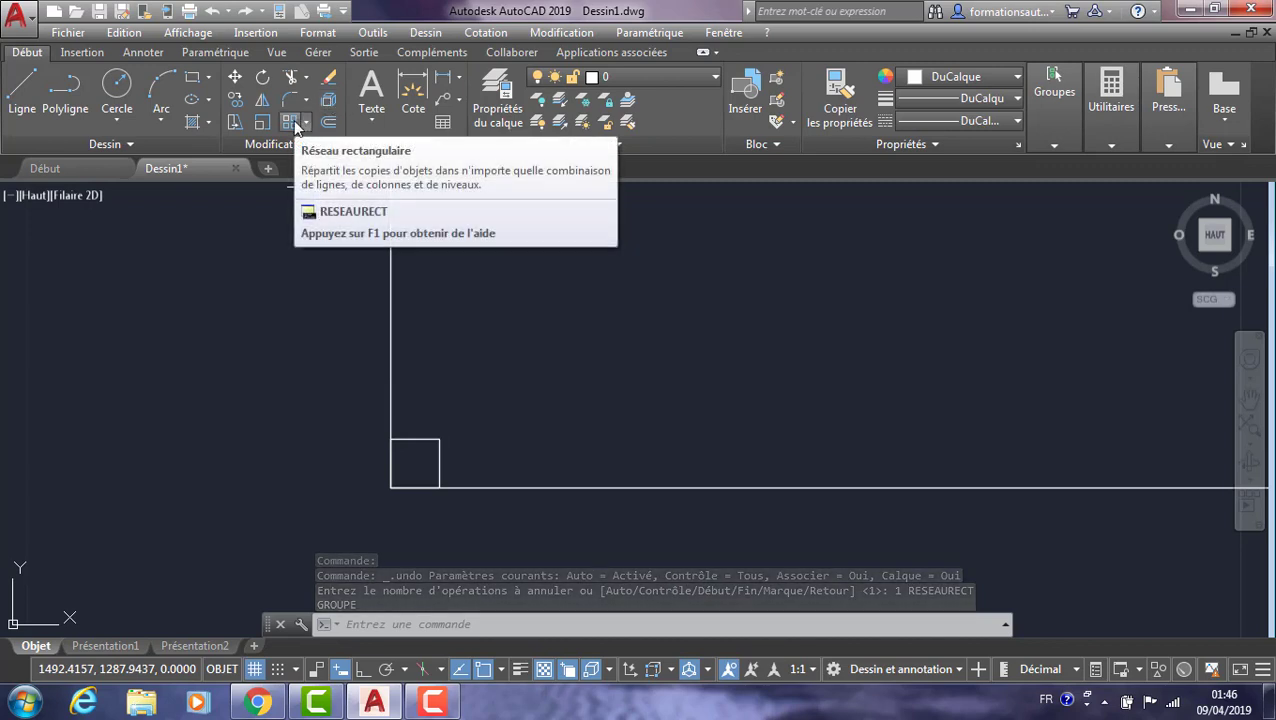
# Step: Make a 4-column, 3-row rectangular array of the corner square and grab its column-count grip
pyautogui.click(295, 122)
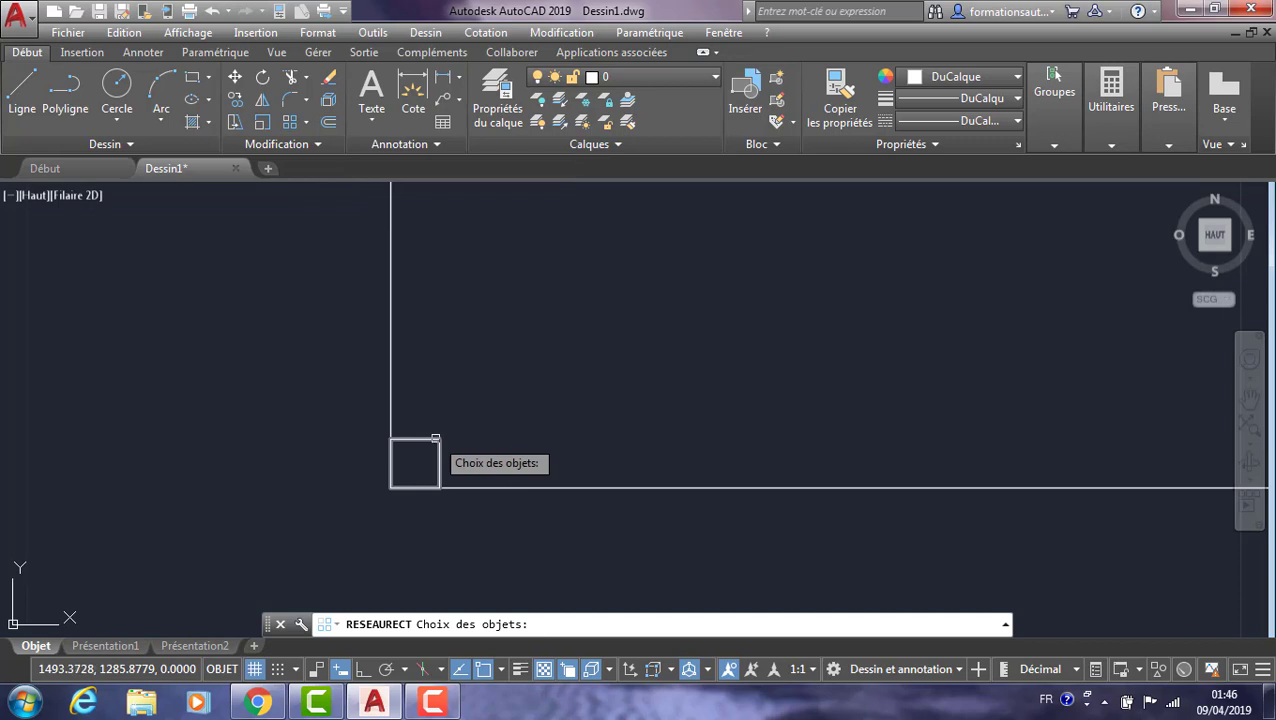
pyautogui.click(435, 438)
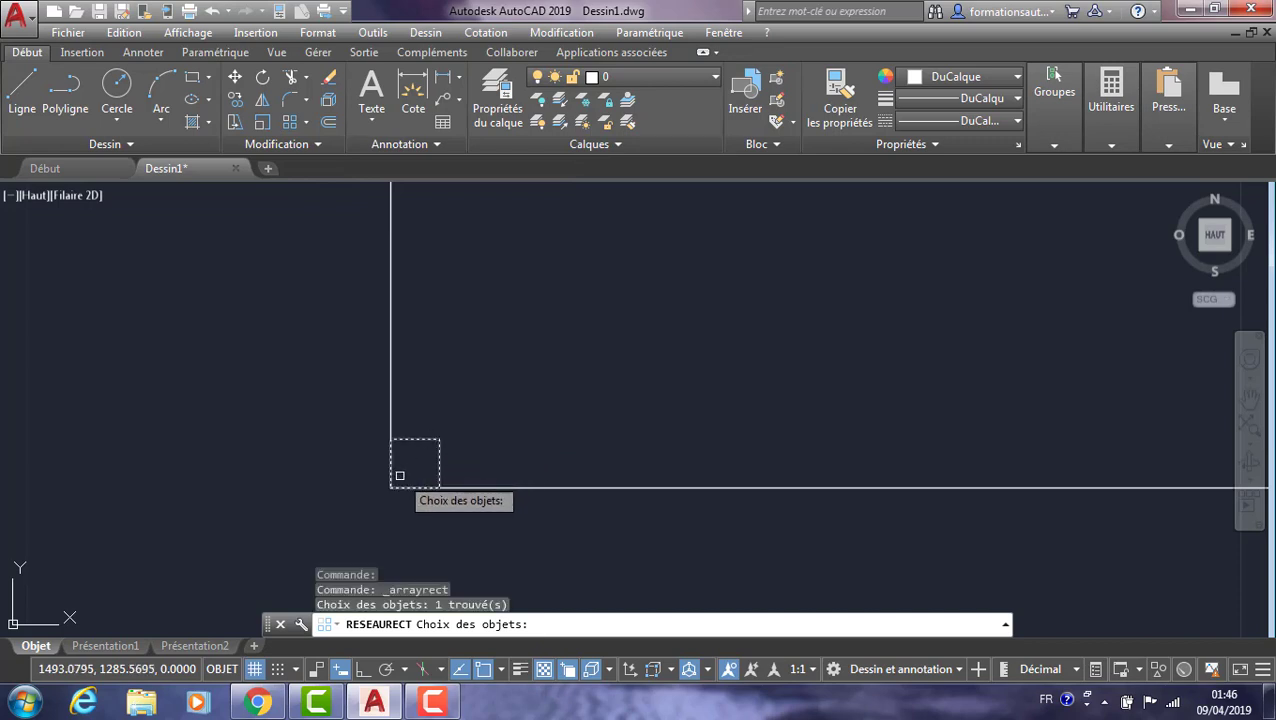
pyautogui.press('Return')
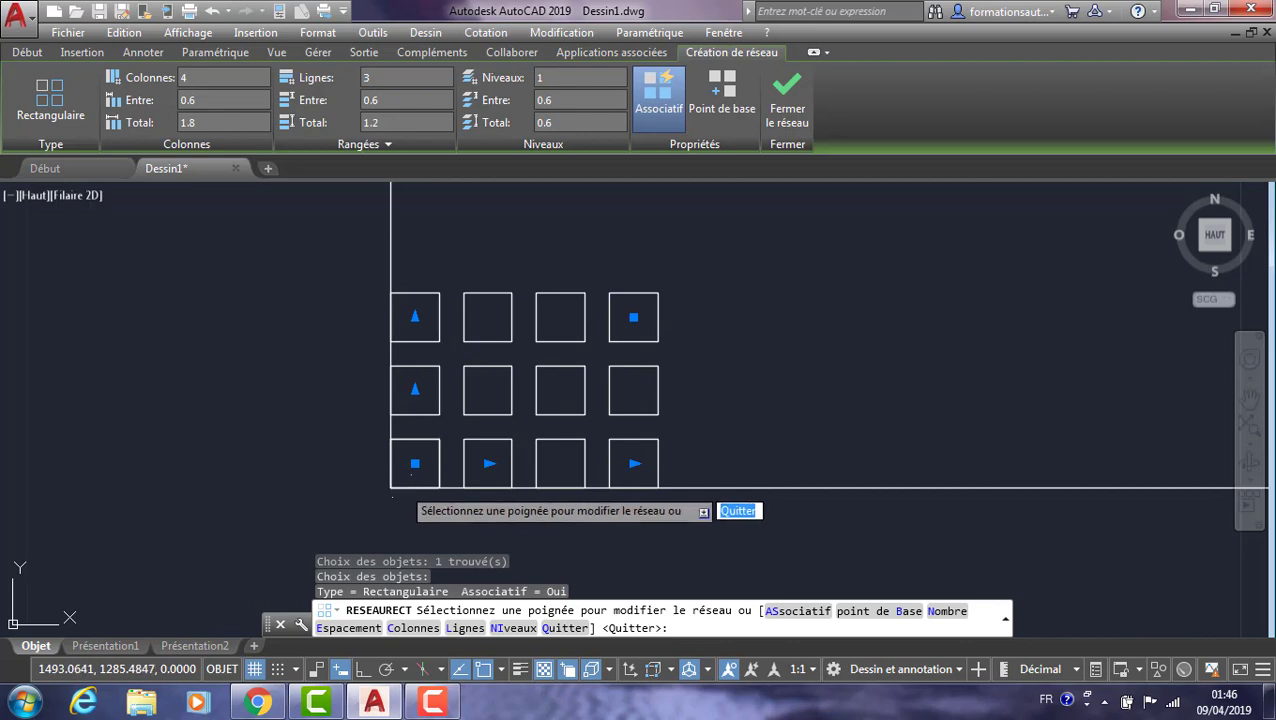
pyautogui.scroll(-3, 392, 487)
pyautogui.scroll(-2, 392, 487)
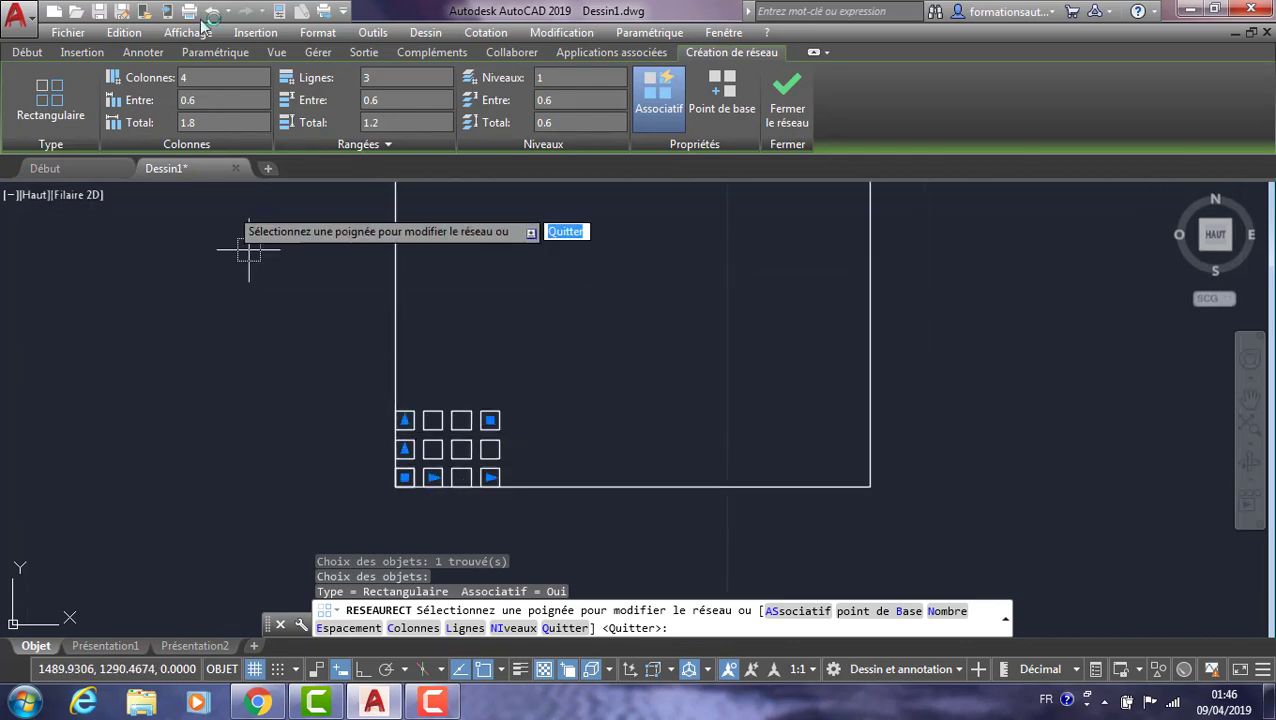
pyautogui.scroll(-4, 600, 550)
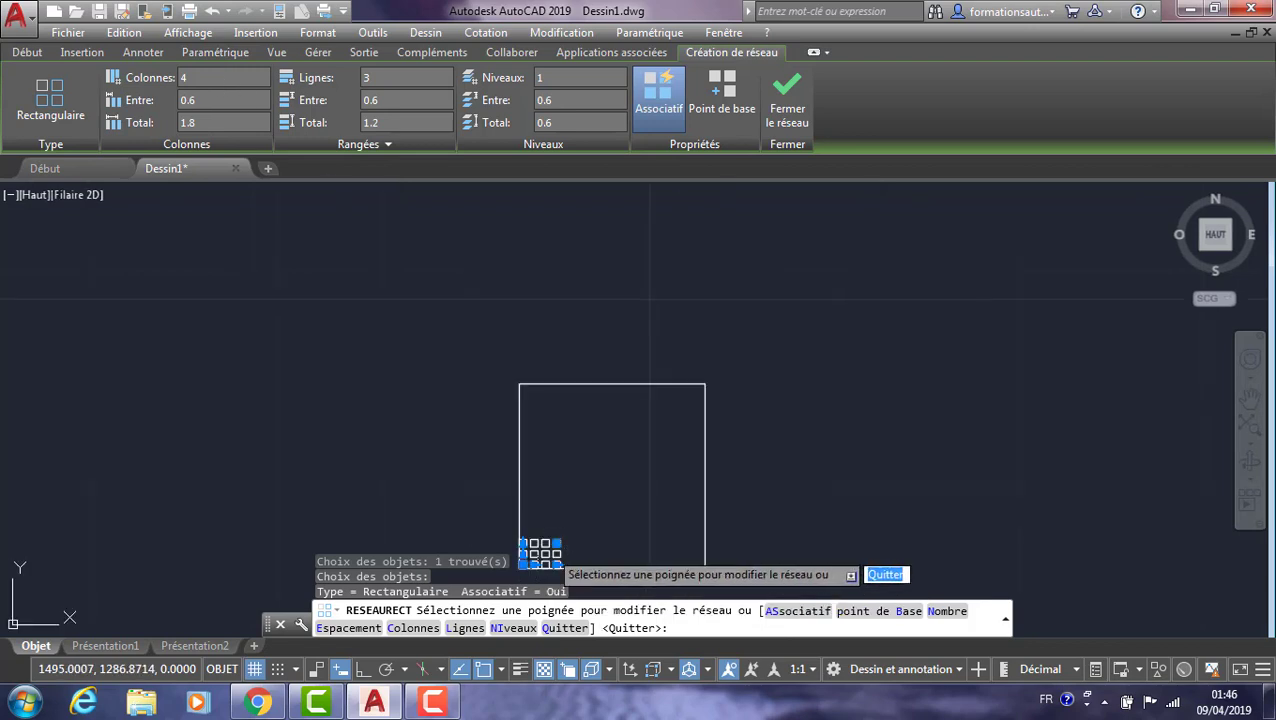
pyautogui.scroll(6, 560, 545)
pyautogui.scroll(-4, 535, 543)
pyautogui.scroll(3, 535, 540)
pyautogui.scroll(1, 500, 530)
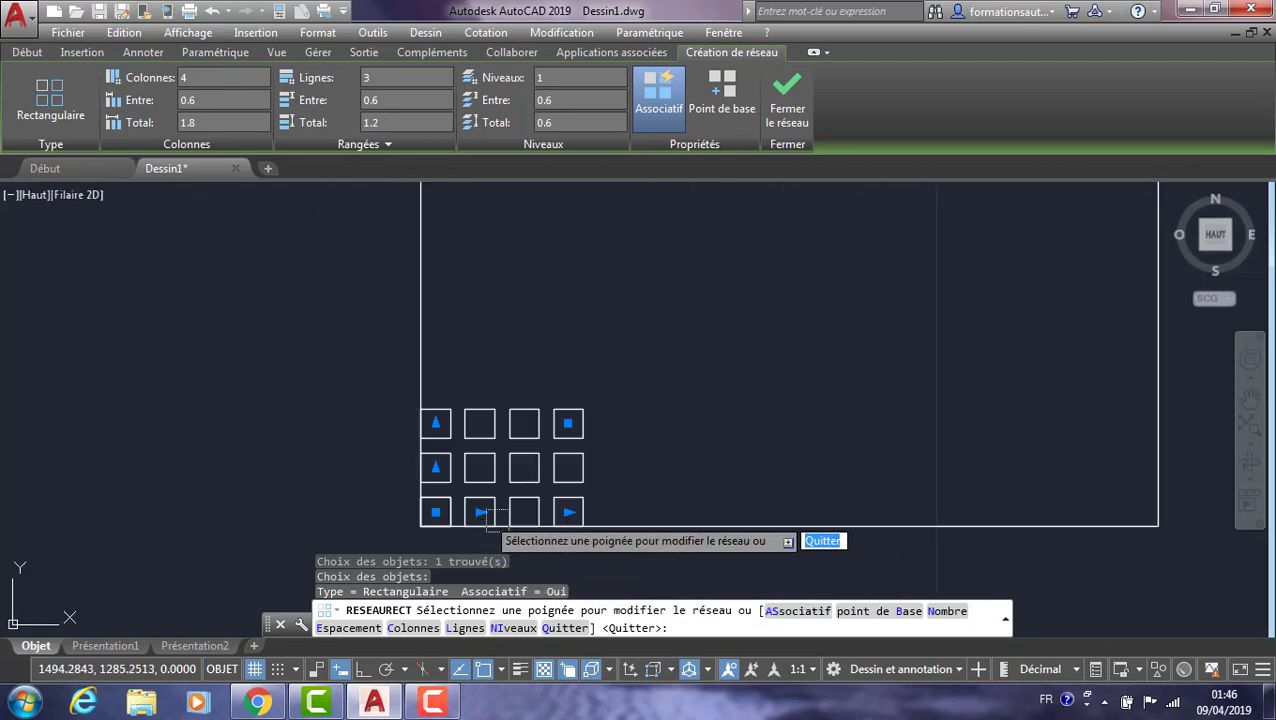
pyautogui.scroll(-4, 560, 495)
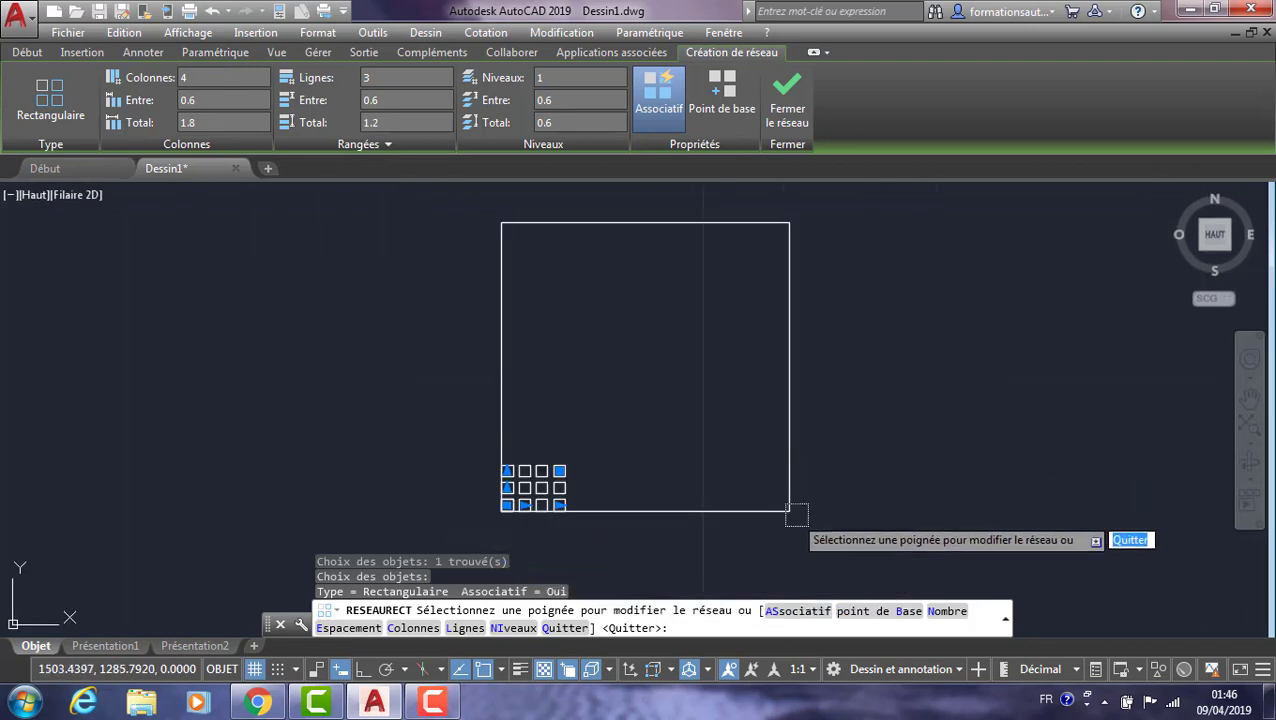
pyautogui.scroll(2, 532, 522)
pyautogui.scroll(2, 533, 525)
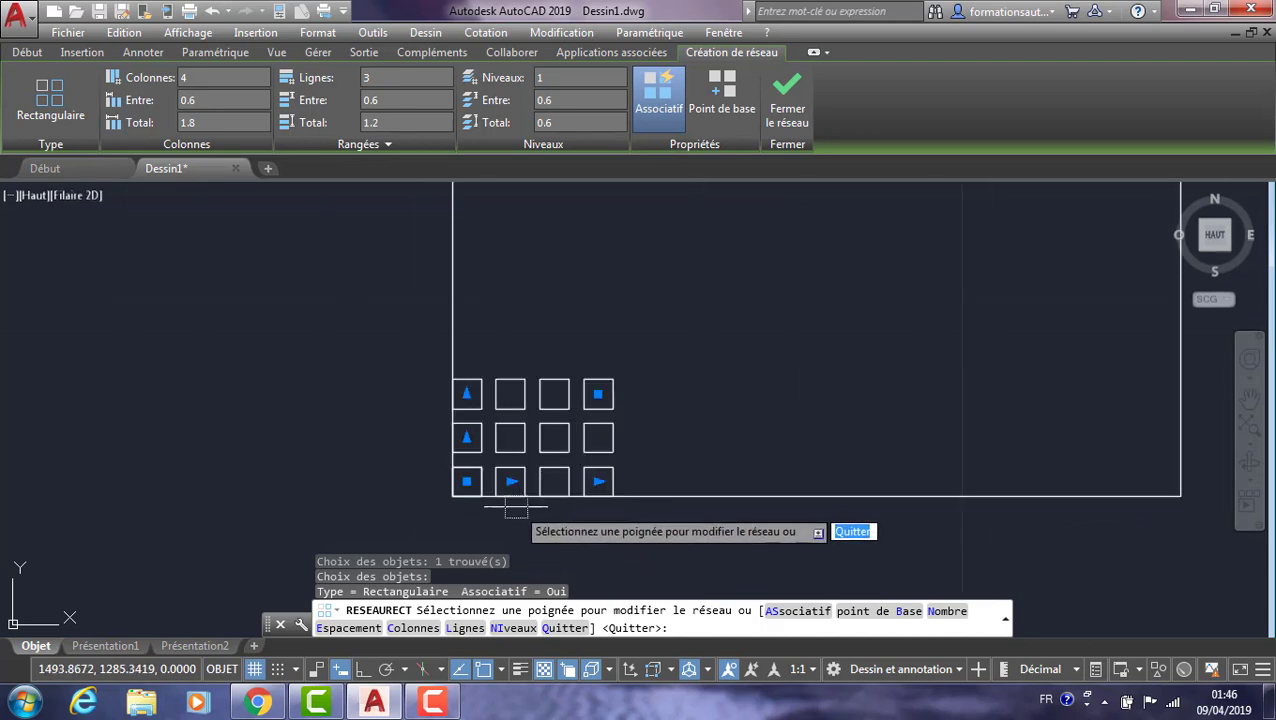
pyautogui.click(605, 482)
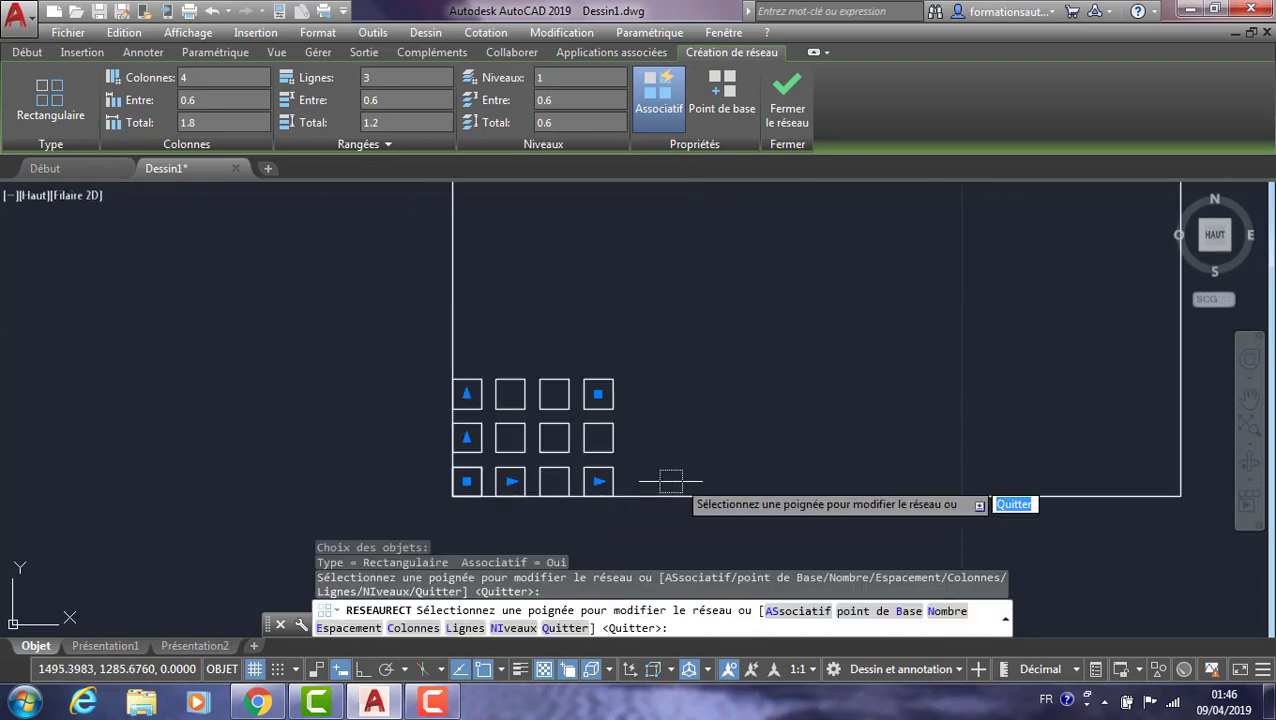
pyautogui.click(598, 481)
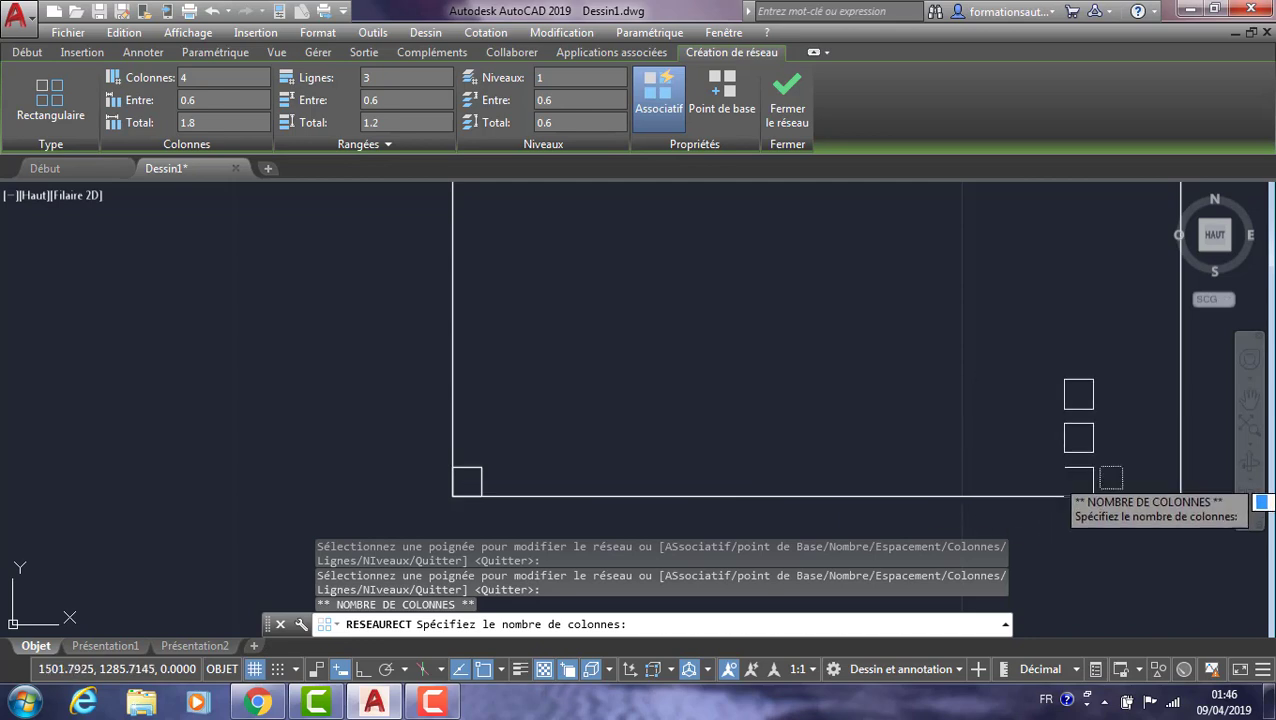
# Step: Drag the array grips out to 17 columns and 17 rows, then exit array editing
pyautogui.click(1174, 483)
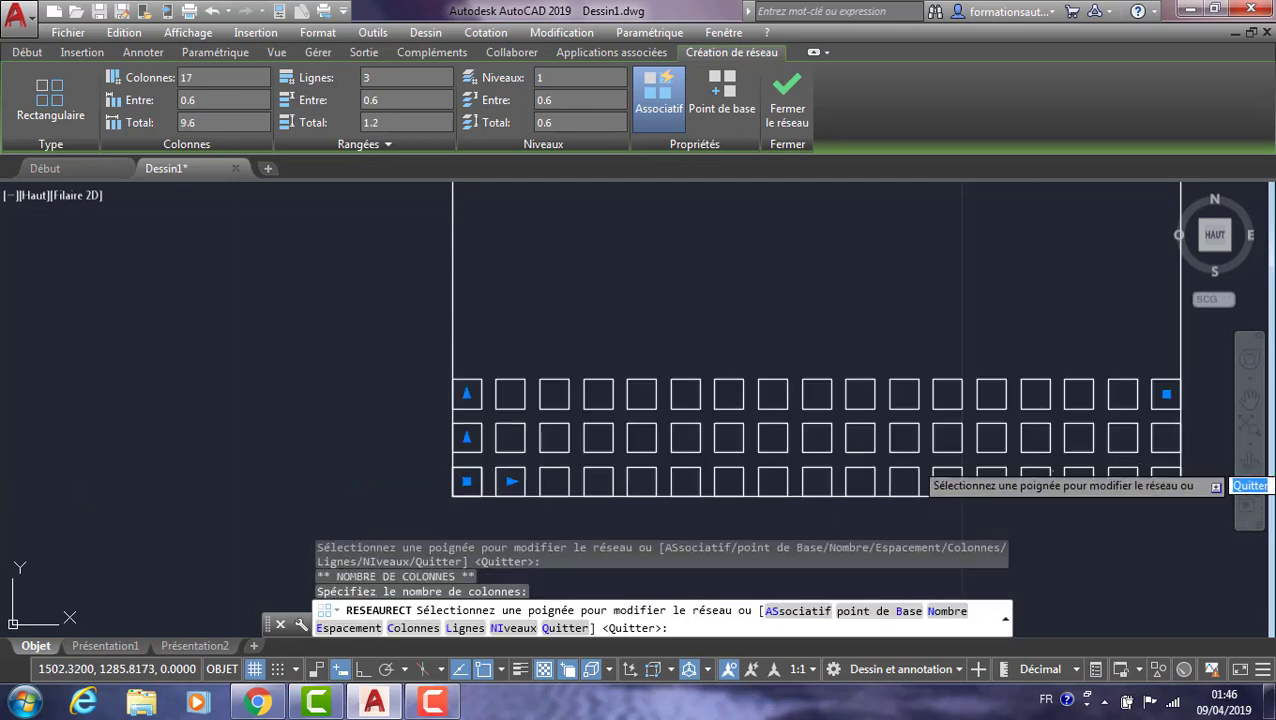
pyautogui.scroll(-2, 734, 495)
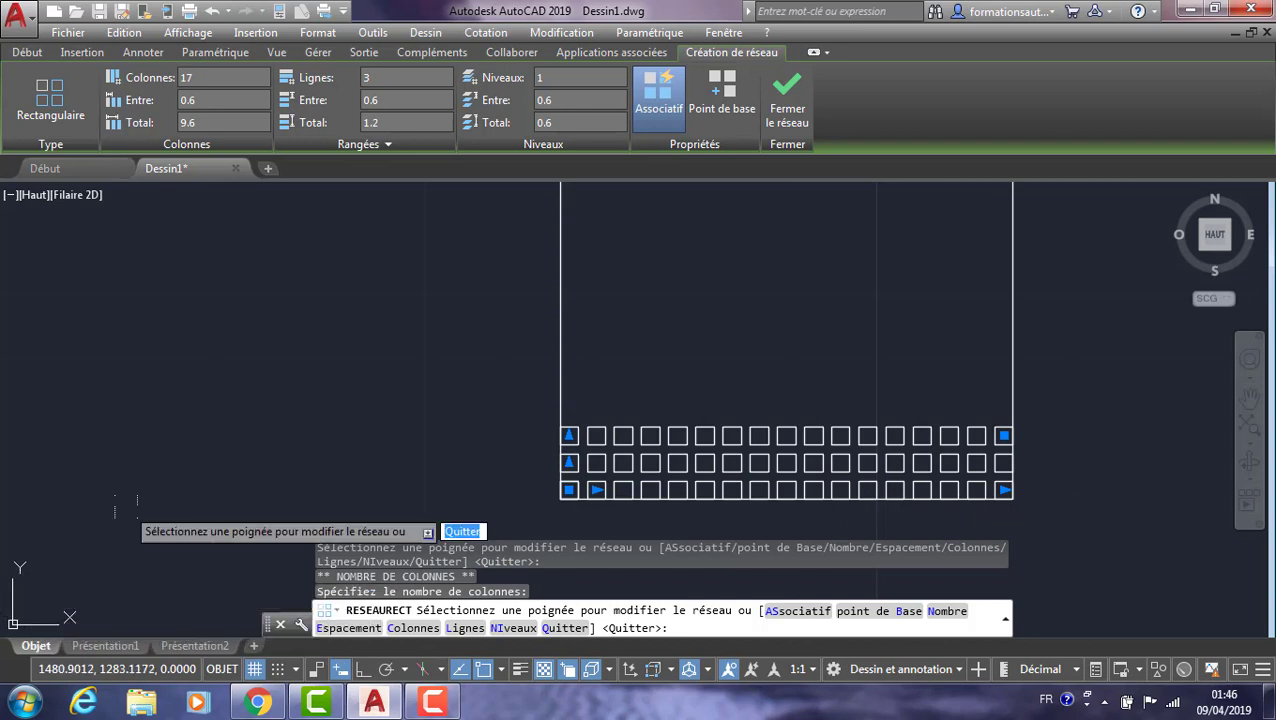
pyautogui.click(569, 435)
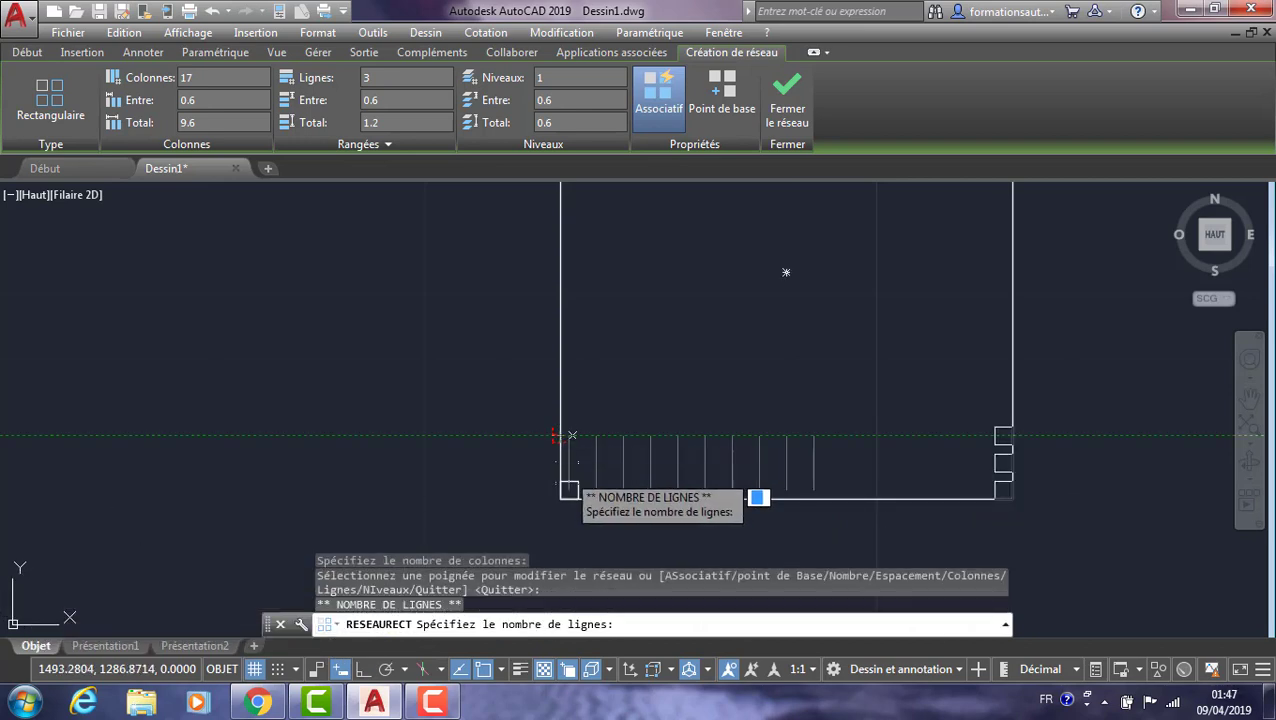
pyautogui.scroll(-2, 565, 482)
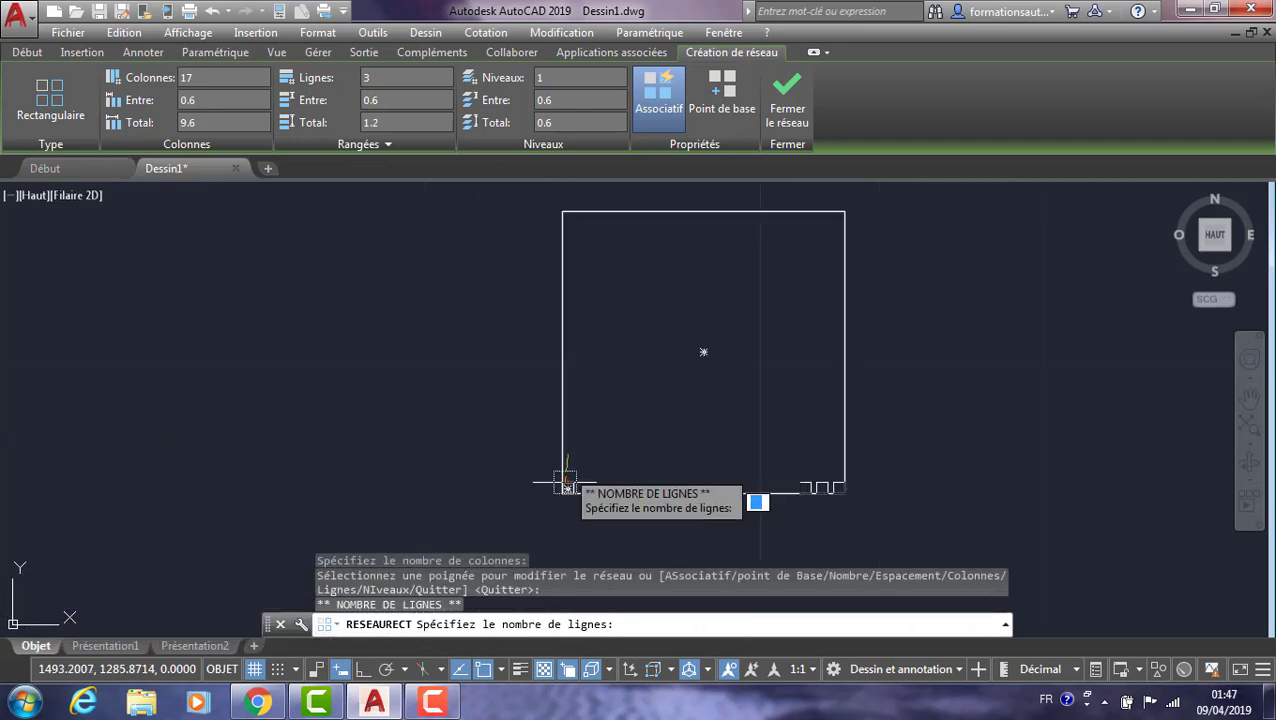
pyautogui.click(562, 210)
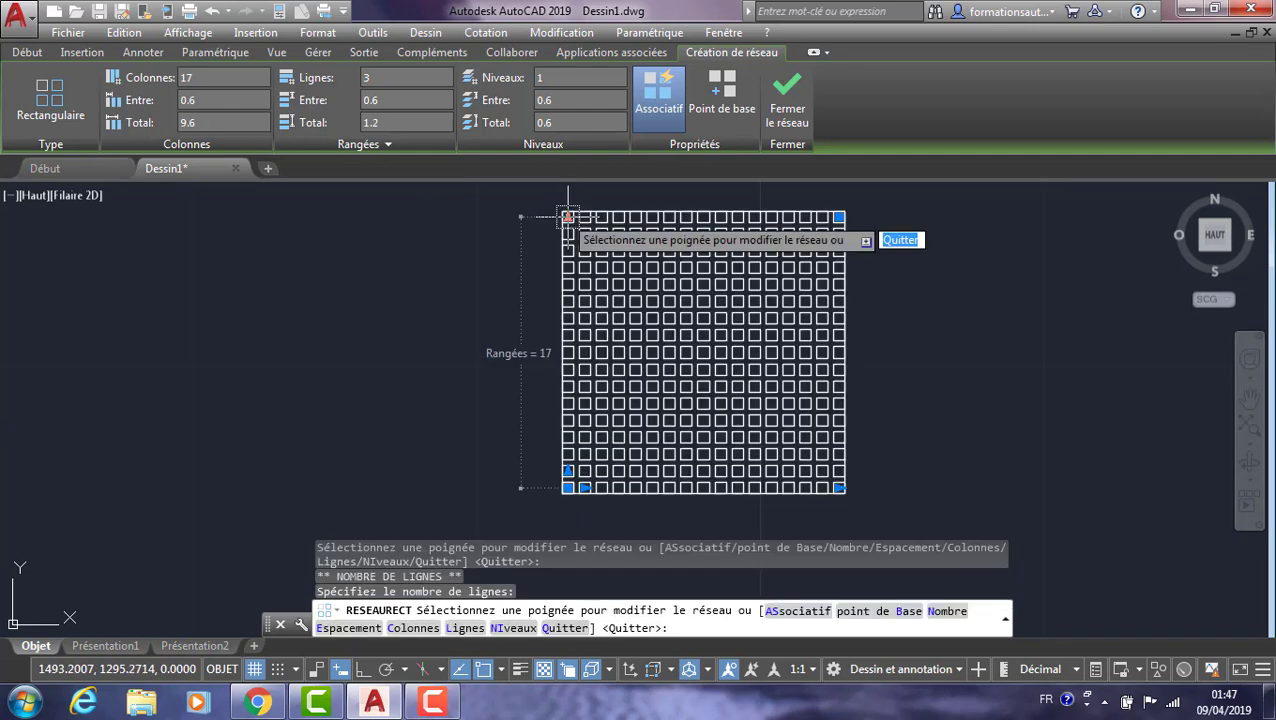
pyautogui.scroll(-2, 680, 350)
pyautogui.scroll(4, 660, 385)
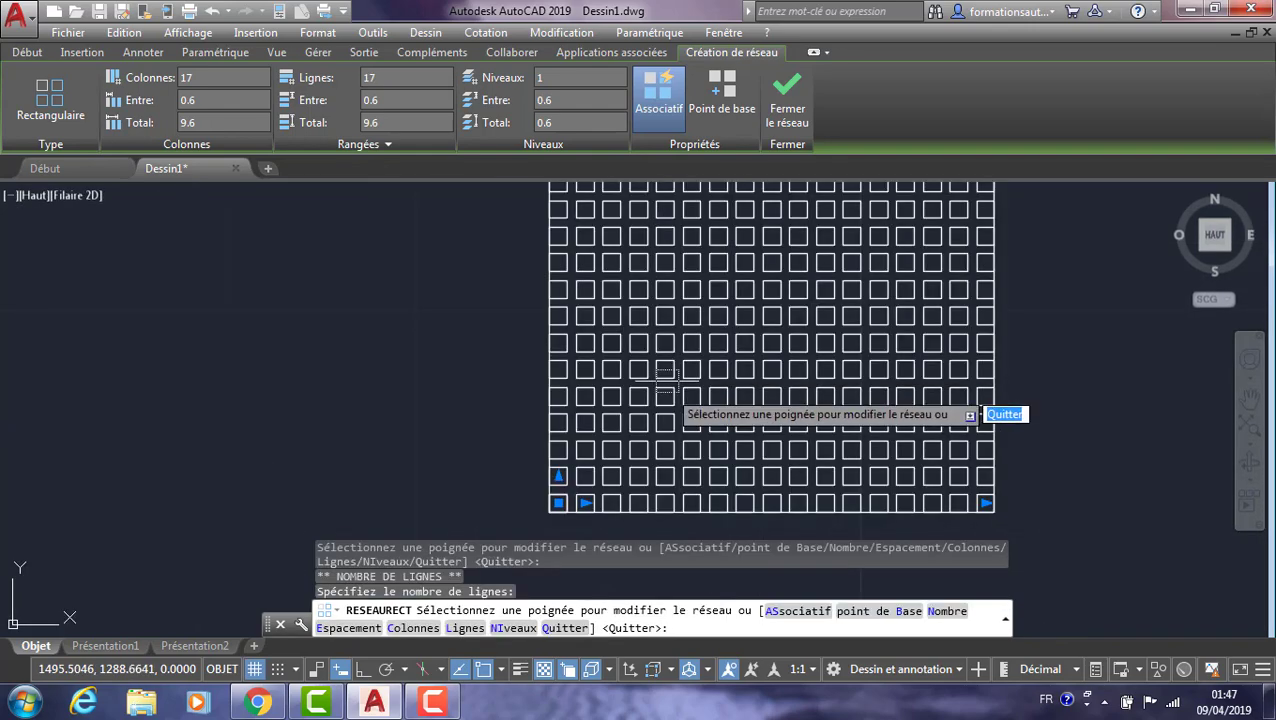
pyautogui.scroll(1, 560, 500)
pyautogui.scroll(-2, 585, 485)
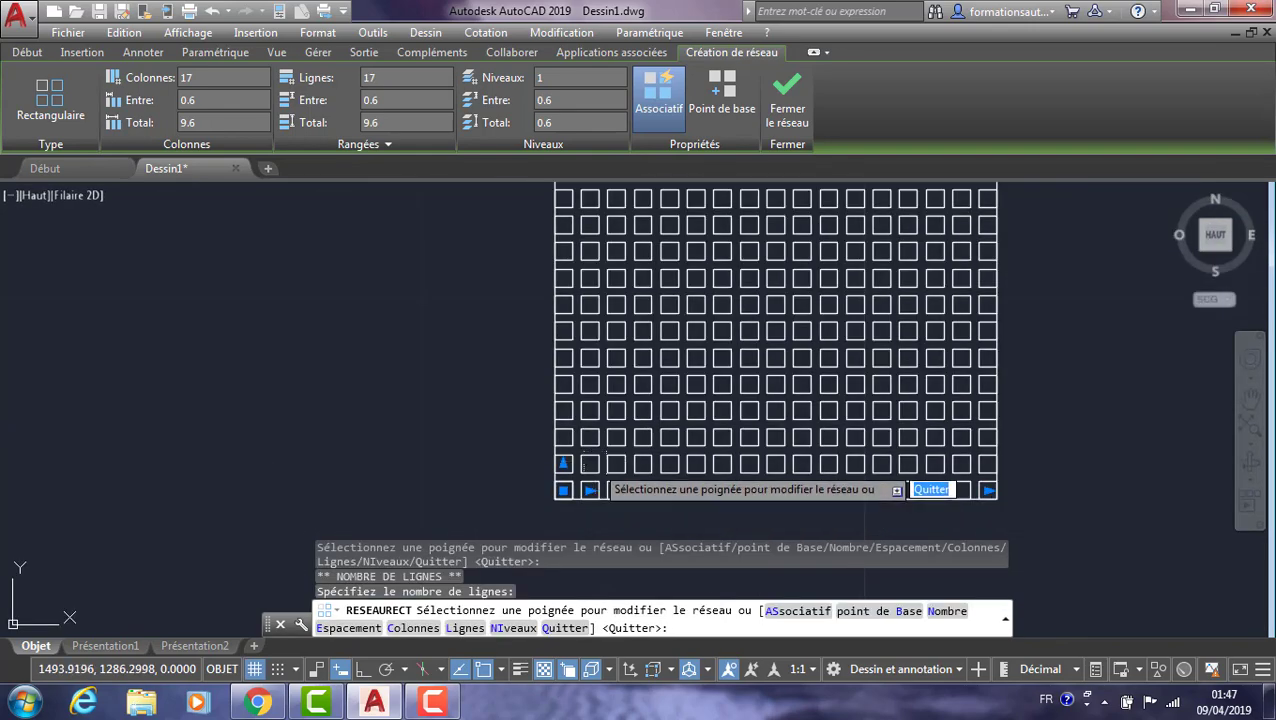
pyautogui.scroll(-2, 600, 470)
pyautogui.press('Escape')
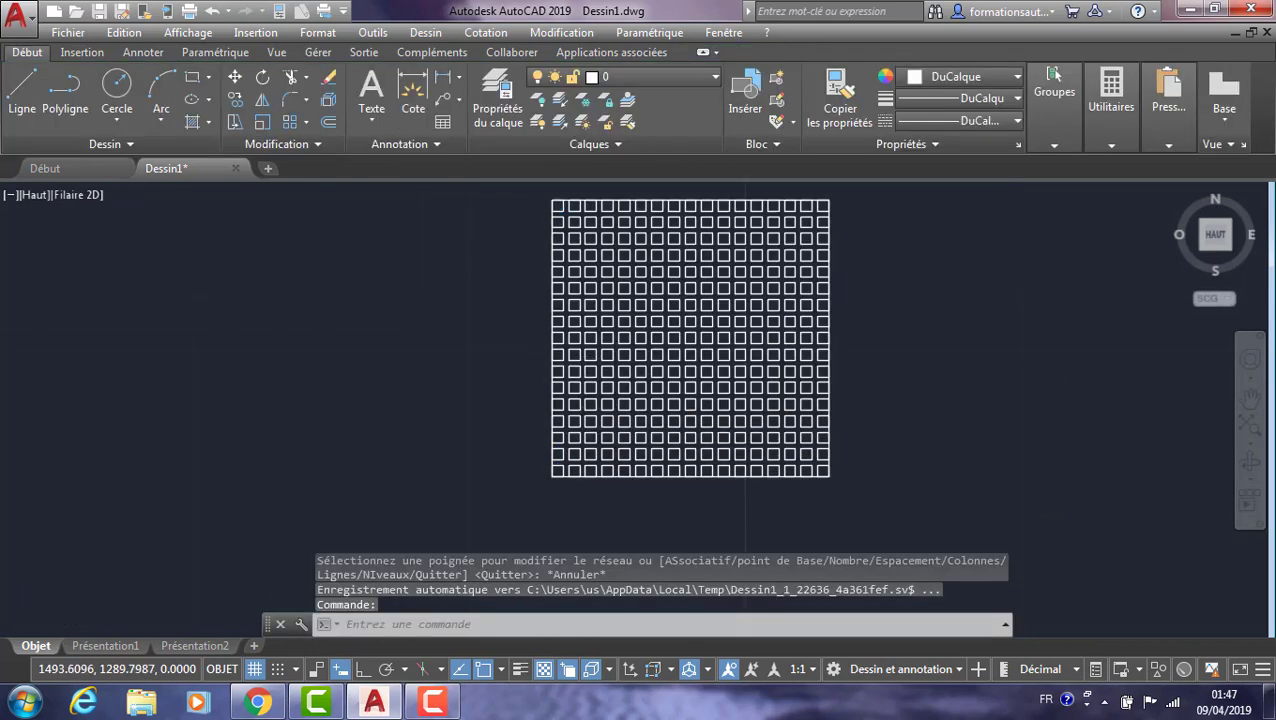
# Step: Undo the 17-by-17 array
pyautogui.scroll(3, 585, 400)
pyautogui.scroll(-1, 577, 365)
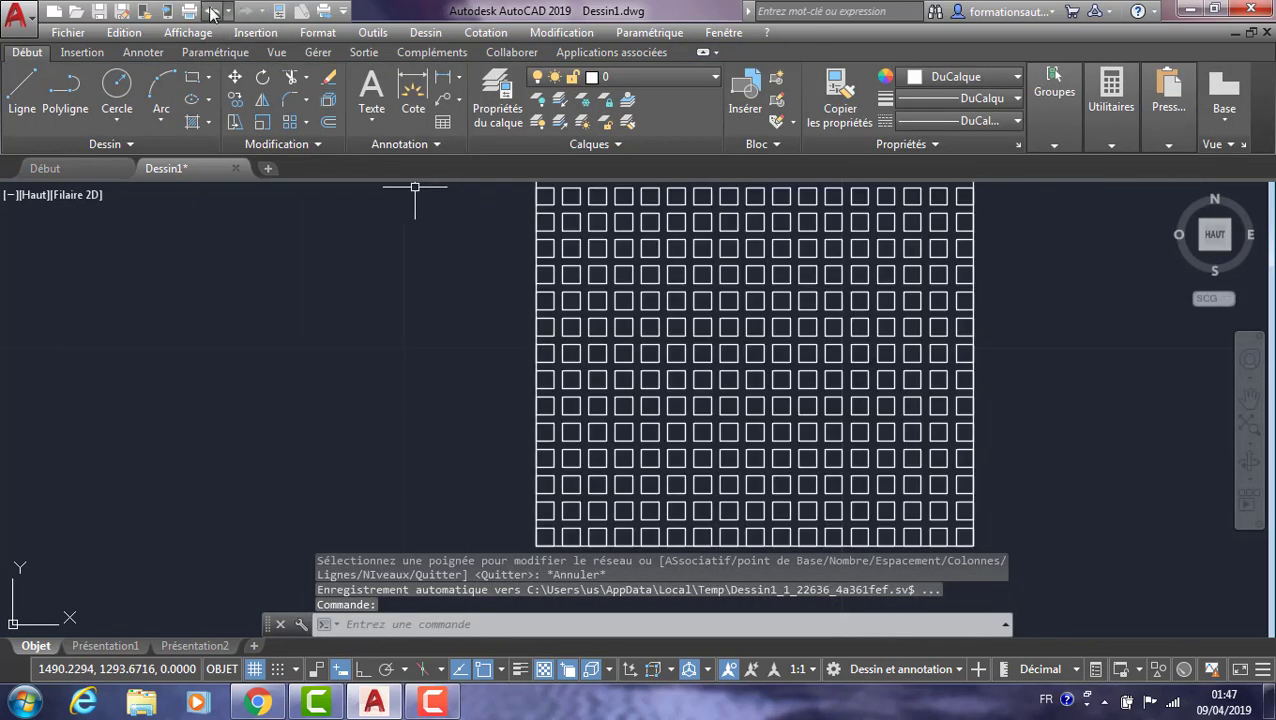
pyautogui.click(212, 12)
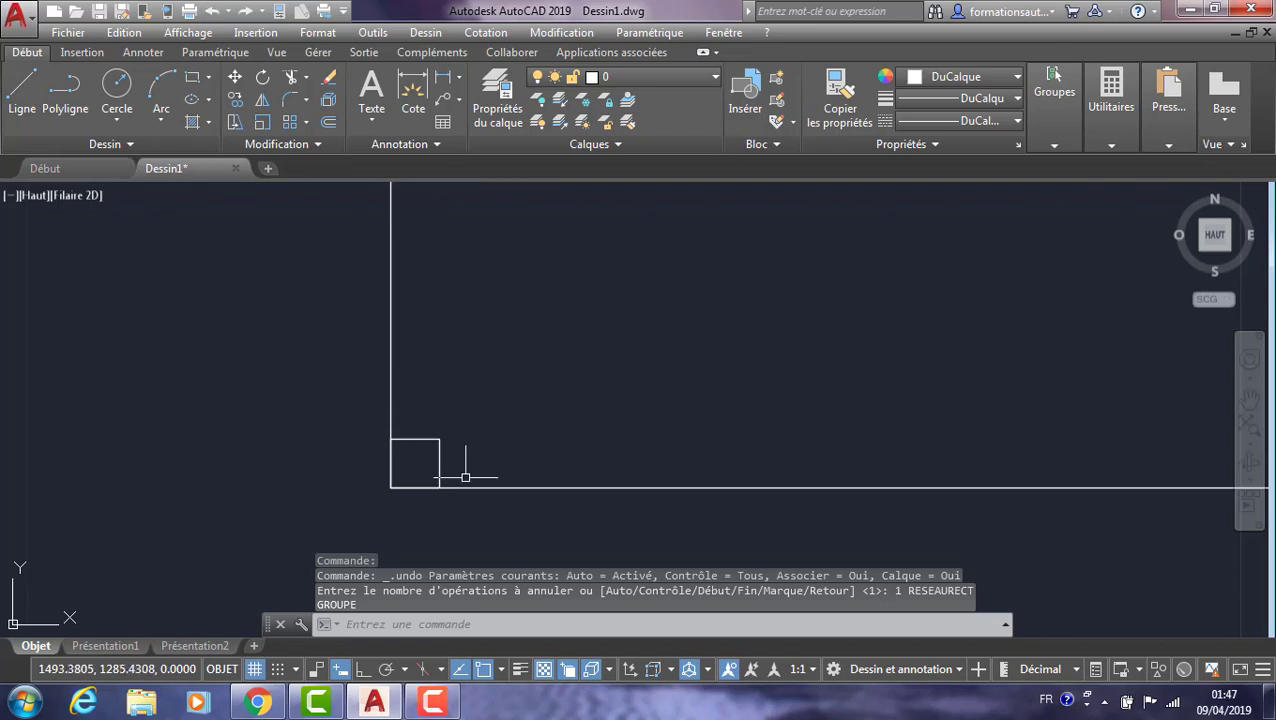
# Step: Create a new rectangular array of the corner square with 4 columns and 3 rows
pyautogui.click(291, 125)
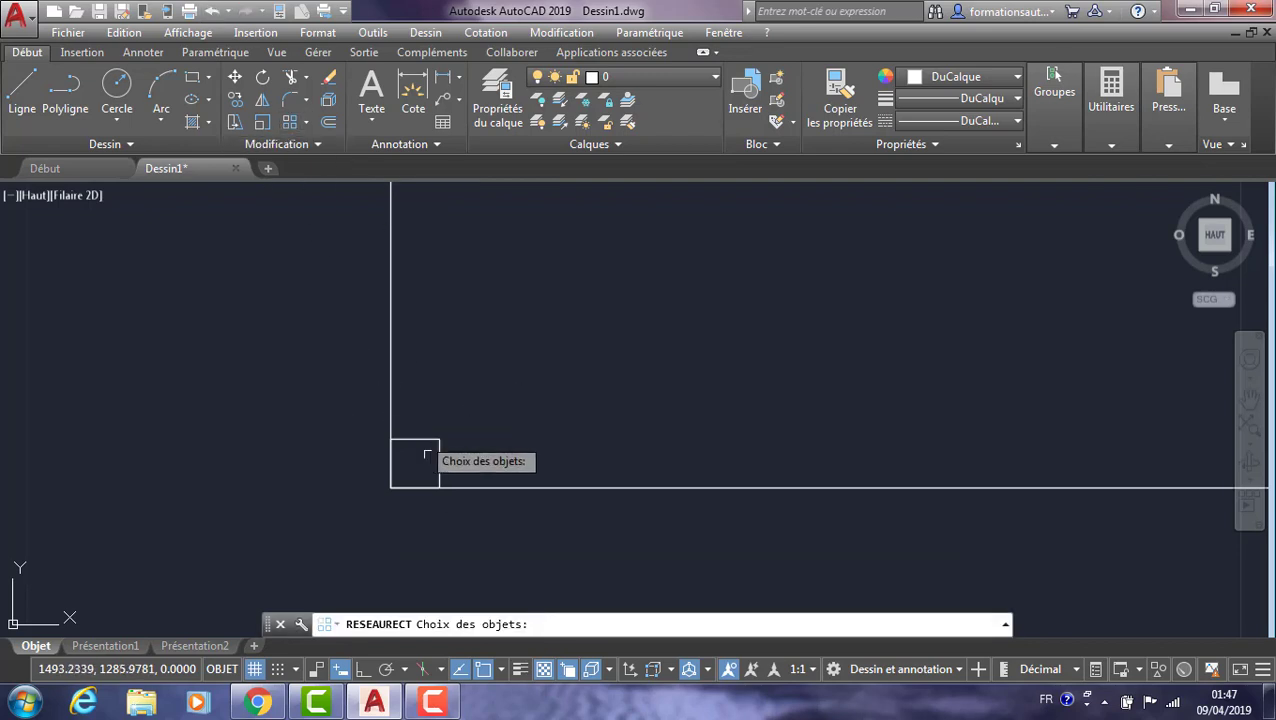
pyautogui.click(436, 421)
pyautogui.click(409, 452)
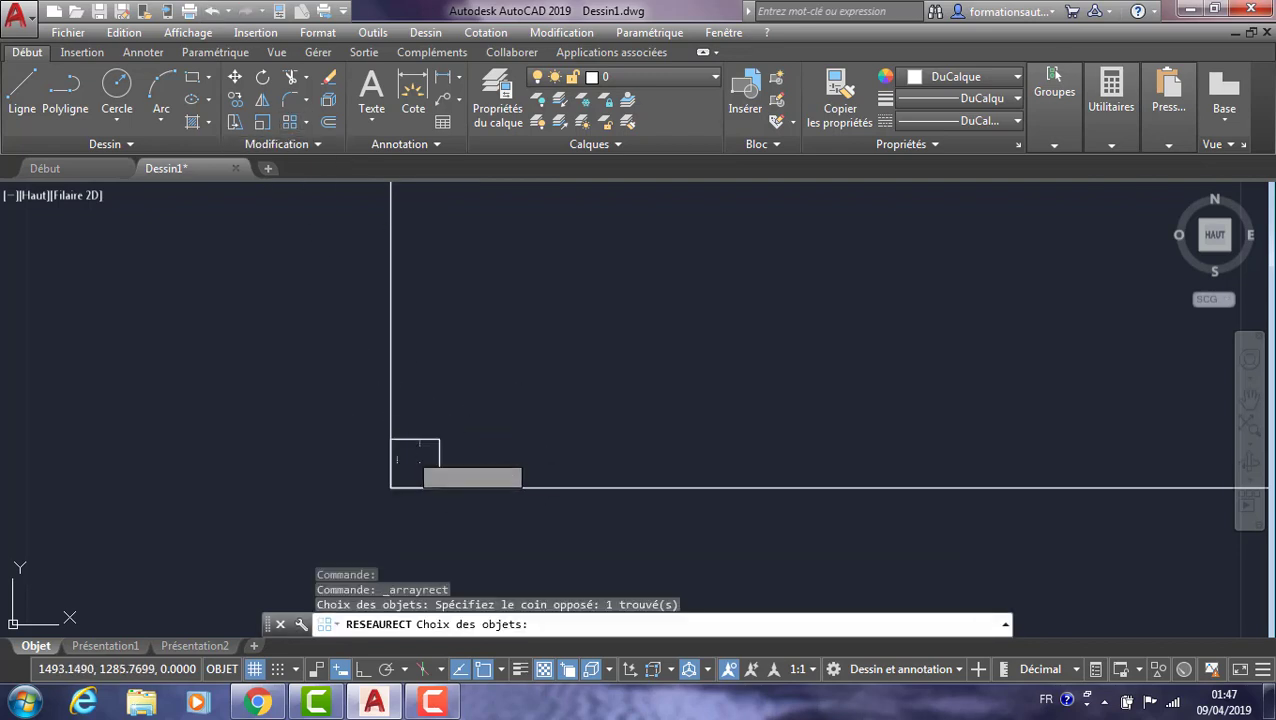
pyautogui.press('Return')
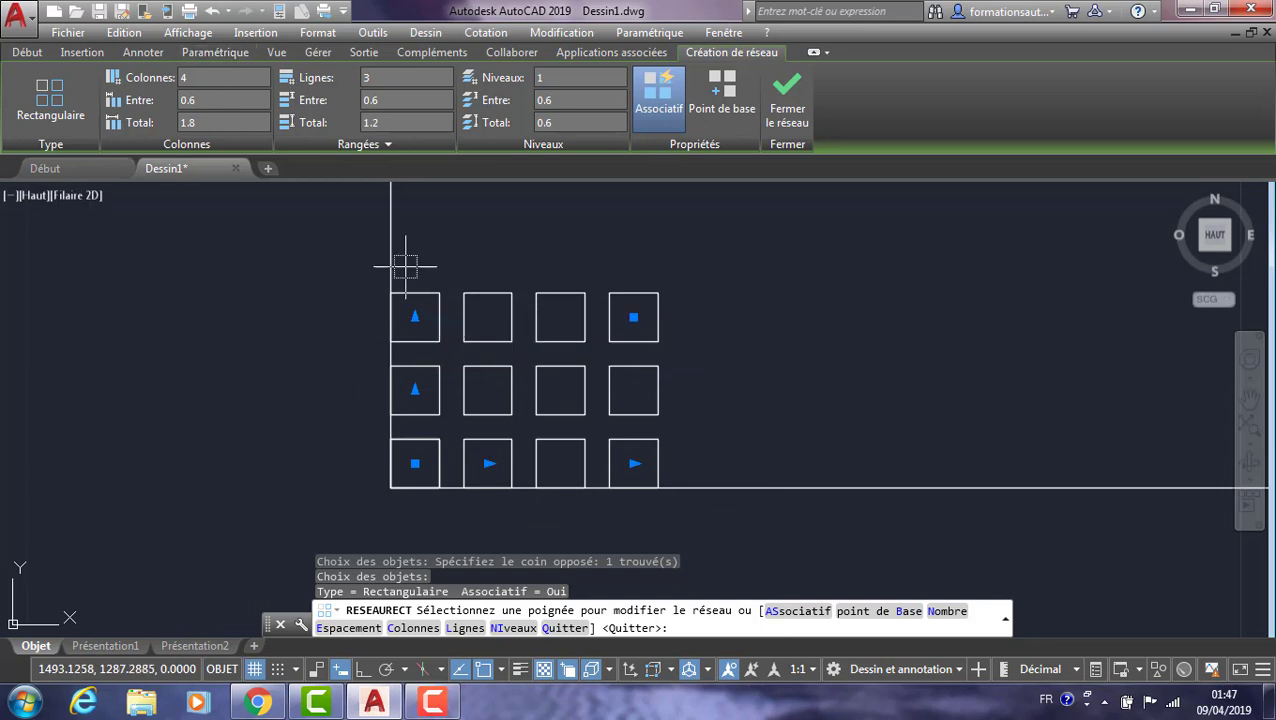
pyautogui.scroll(-5, 395, 285)
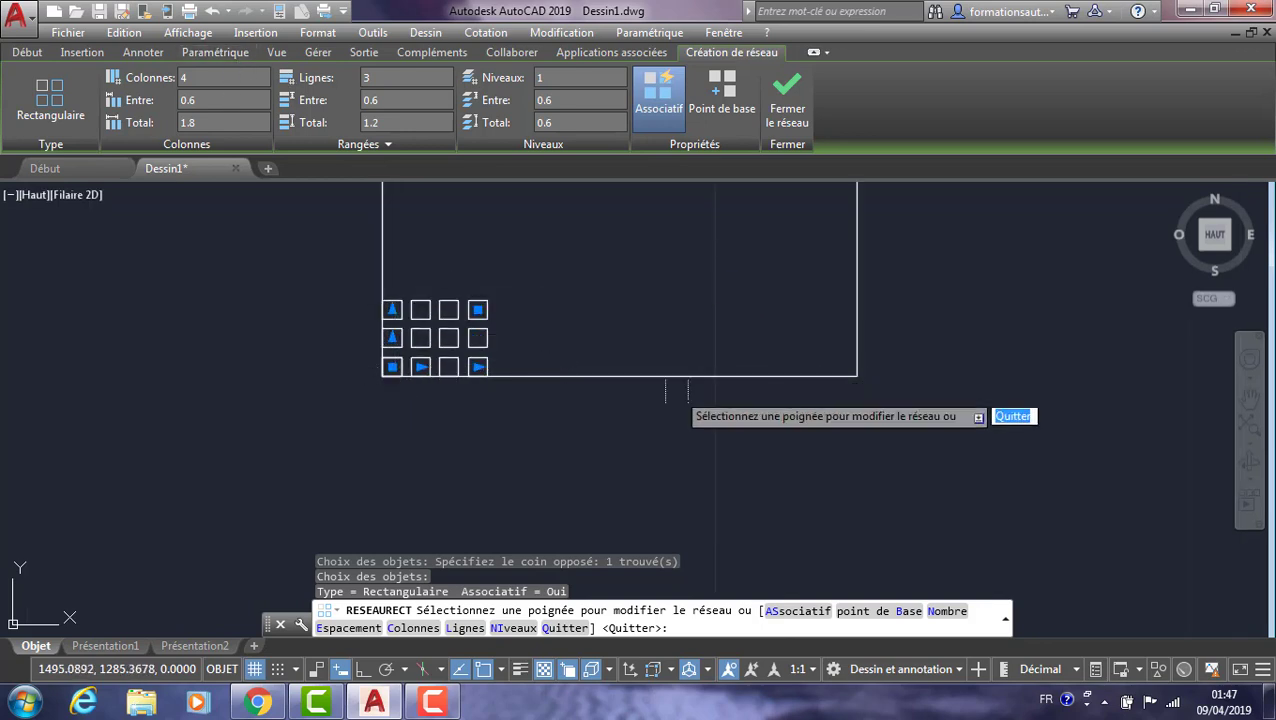
pyautogui.scroll(-4, 806, 469)
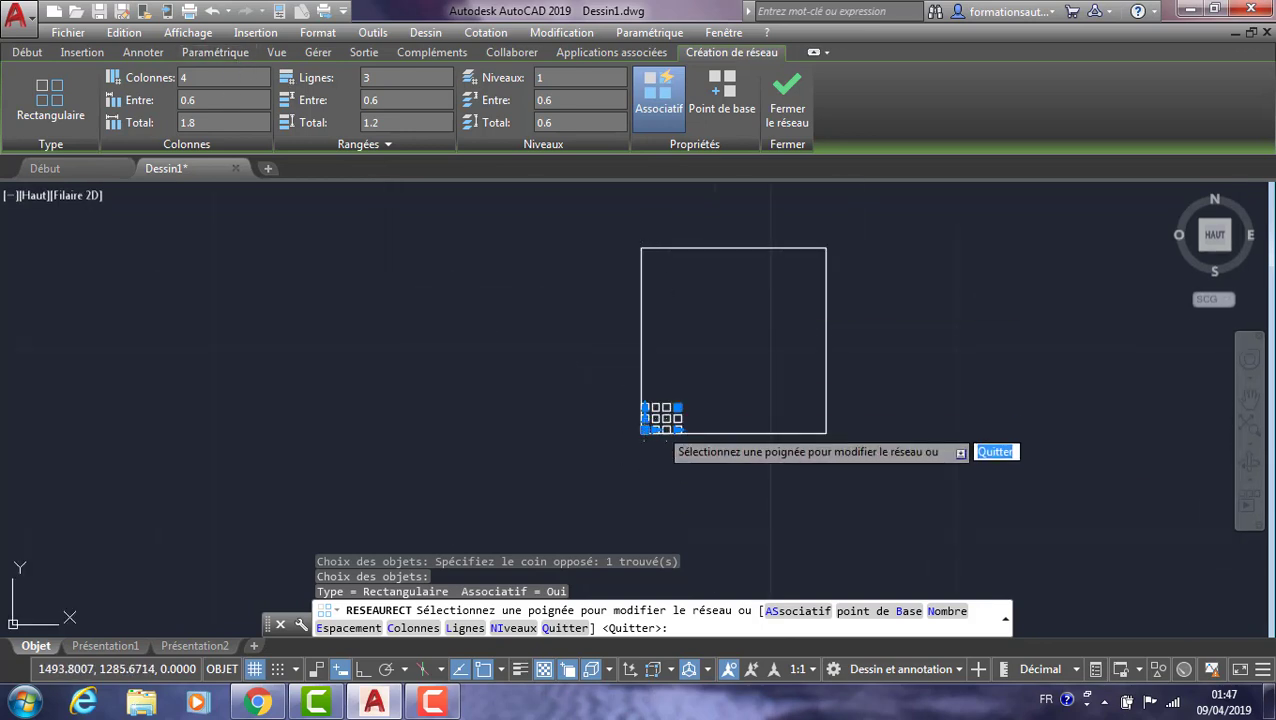
pyautogui.scroll(3, 650, 430)
pyautogui.scroll(5, 605, 400)
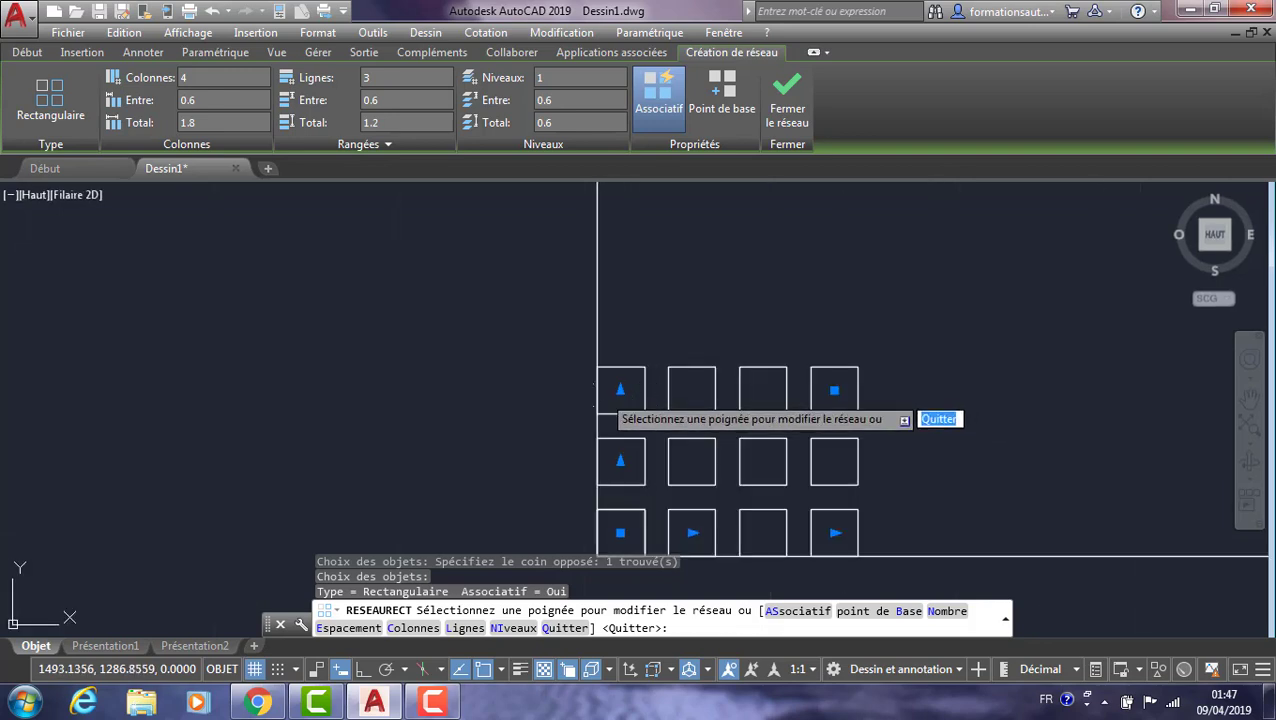
pyautogui.scroll(-2, 600, 410)
pyautogui.scroll(-4, 550, 440)
pyautogui.scroll(2, 655, 440)
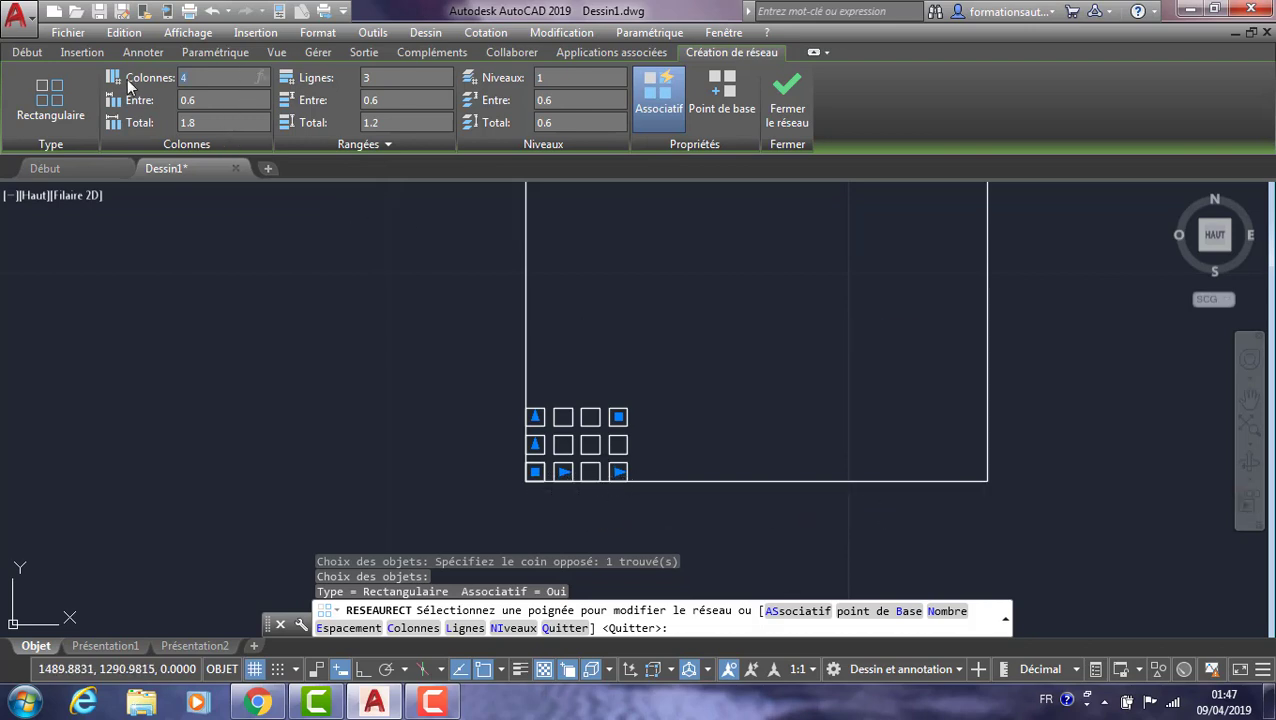
pyautogui.click(224, 78)
pyautogui.write('15')
# Step: Set the array to 15 columns (Colonnes) and 15 rows (Lignes), then begin changing column spacing
pyautogui.press('Return')
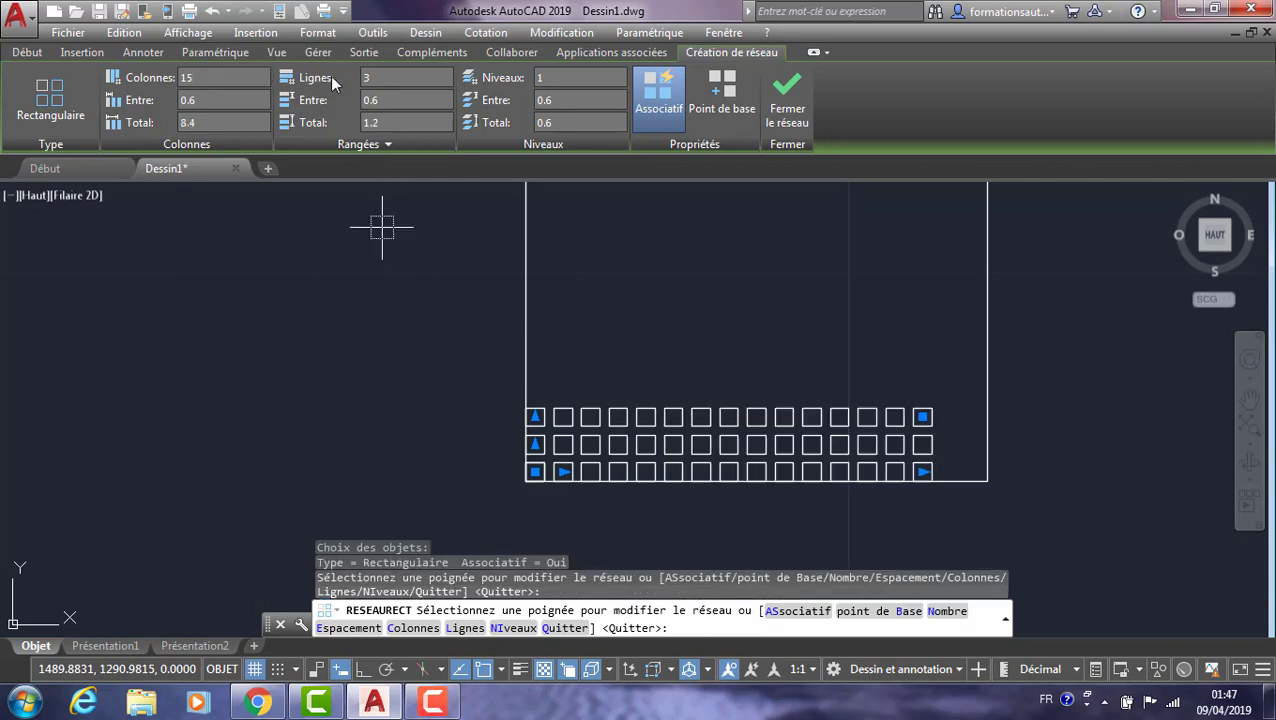
pyautogui.scroll(-2, 755, 505)
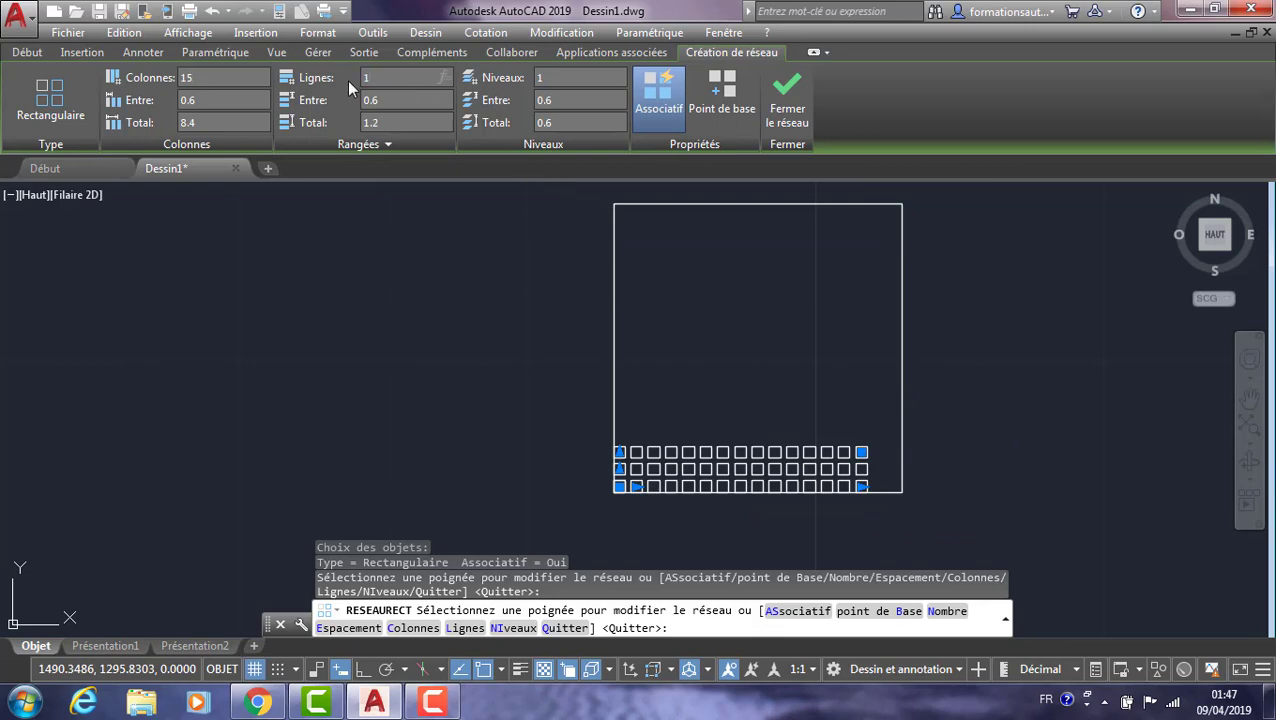
pyautogui.click(605, 212)
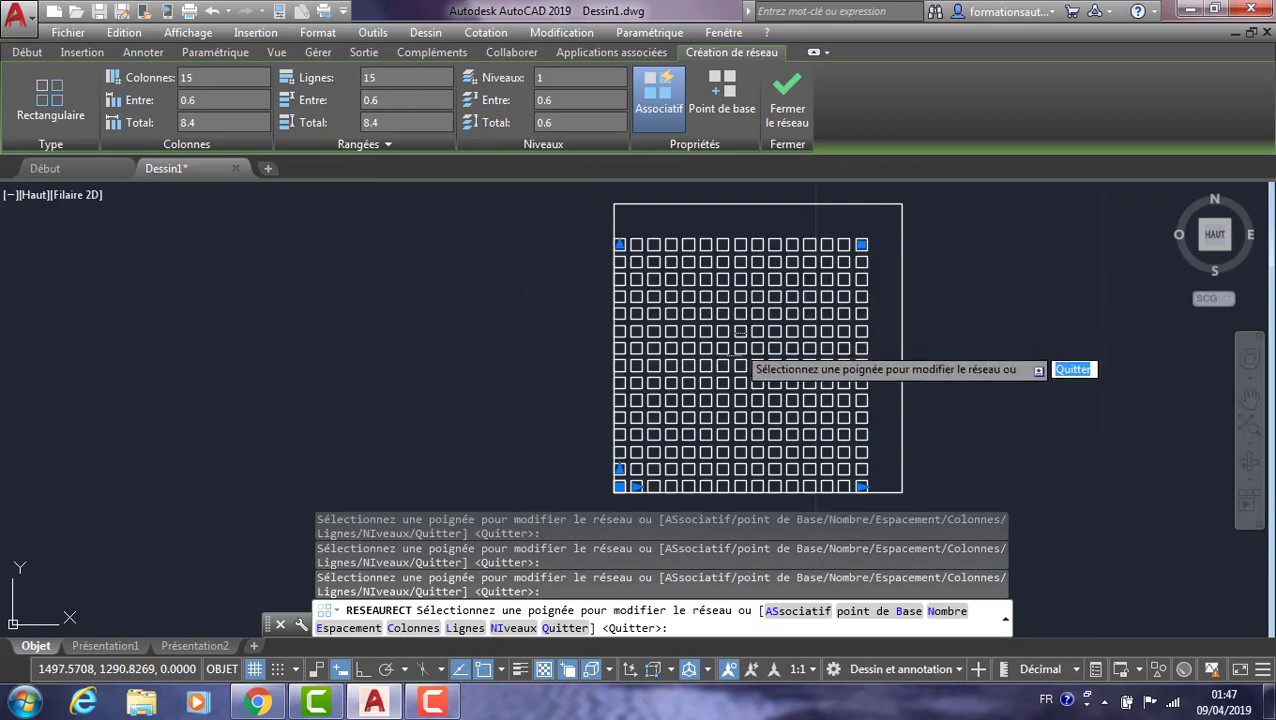
pyautogui.scroll(-2, 719, 359)
pyautogui.scroll(2, 765, 282)
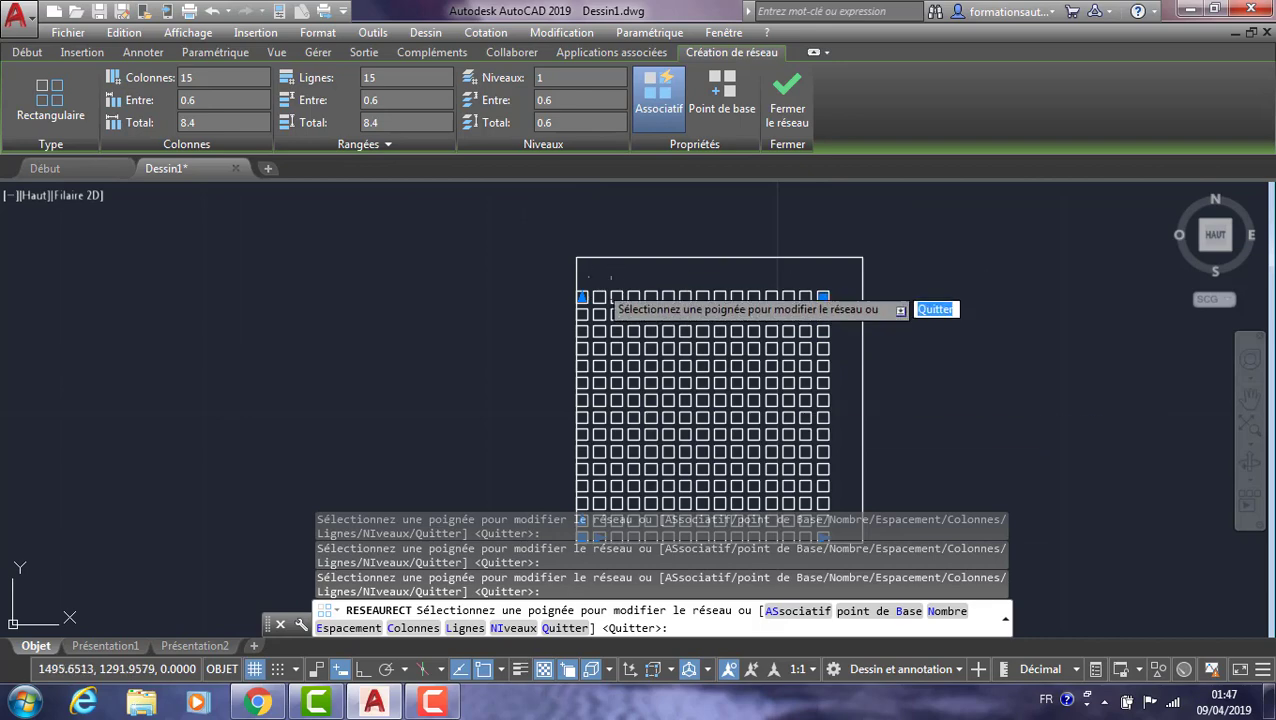
pyautogui.scroll(-6, 630, 300)
pyautogui.scroll(6, 665, 335)
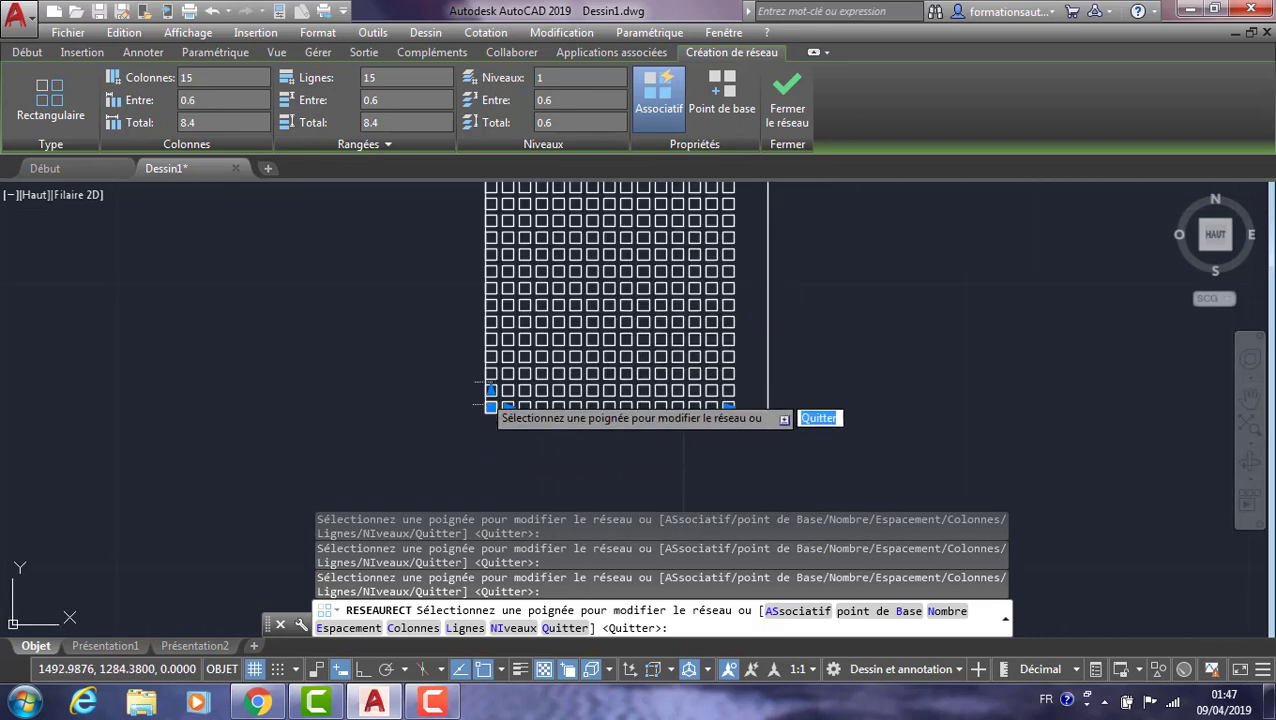
pyautogui.scroll(3, 490, 392)
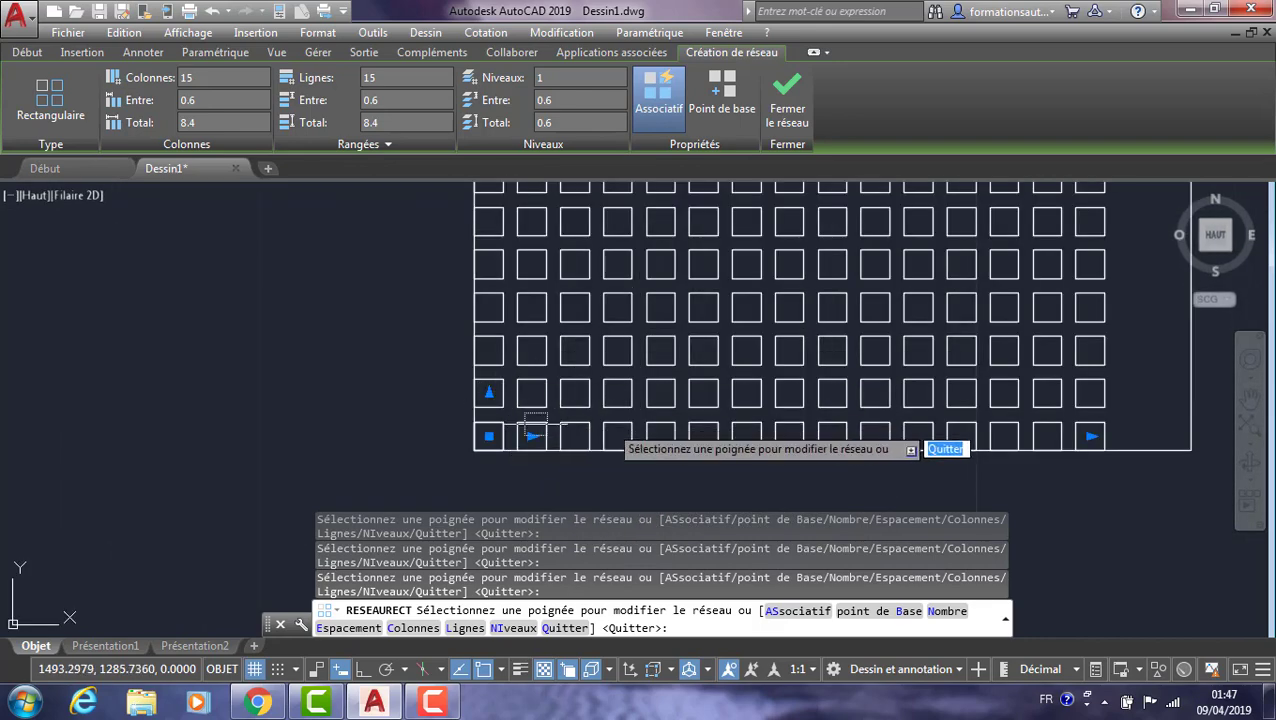
pyautogui.scroll(-2, 530, 445)
pyautogui.scroll(-2, 640, 455)
pyautogui.scroll(4, 762, 455)
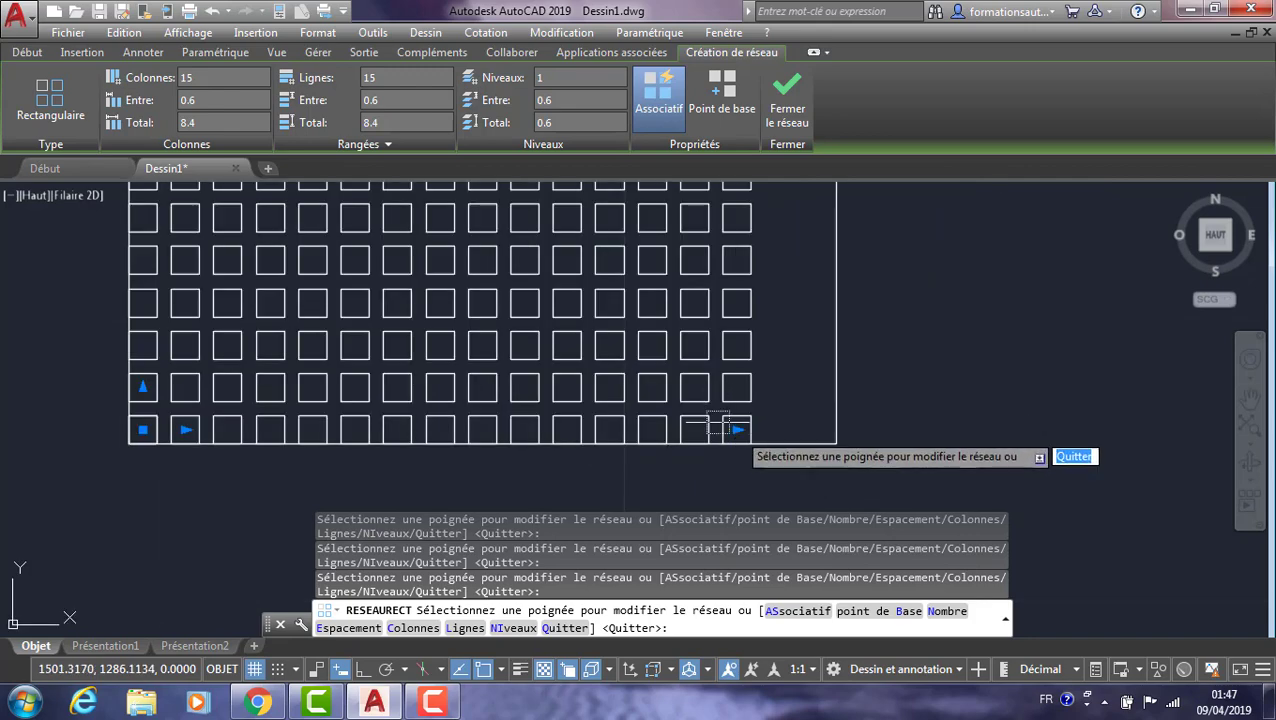
pyautogui.scroll(4, 741, 432)
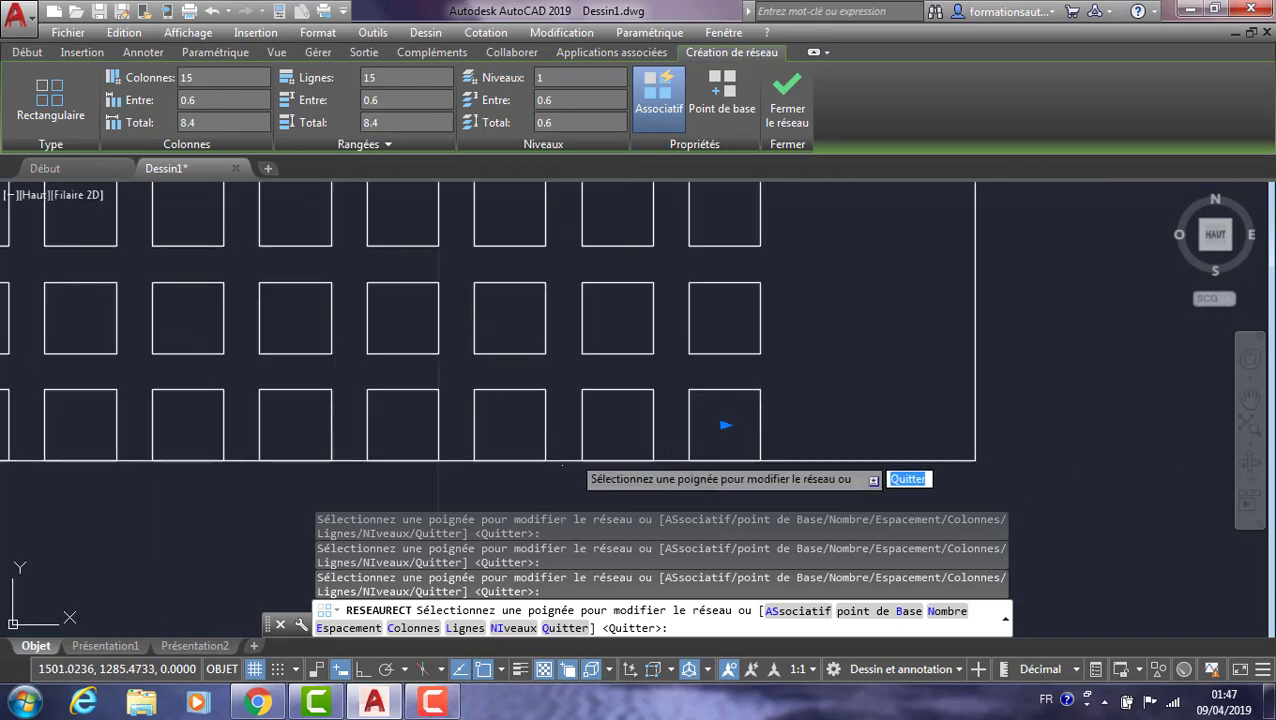
pyautogui.scroll(-2, 677, 461)
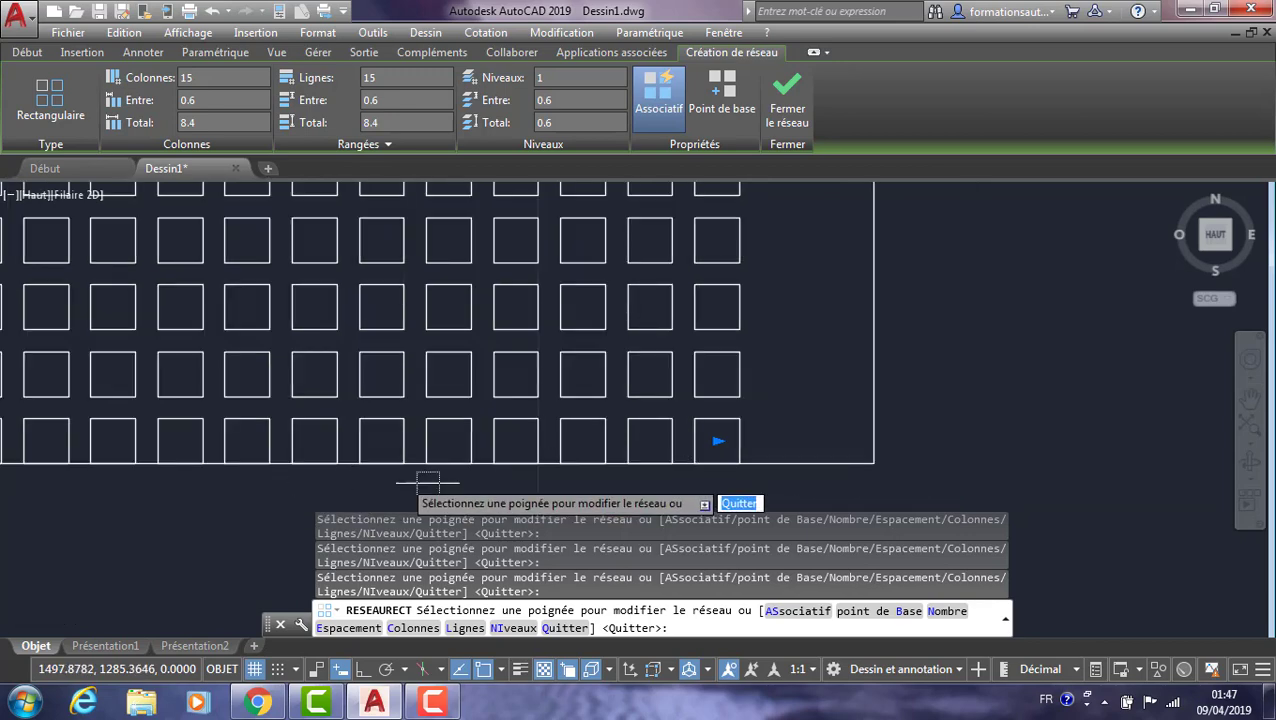
pyautogui.scroll(-2, 445, 477)
pyautogui.scroll(-2, 185, 470)
pyautogui.scroll(1, 172, 473)
pyautogui.scroll(2, 130, 470)
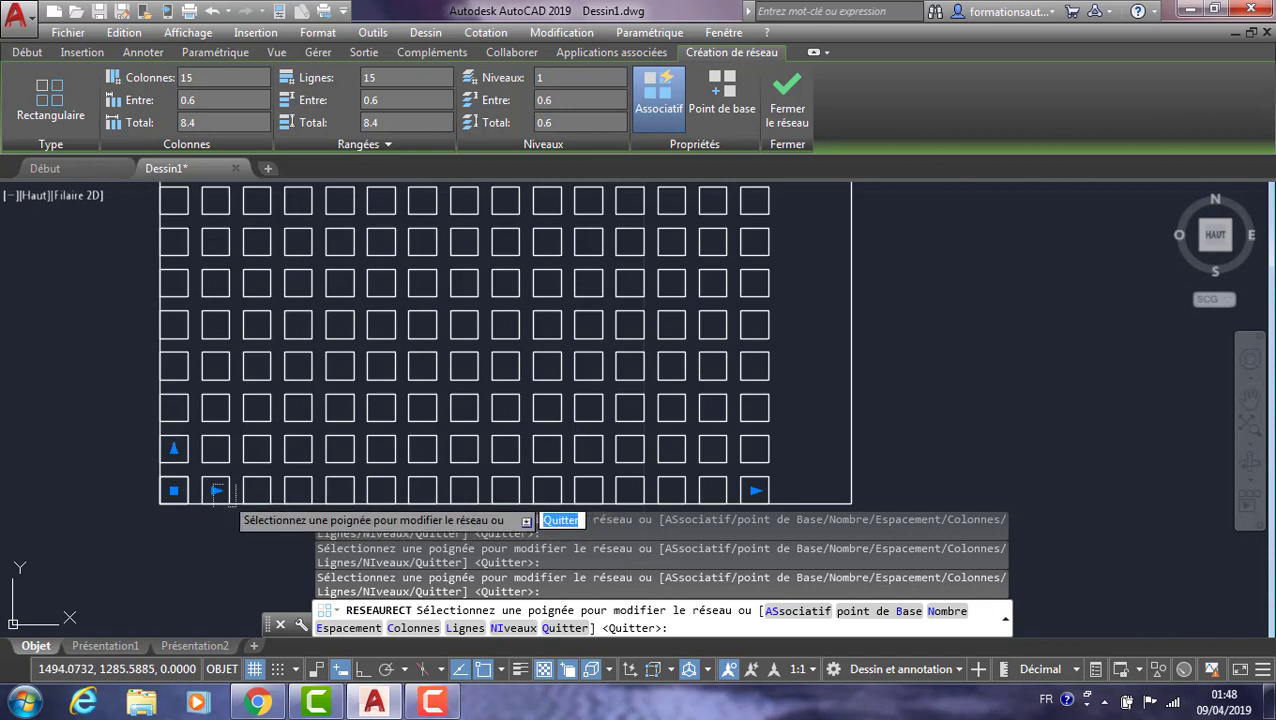
pyautogui.click(216, 490)
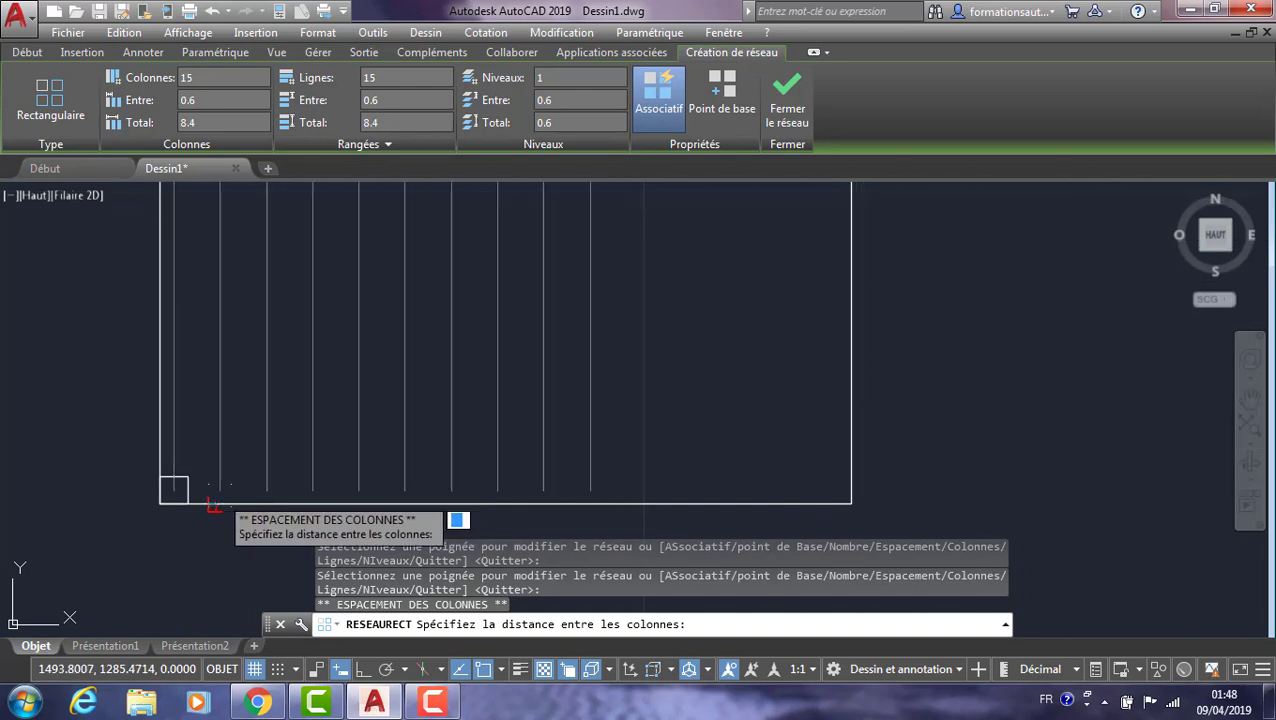
# Step: Drag the column-spacing grip to widen the gap between columns to 0.7411
pyautogui.click(221, 494)
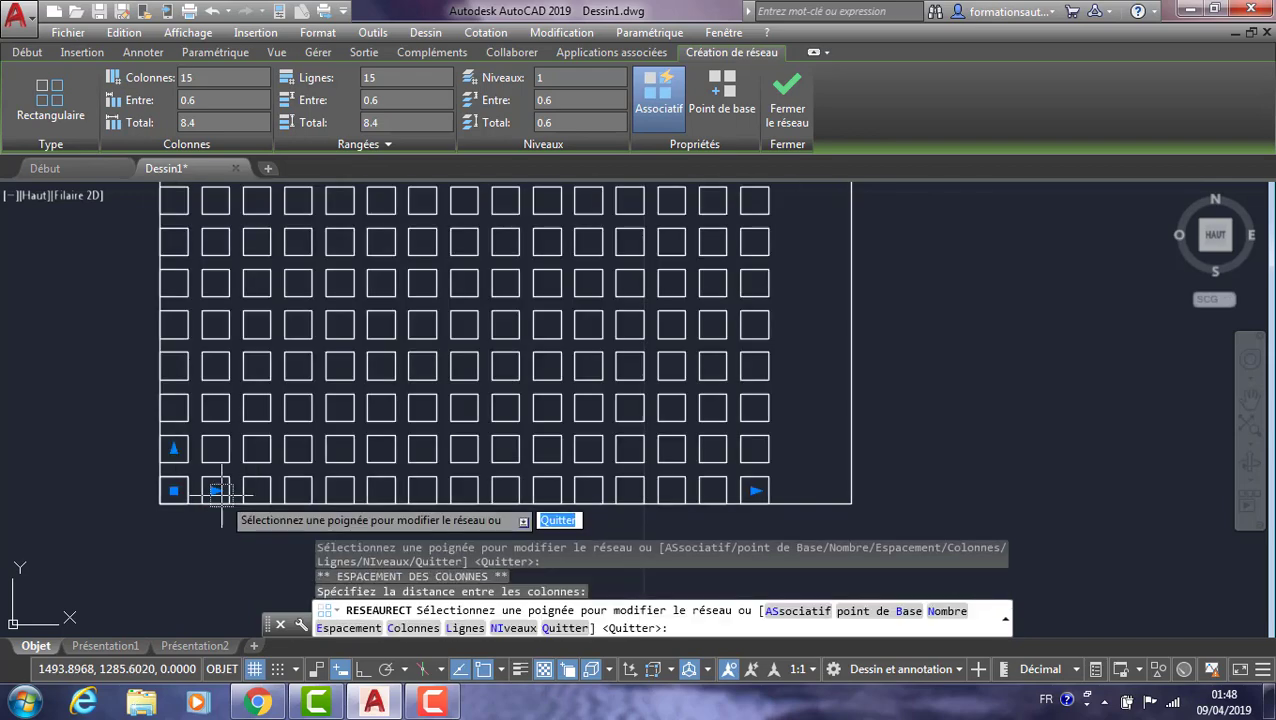
pyautogui.scroll(2, 215, 490)
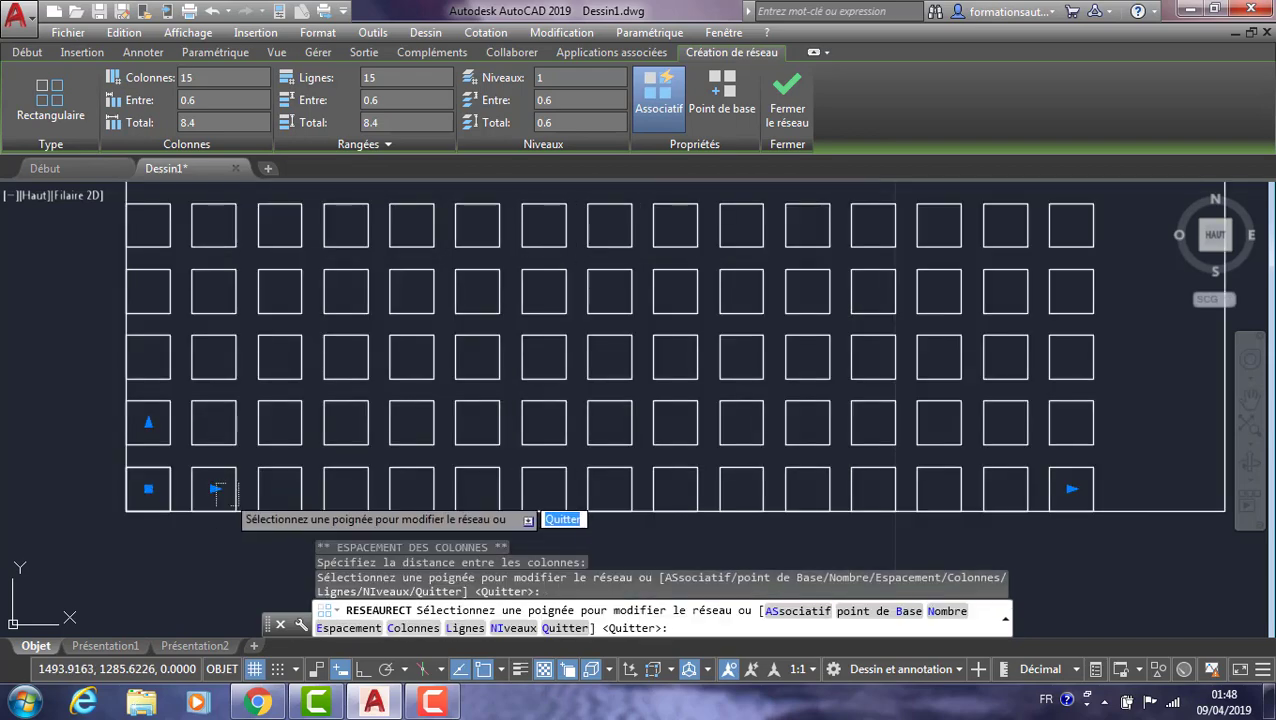
pyautogui.click(214, 489)
pyautogui.click(230, 489)
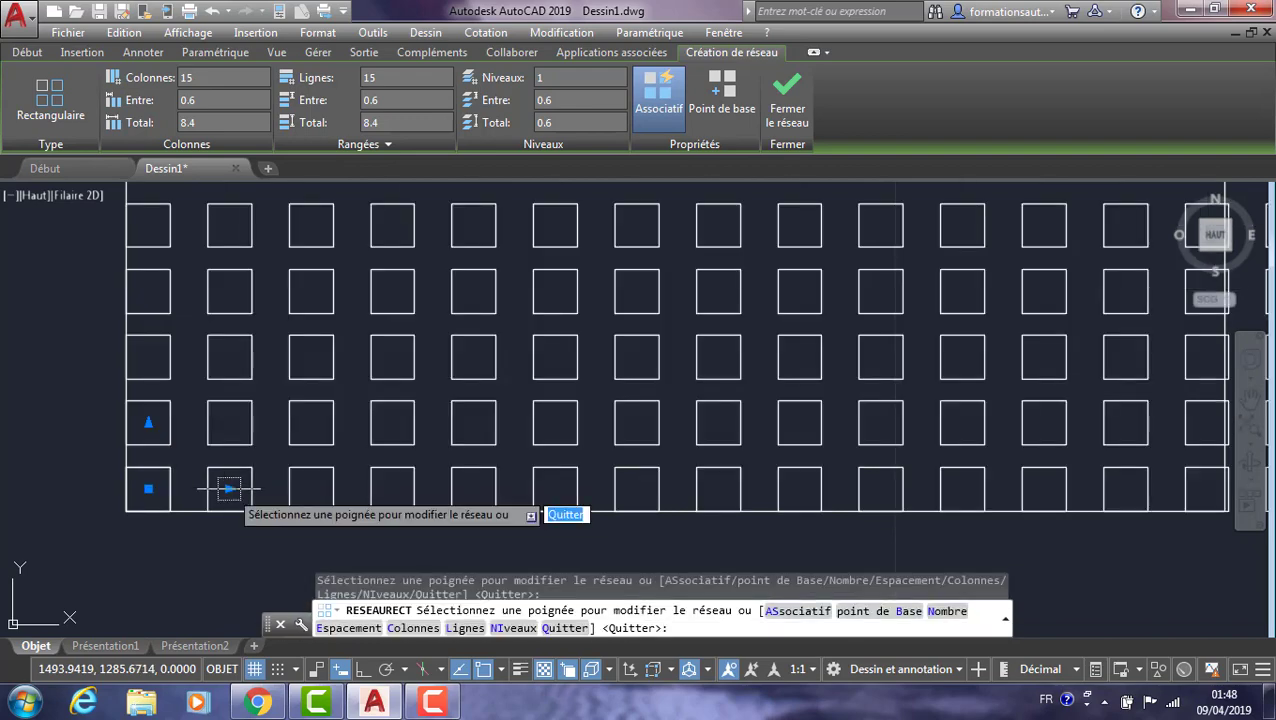
pyautogui.scroll(-3, 230, 489)
pyautogui.scroll(-3, 655, 462)
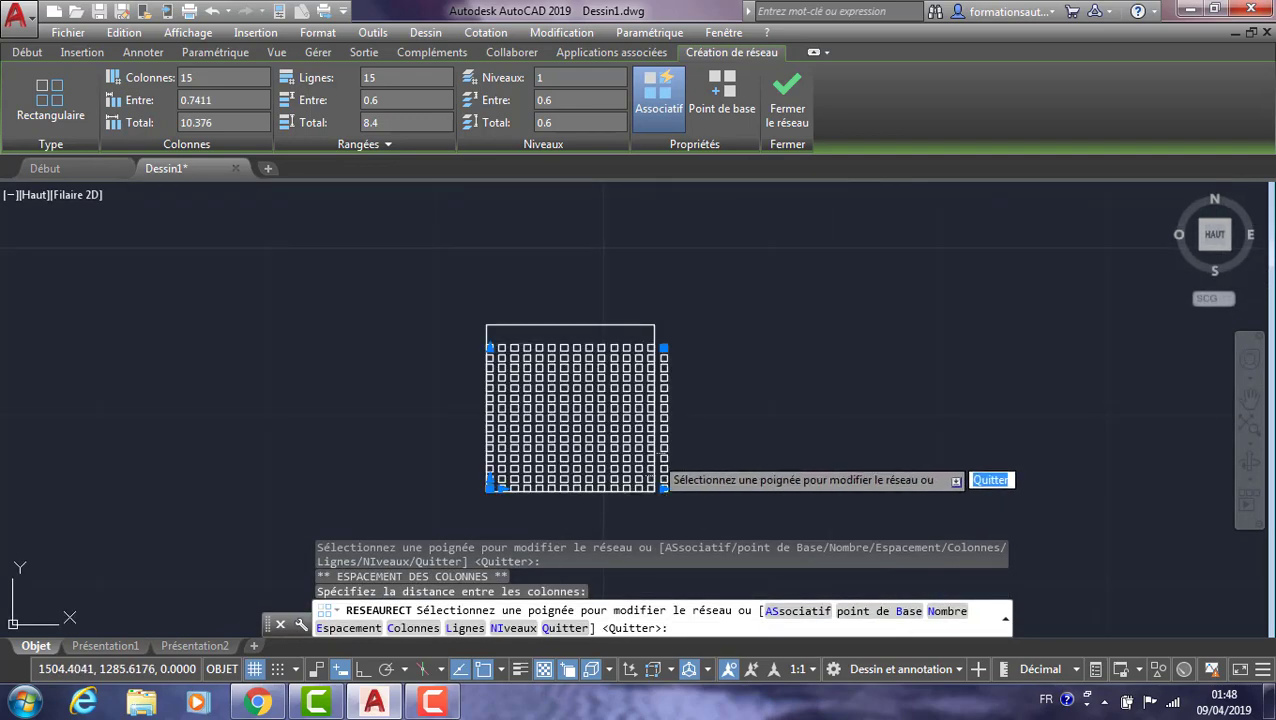
pyautogui.scroll(3, 662, 376)
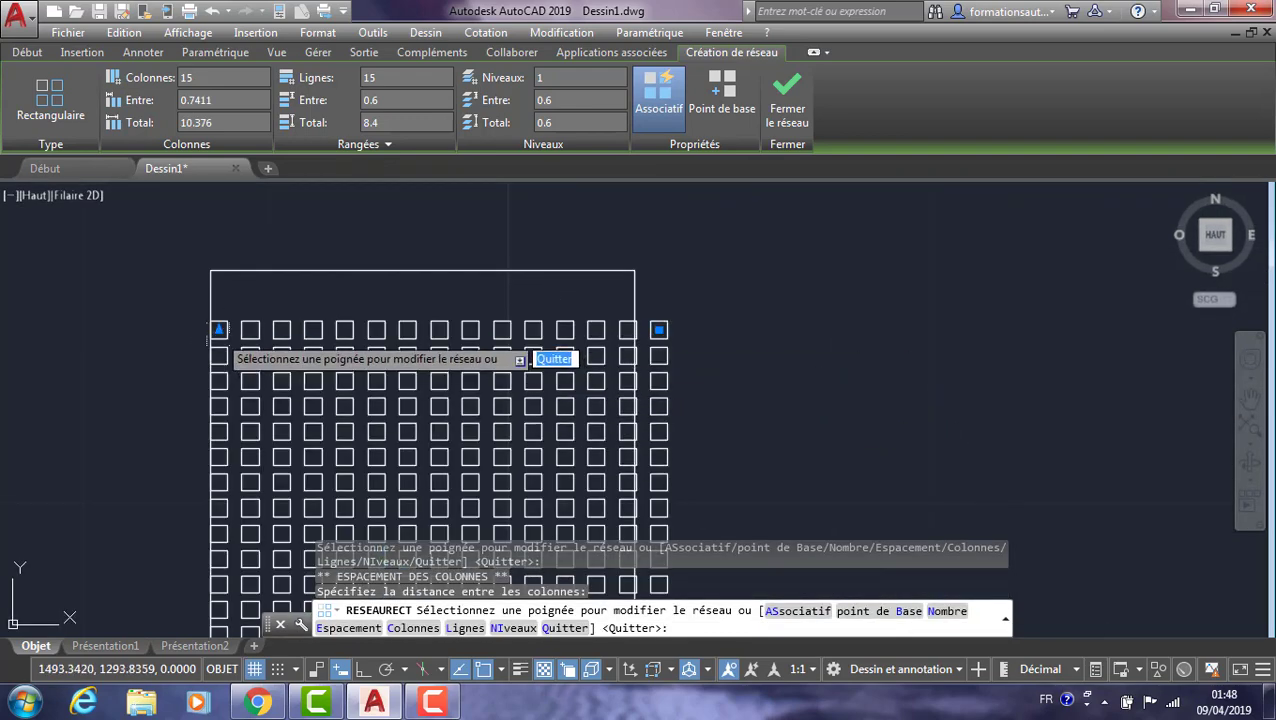
pyautogui.scroll(-2, 315, 412)
pyautogui.scroll(5, 272, 558)
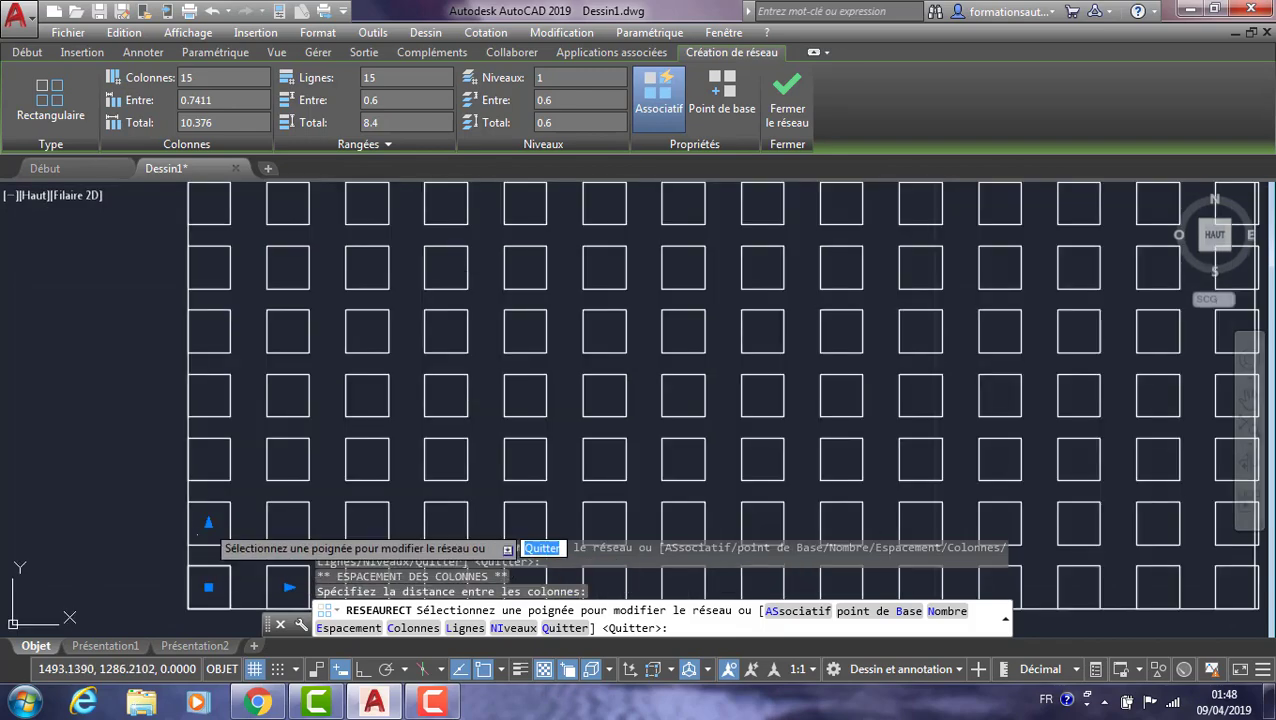
# Step: Drag the row-spacing grip to widen the gap between rows to 0.9337
pyautogui.click(208, 522)
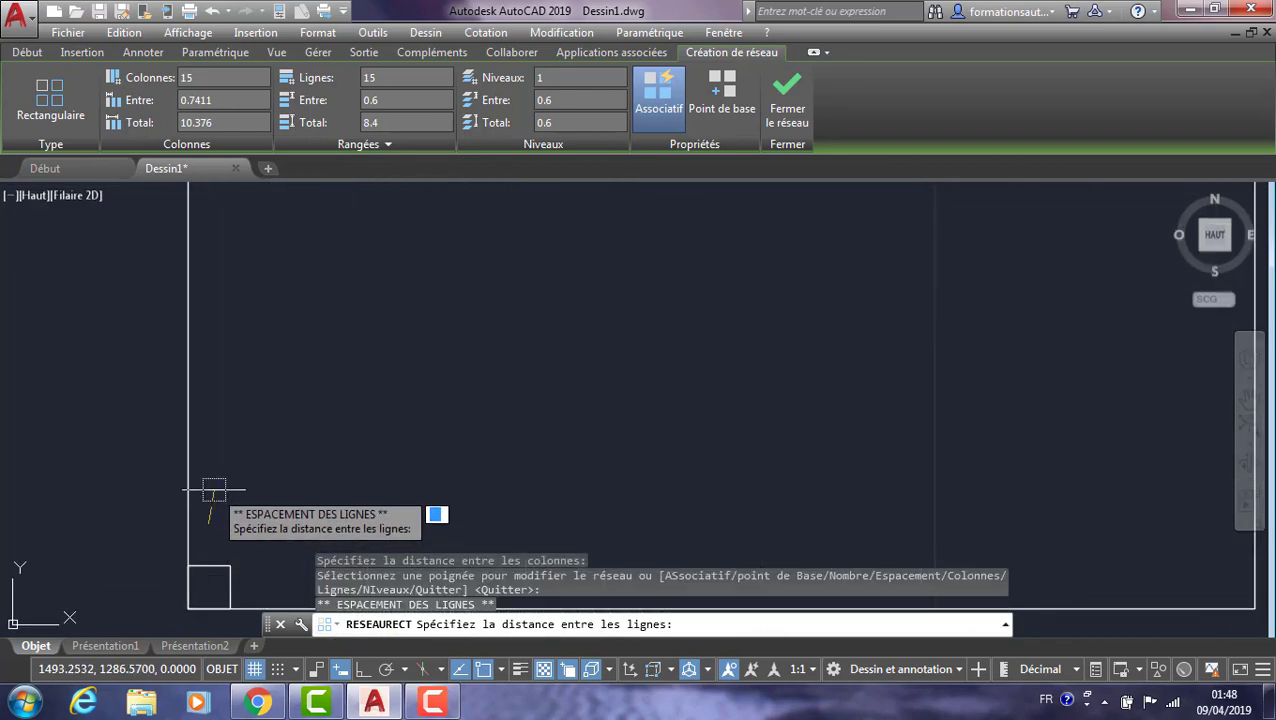
pyautogui.click(209, 486)
pyautogui.scroll(-5, 210, 500)
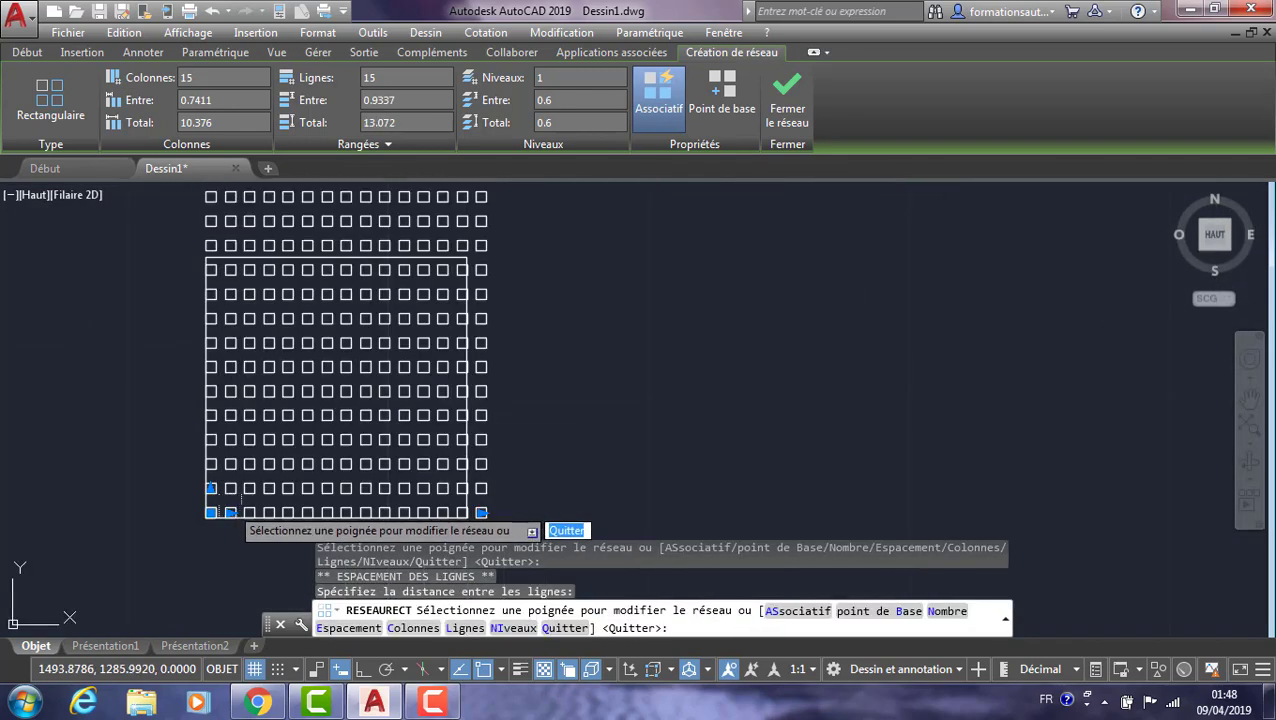
pyautogui.scroll(-1, 290, 440)
pyautogui.scroll(3, 260, 450)
pyautogui.scroll(2, 280, 447)
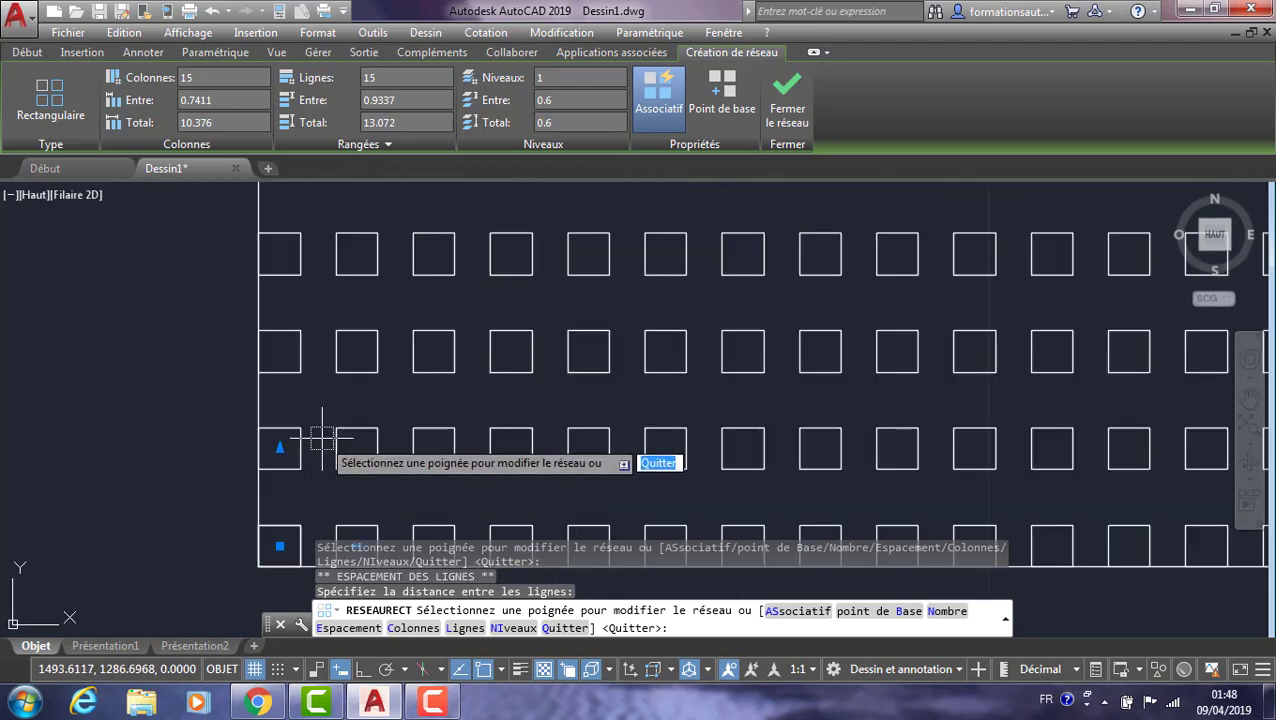
pyautogui.scroll(2, 255, 430)
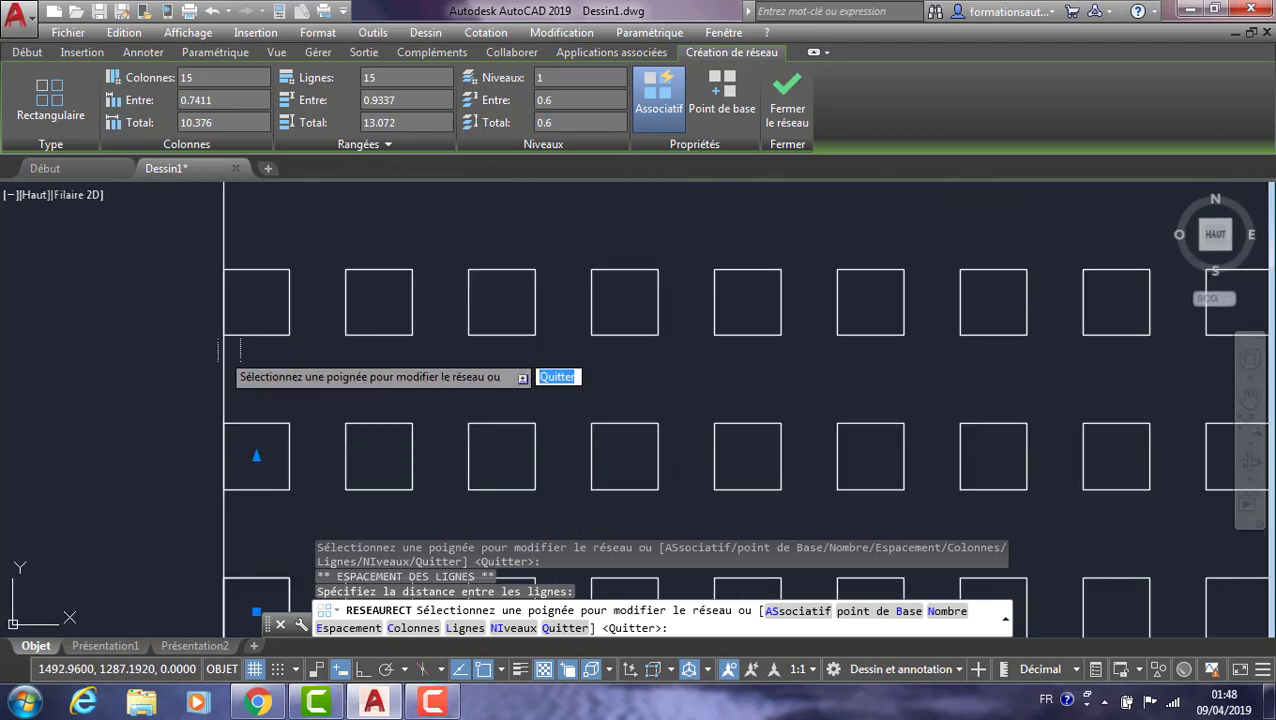
pyautogui.scroll(-4, 250, 430)
pyautogui.scroll(-2, 330, 440)
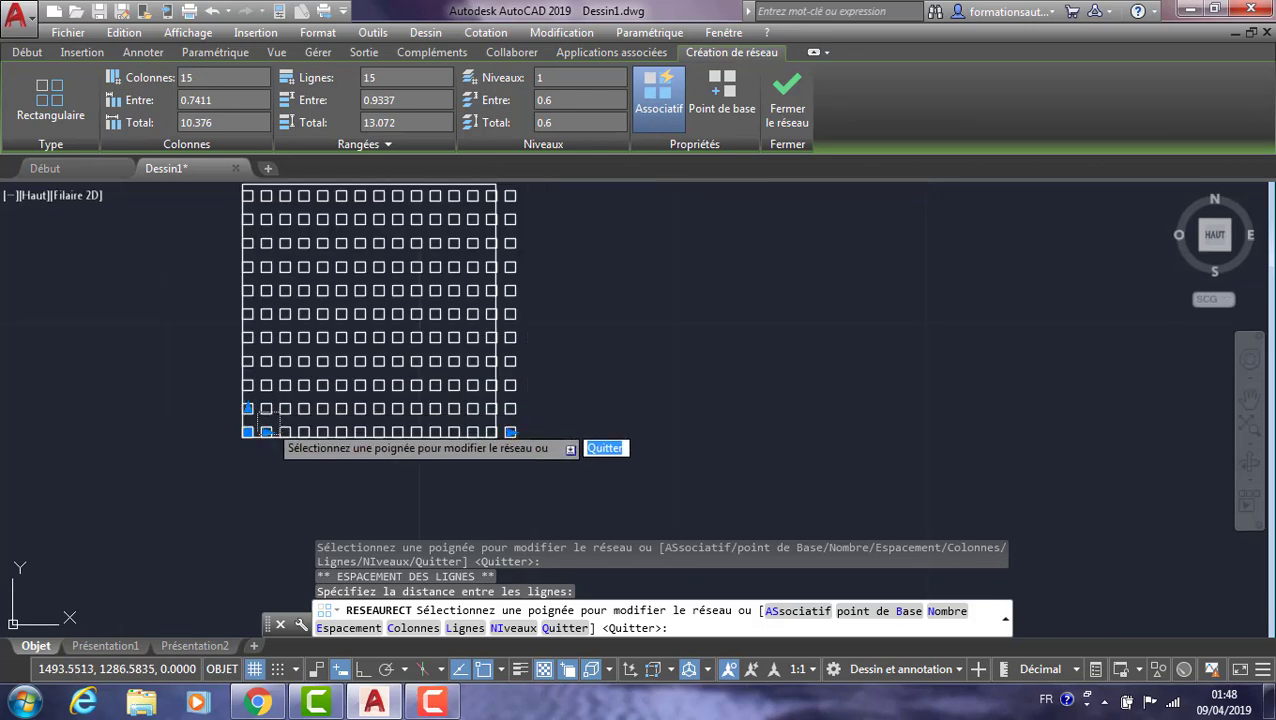
pyautogui.scroll(-1, 340, 444)
pyautogui.scroll(2, 340, 444)
pyautogui.scroll(4, 355, 448)
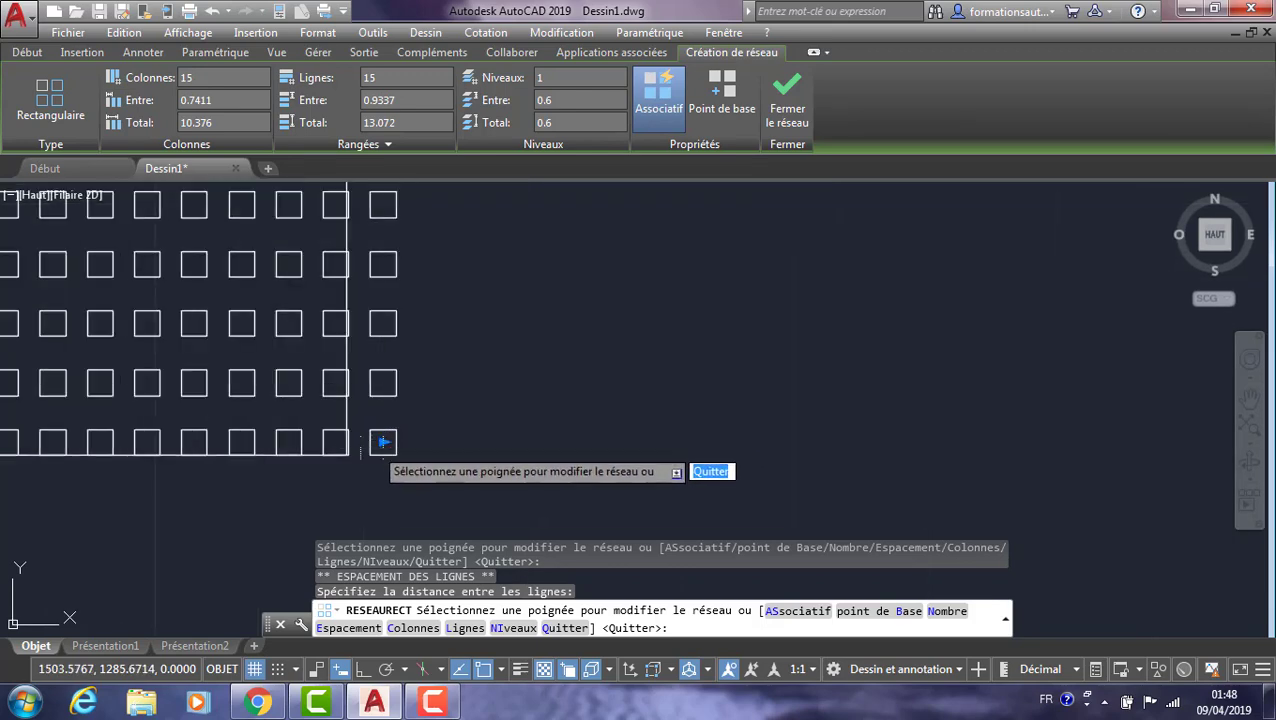
pyautogui.scroll(-6, 383, 441)
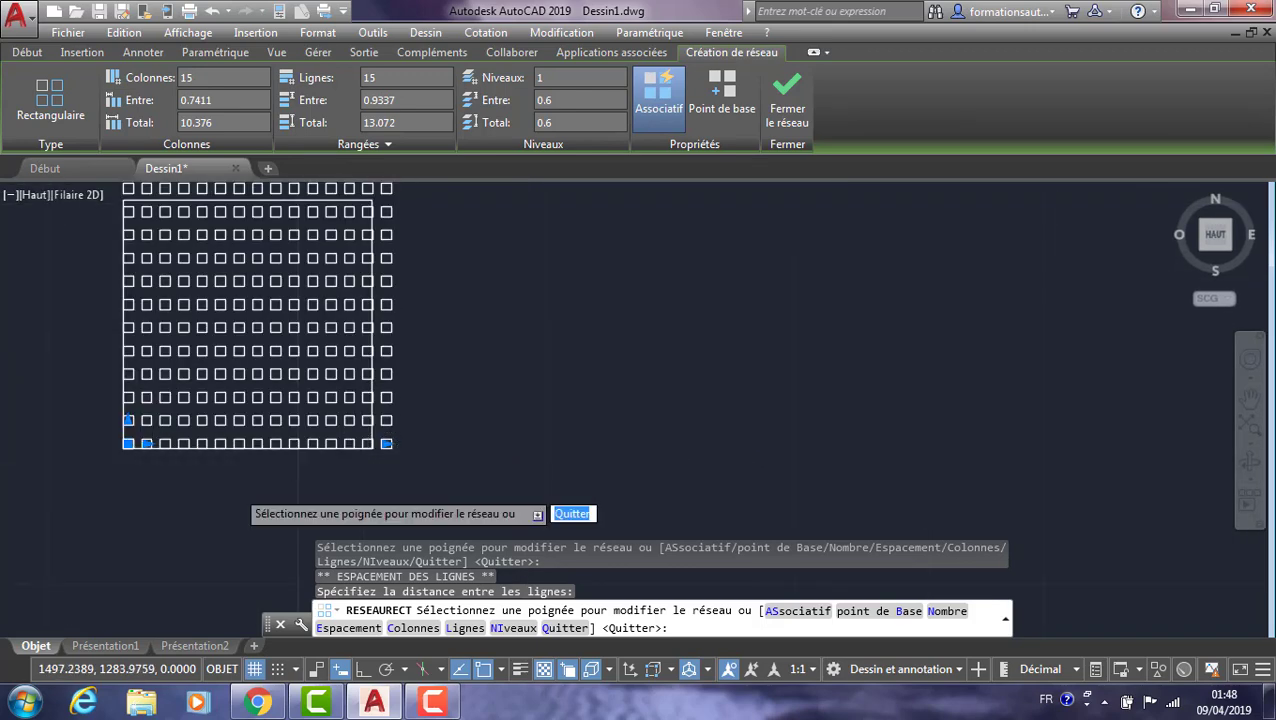
pyautogui.scroll(-1, 138, 449)
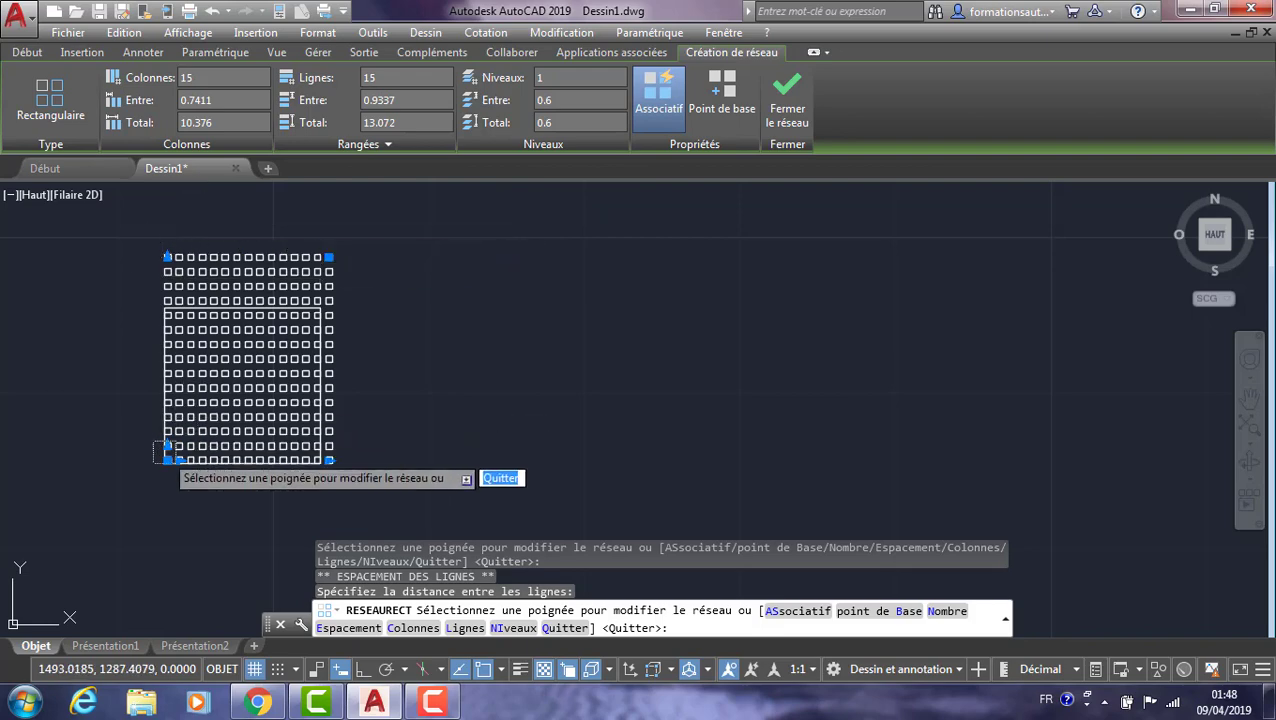
pyautogui.scroll(4, 164, 456)
pyautogui.scroll(2, 164, 456)
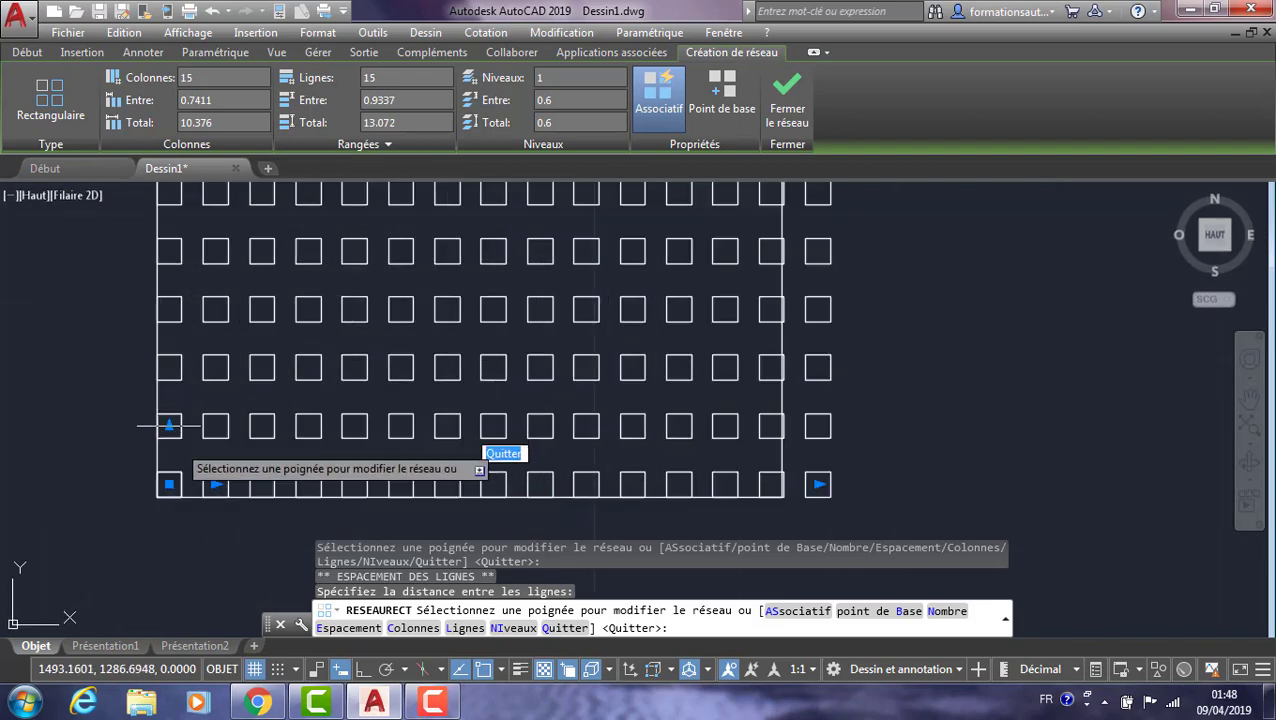
# Step: Spread the array's columns 12.4394 apart with the column-spacing grip
pyautogui.click(215, 485)
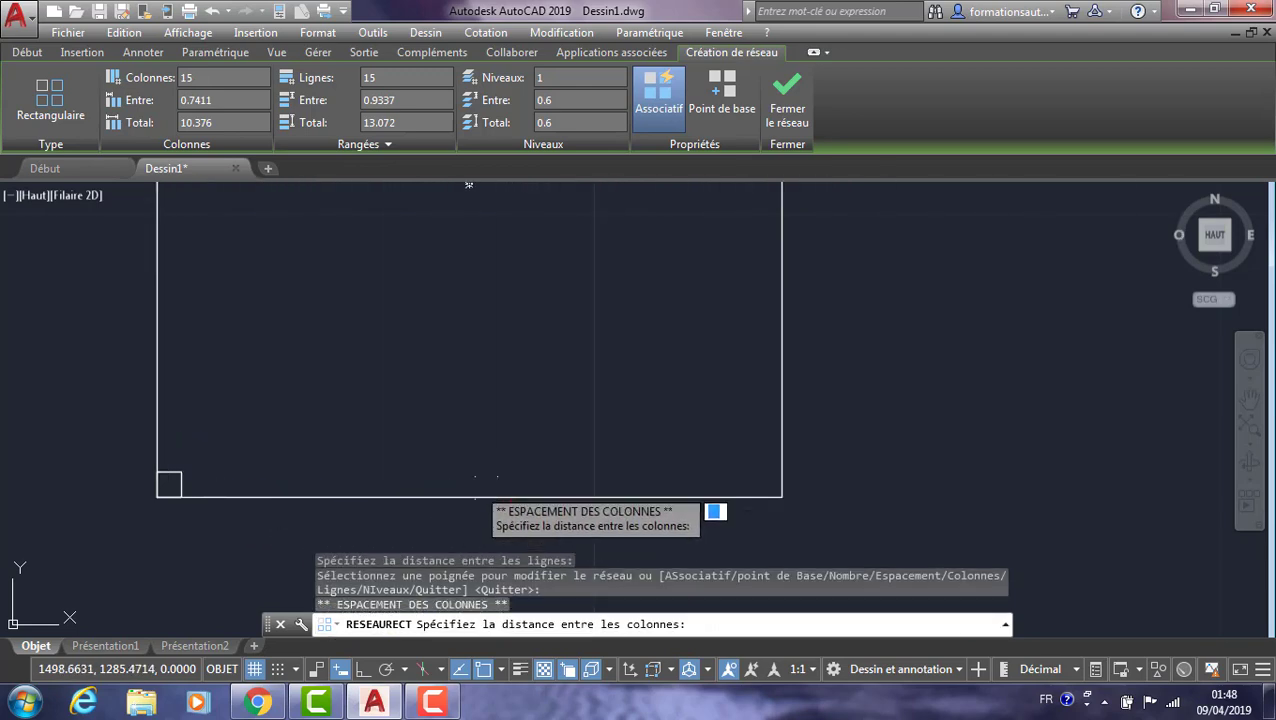
pyautogui.scroll(-2, 470, 482)
pyautogui.scroll(-2, 470, 482)
pyautogui.click(540, 469)
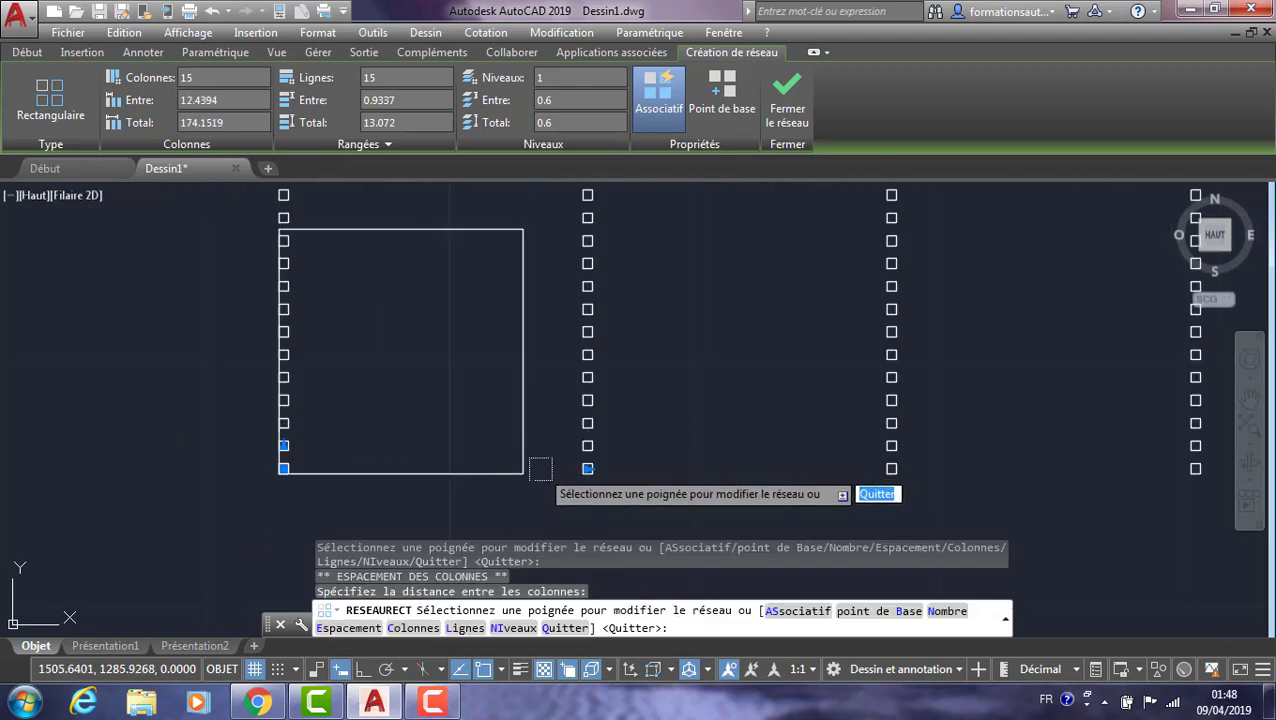
pyautogui.scroll(-3, 540, 469)
pyautogui.scroll(2, 540, 470)
pyautogui.scroll(2, 535, 478)
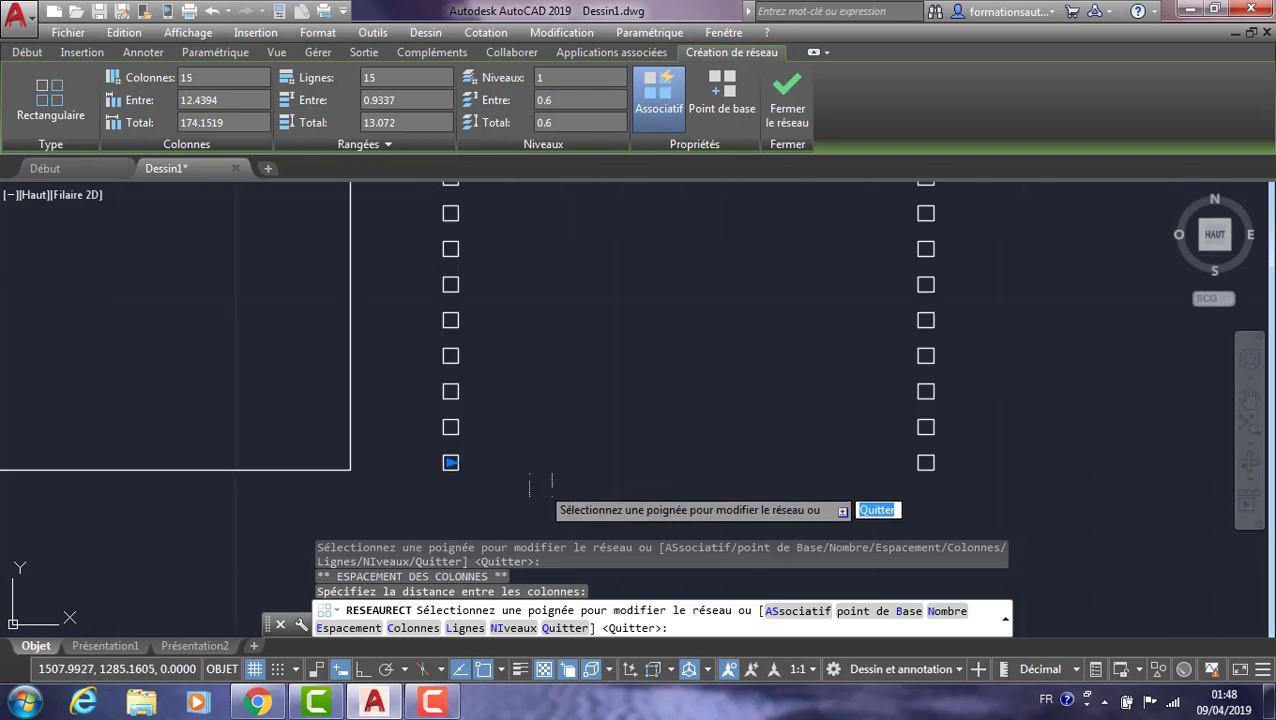
pyautogui.scroll(-2, 470, 476)
pyautogui.scroll(3, 340, 470)
pyautogui.scroll(1, 345, 465)
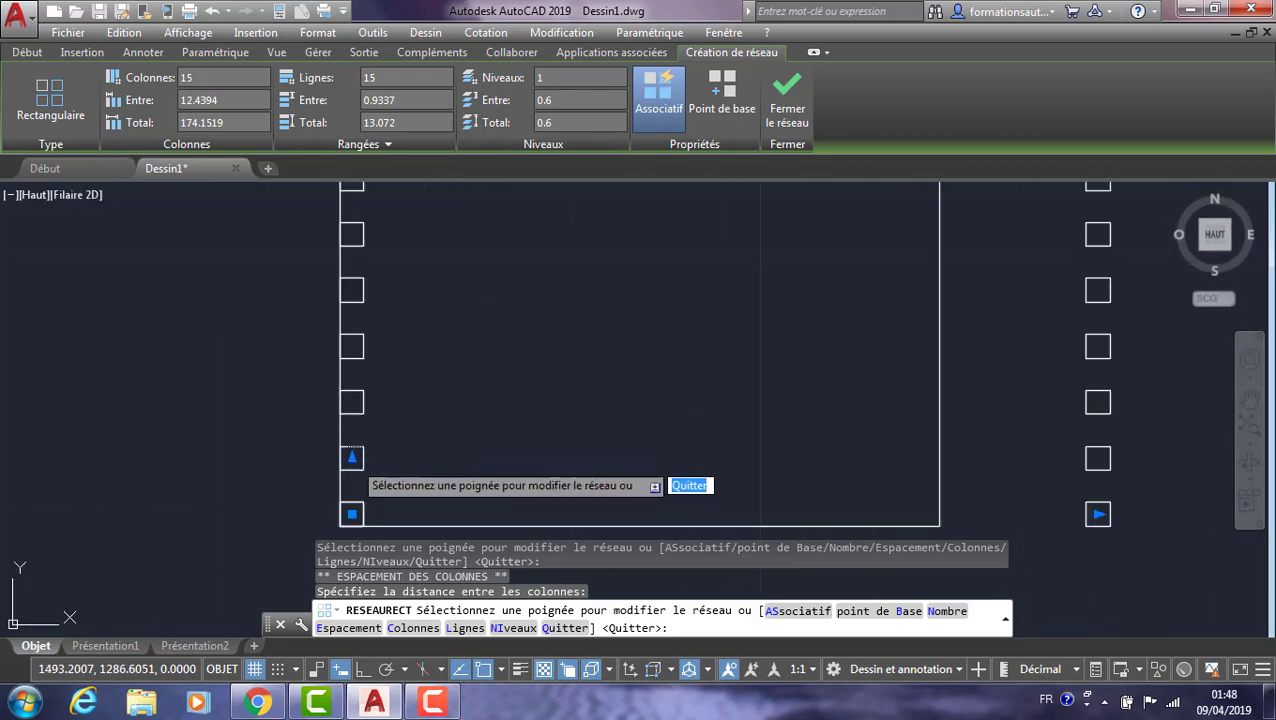
# Step: Set the row spacing to 33.4691 and exit array editing
pyautogui.click(352, 458)
pyautogui.scroll(2, 350, 328)
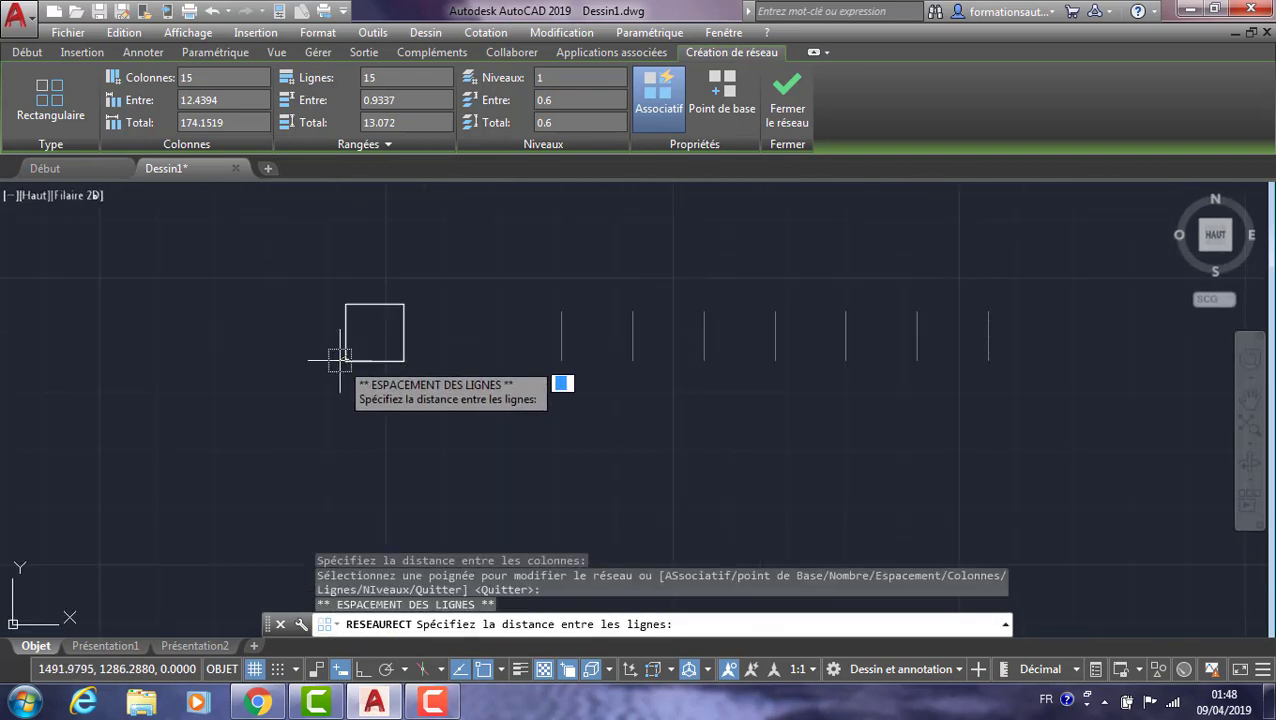
pyautogui.scroll(2, 343, 331)
pyautogui.scroll(-2, 341, 331)
pyautogui.click(333, 319)
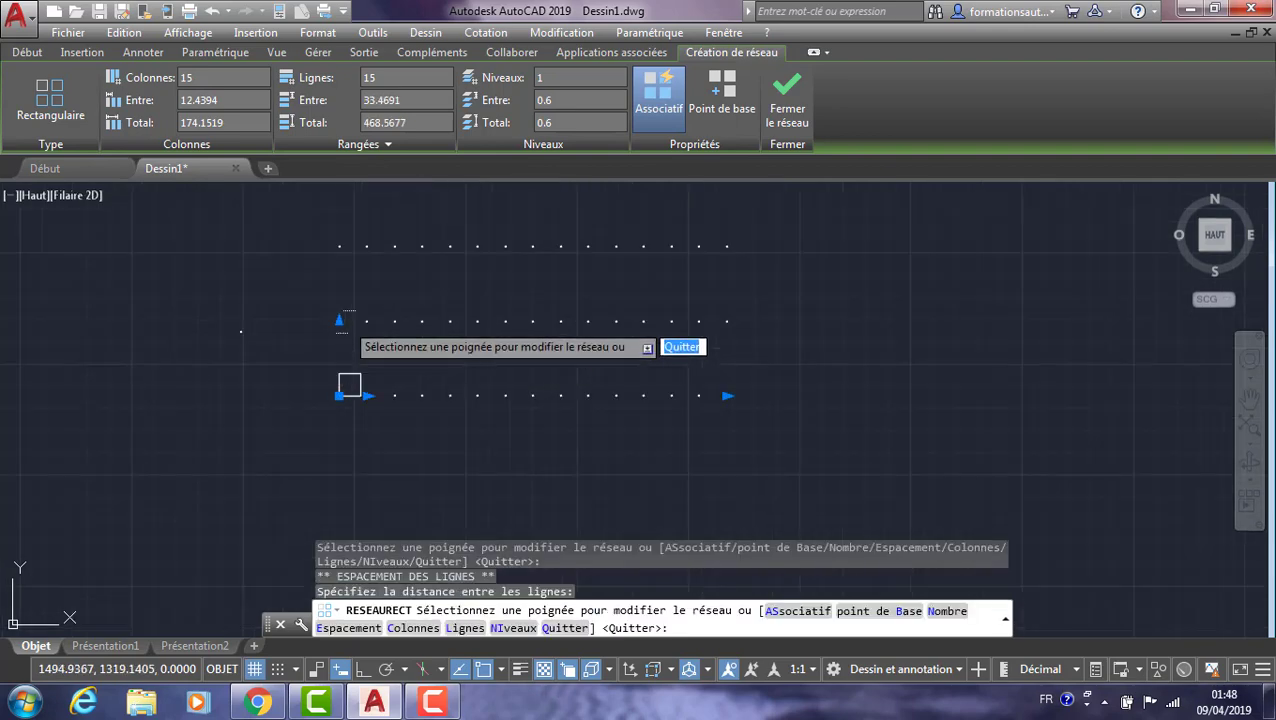
pyautogui.scroll(2, 333, 330)
pyautogui.scroll(2, 342, 414)
pyautogui.press('Escape')
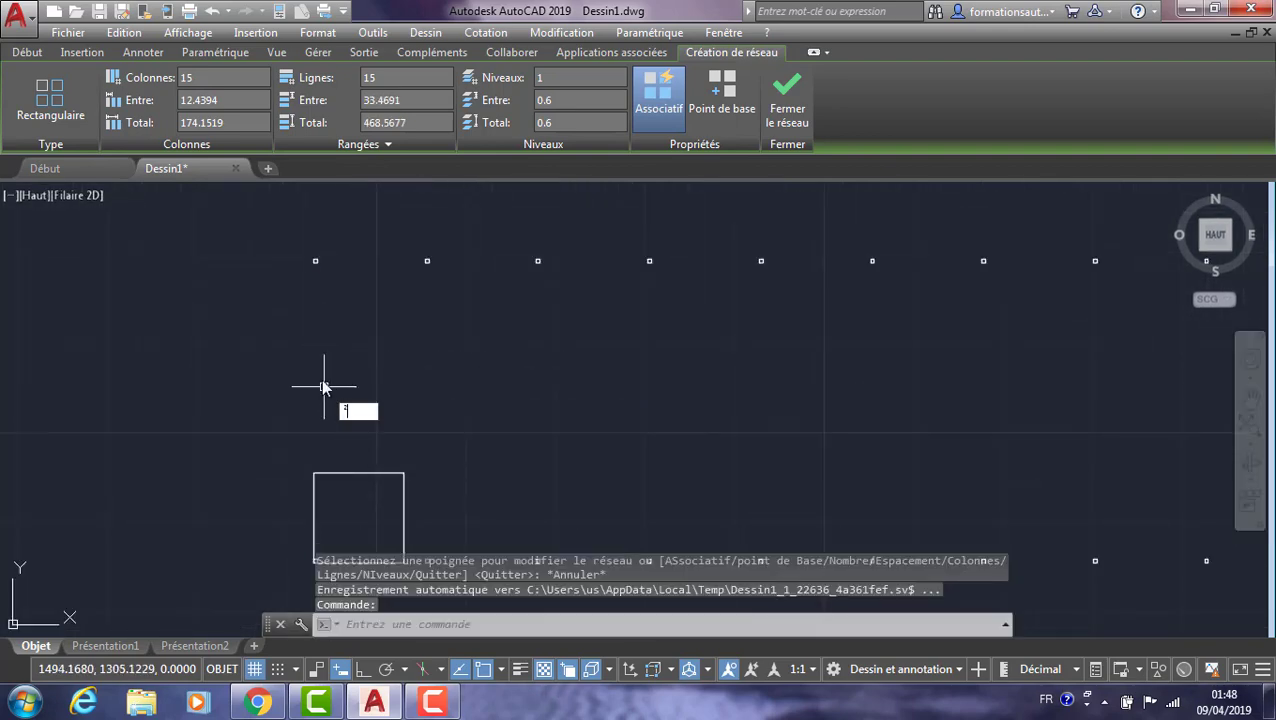
pyautogui.press('Escape')
pyautogui.scroll(-2, 330, 360)
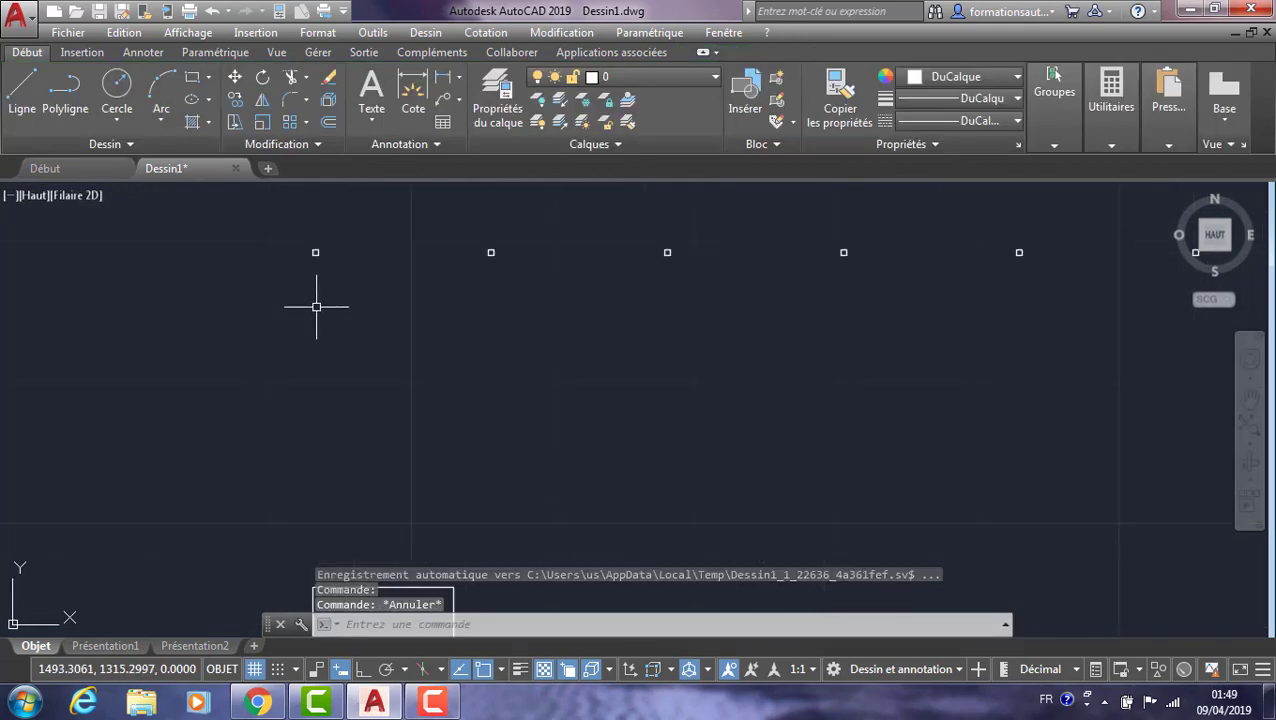
# Step: Select the rectangular array with a crossing window
pyautogui.scroll(-2, 322, 323)
pyautogui.scroll(4, 336, 293)
pyautogui.click(355, 308)
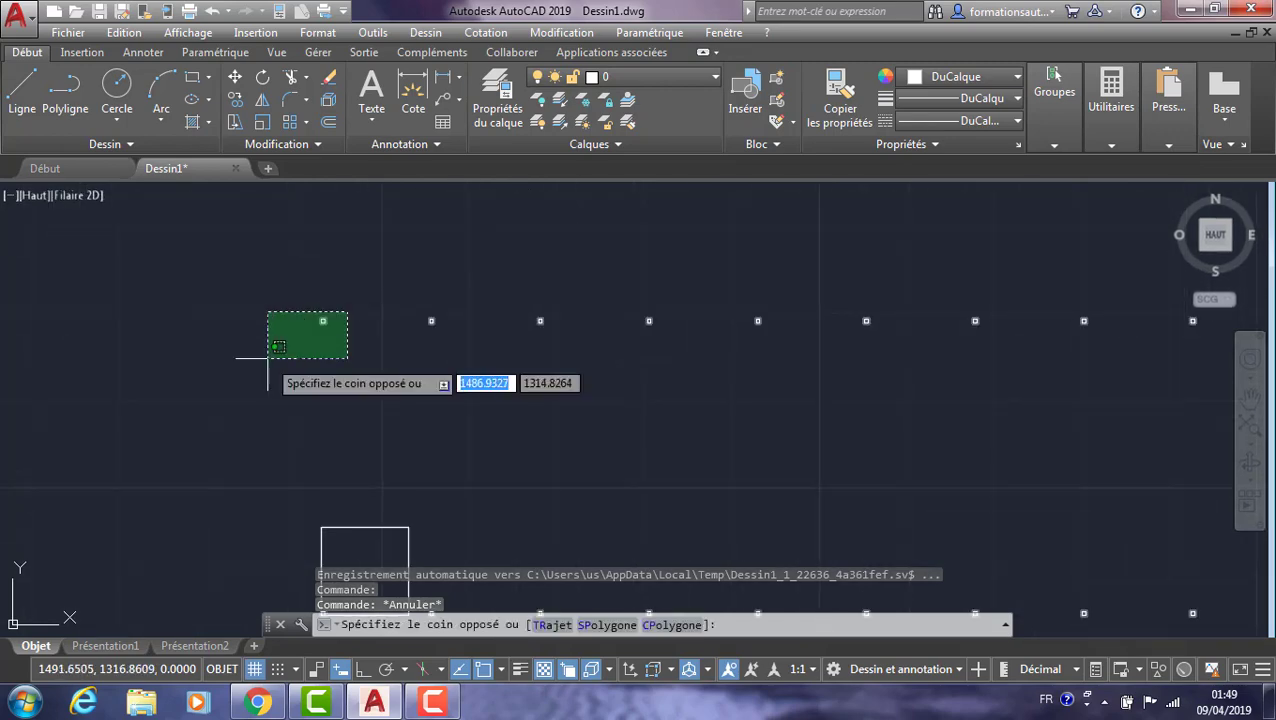
pyautogui.click(265, 356)
# Step: Change the array's column count to 10 with the column grip, keeping 15 rows, then deselect
pyautogui.scroll(-1, 207, 185)
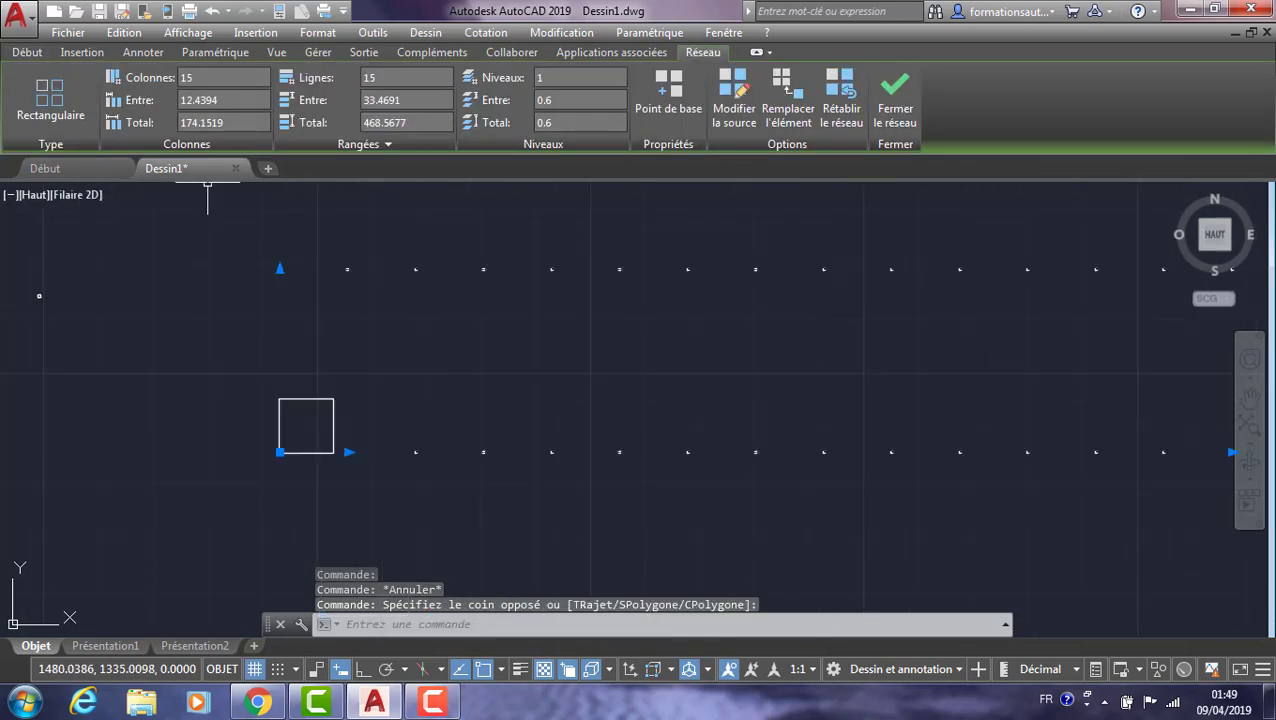
pyautogui.scroll(-3, 504, 381)
pyautogui.scroll(-1, 655, 413)
pyautogui.scroll(4, 598, 399)
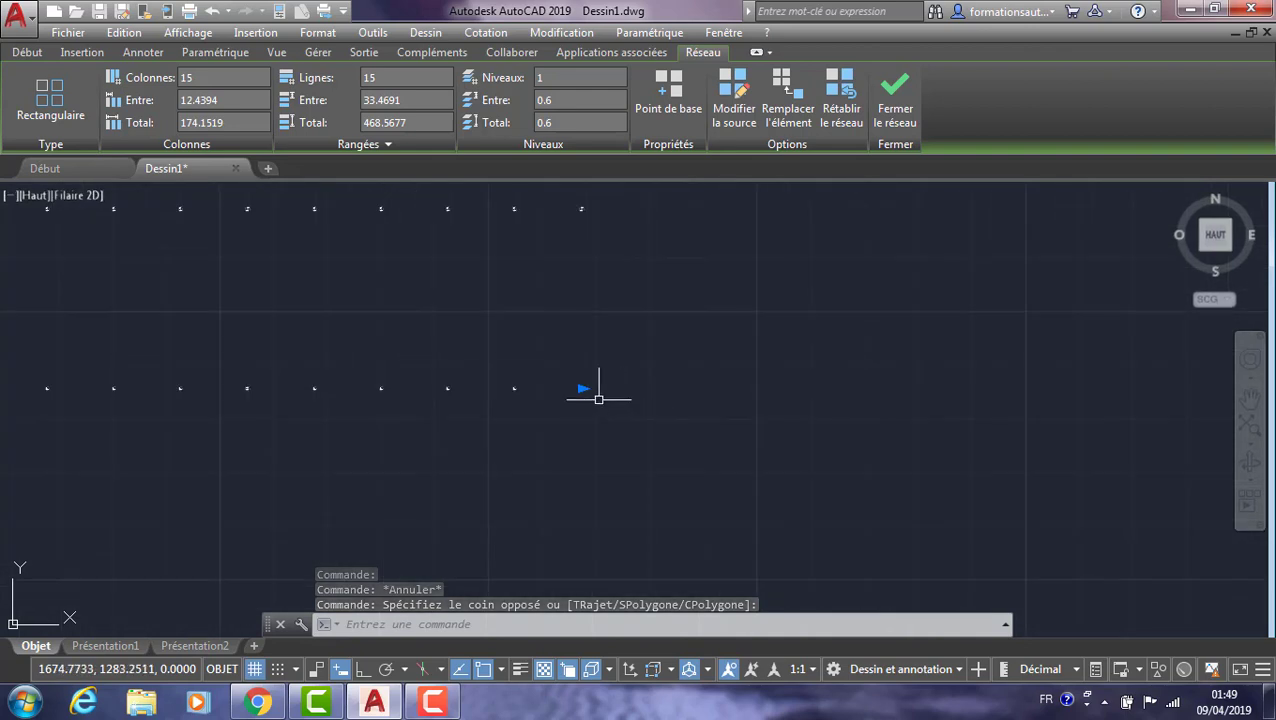
pyautogui.click(582, 388)
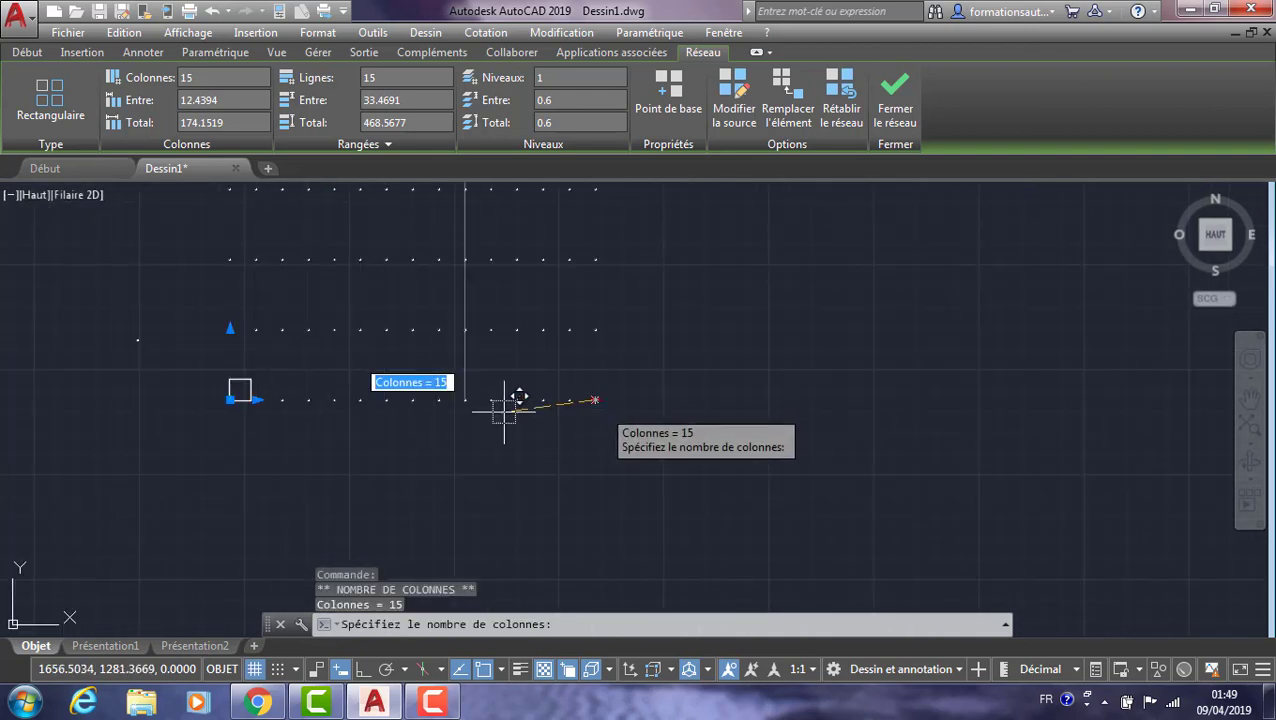
pyautogui.scroll(2, 500, 395)
pyautogui.scroll(1, 251, 410)
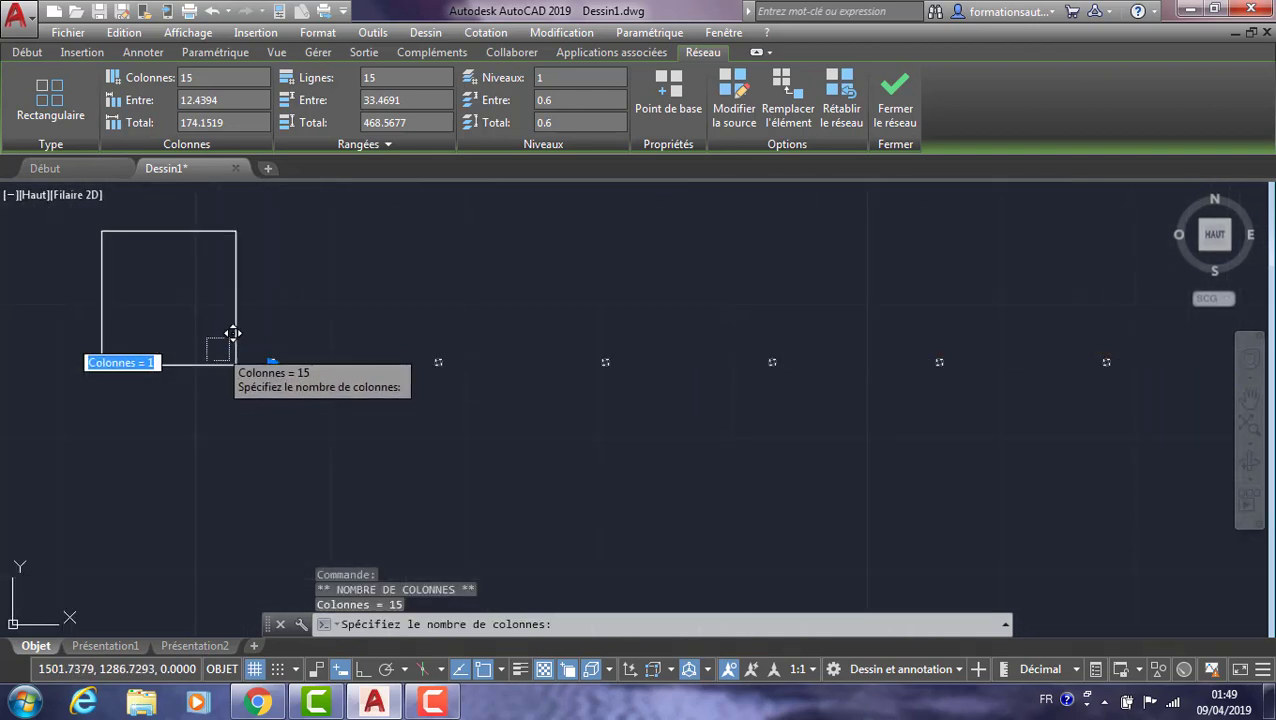
pyautogui.click(224, 363)
pyautogui.scroll(-4, 327, 407)
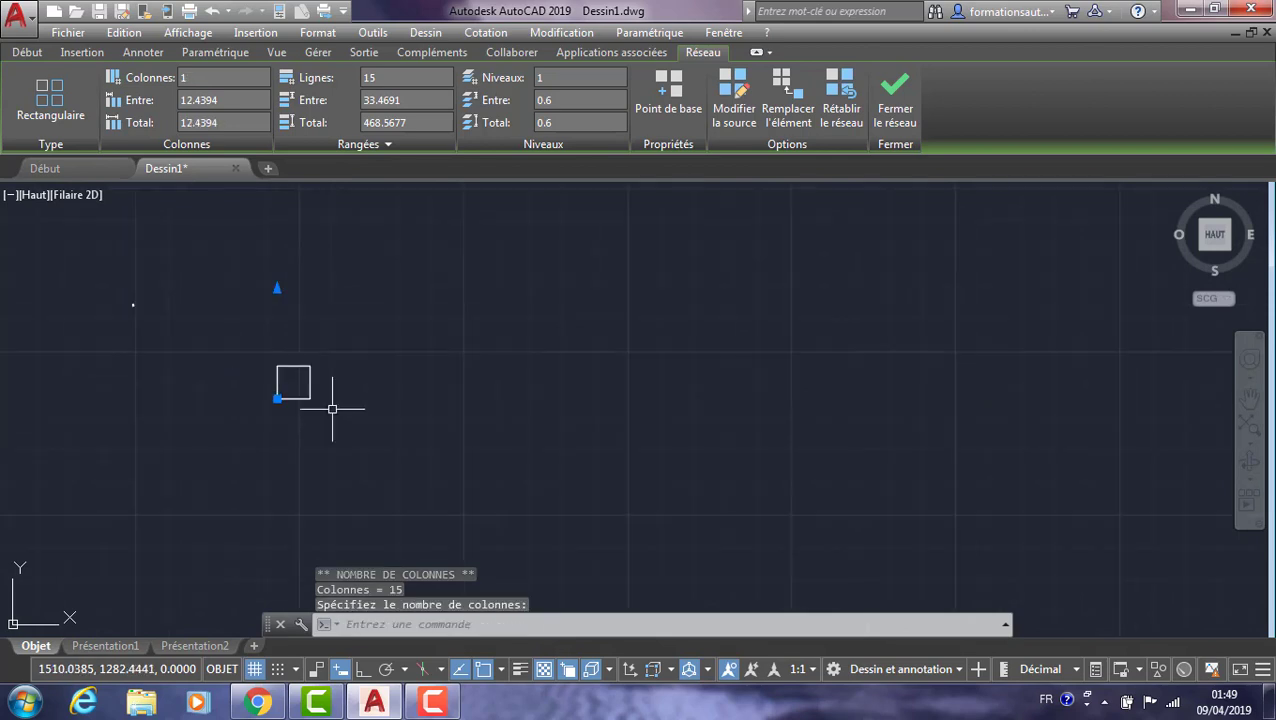
pyautogui.scroll(-2, 332, 408)
pyautogui.scroll(2, 313, 329)
pyautogui.scroll(2, 299, 400)
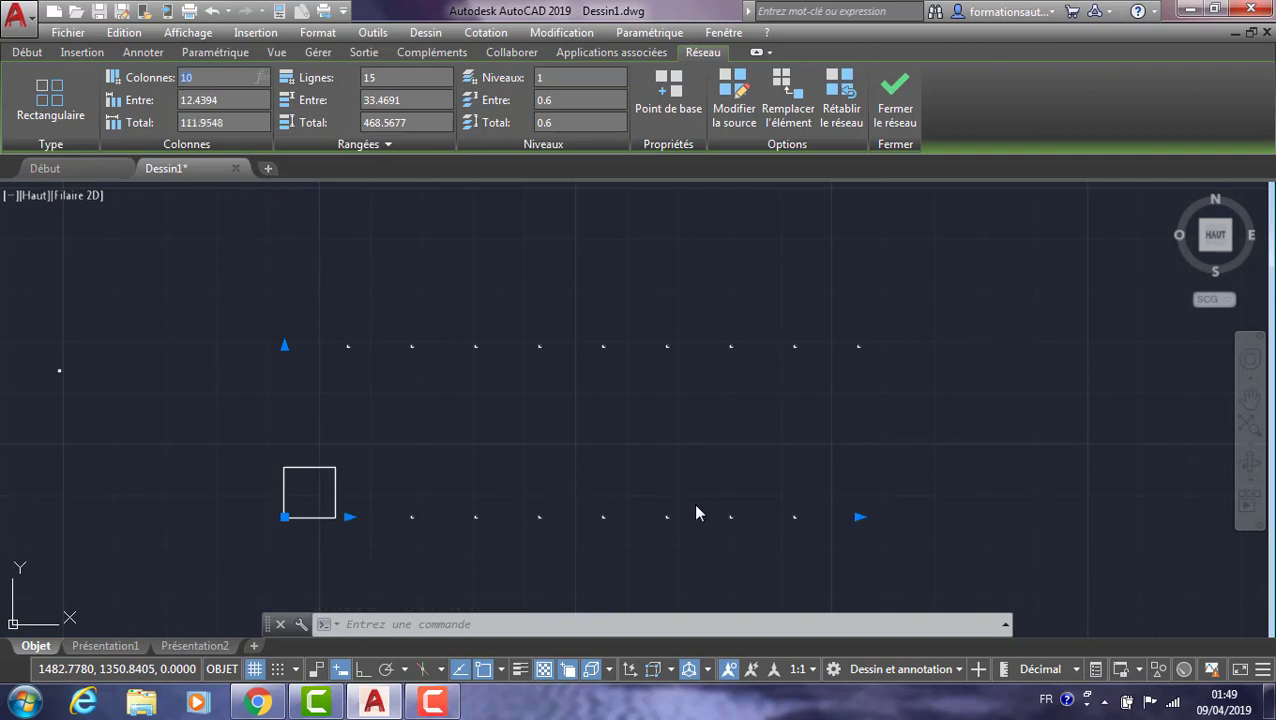
pyautogui.press('Escape')
# Step: Undo three times to restore the large square with four small squares along its base
pyautogui.scroll(3, 321, 520)
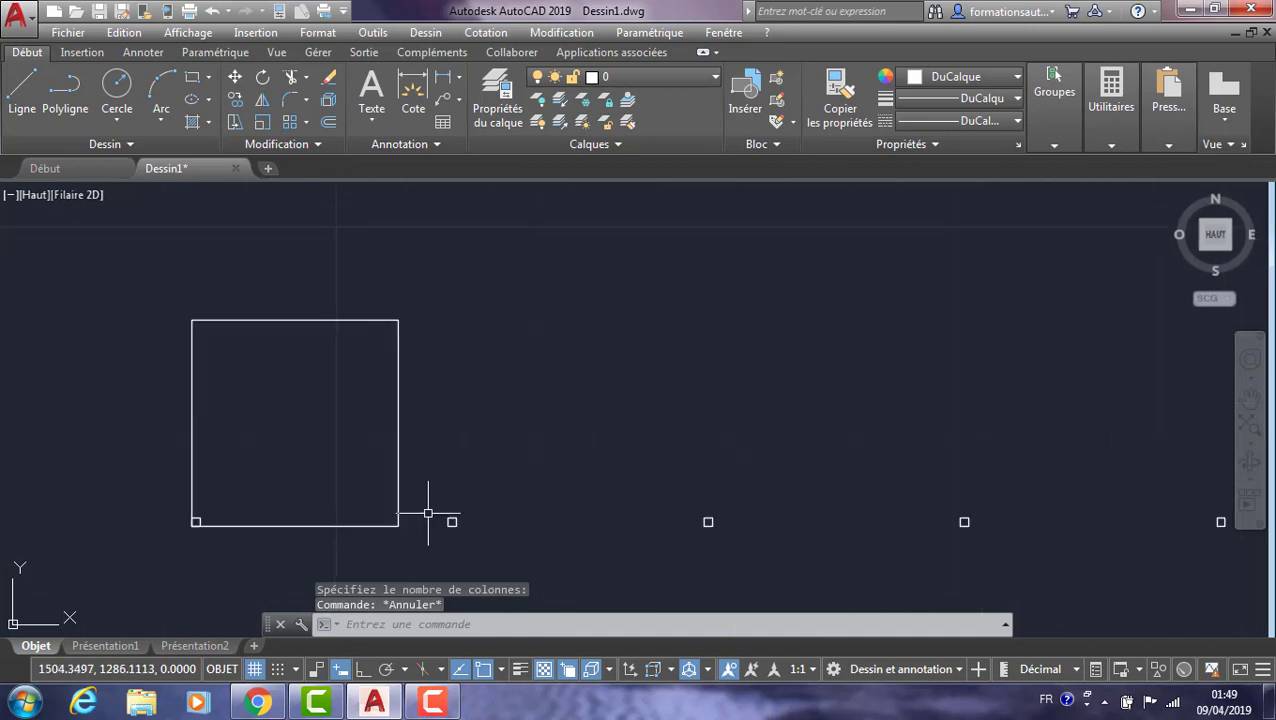
pyautogui.scroll(-4, 442, 513)
pyautogui.scroll(-3, 442, 505)
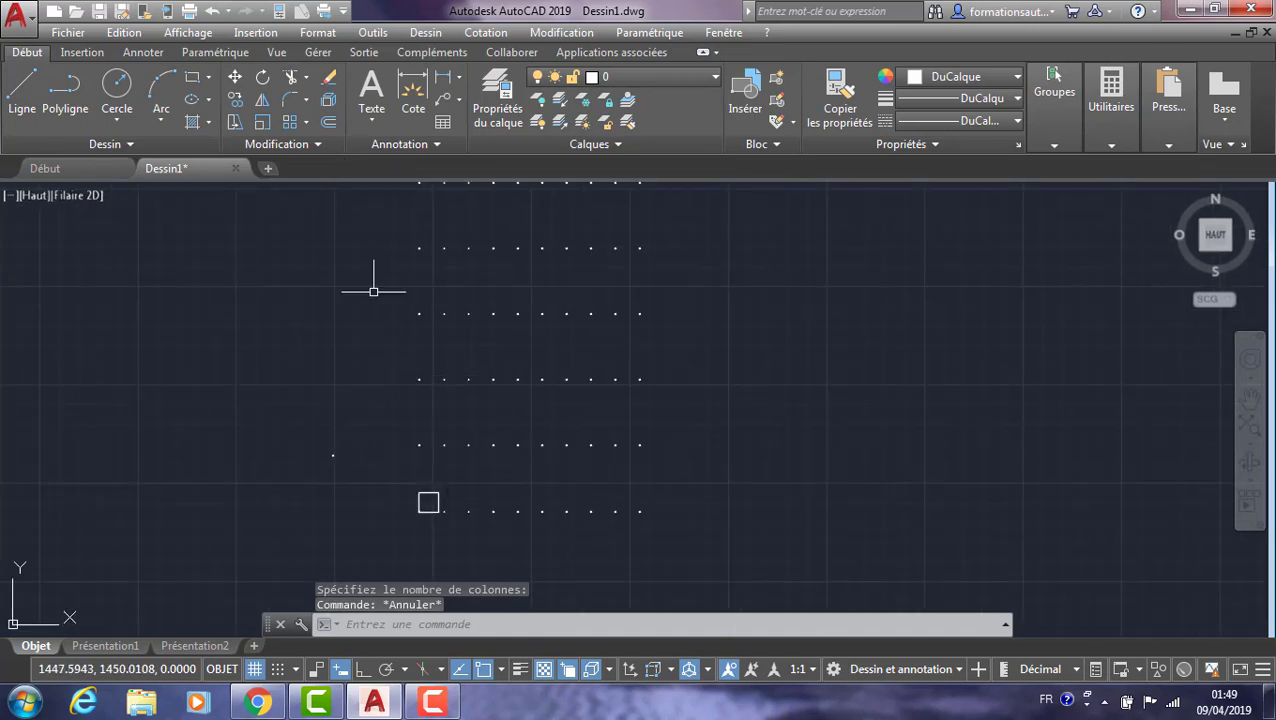
pyautogui.scroll(5, 393, 484)
pyautogui.scroll(4, 356, 379)
pyautogui.scroll(-2, 370, 420)
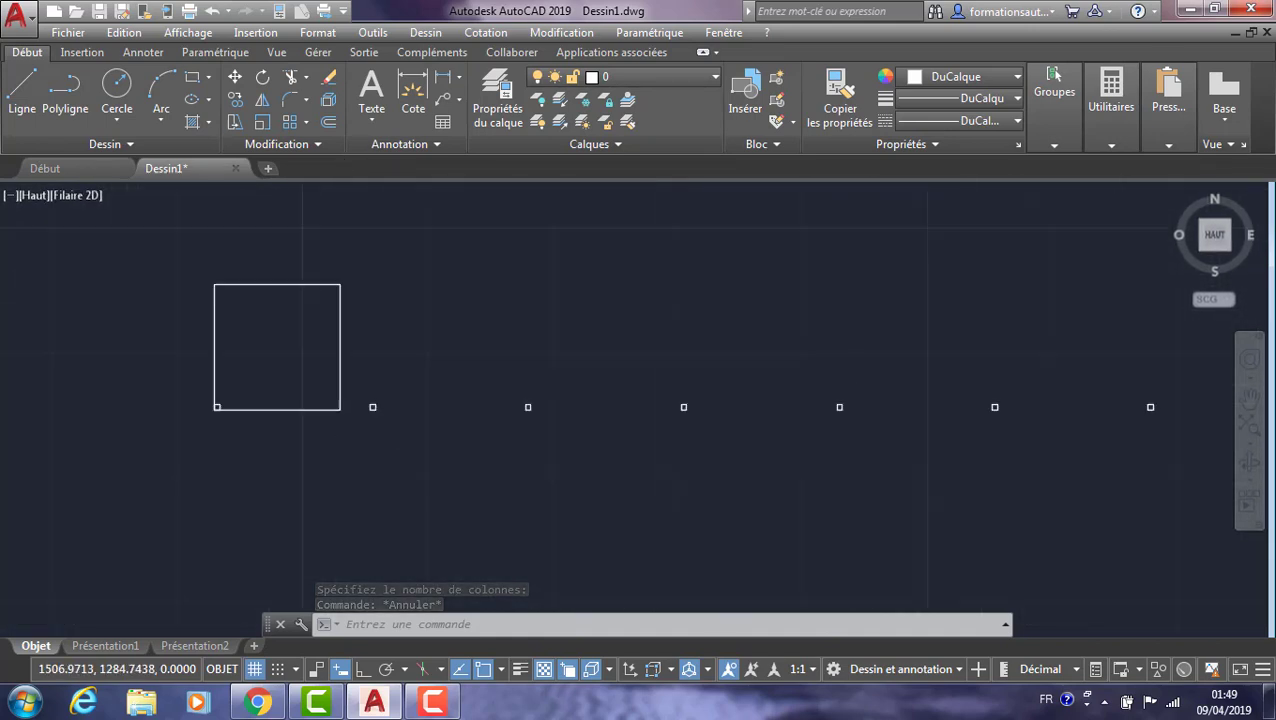
pyautogui.scroll(-2, 376, 445)
pyautogui.click(214, 12)
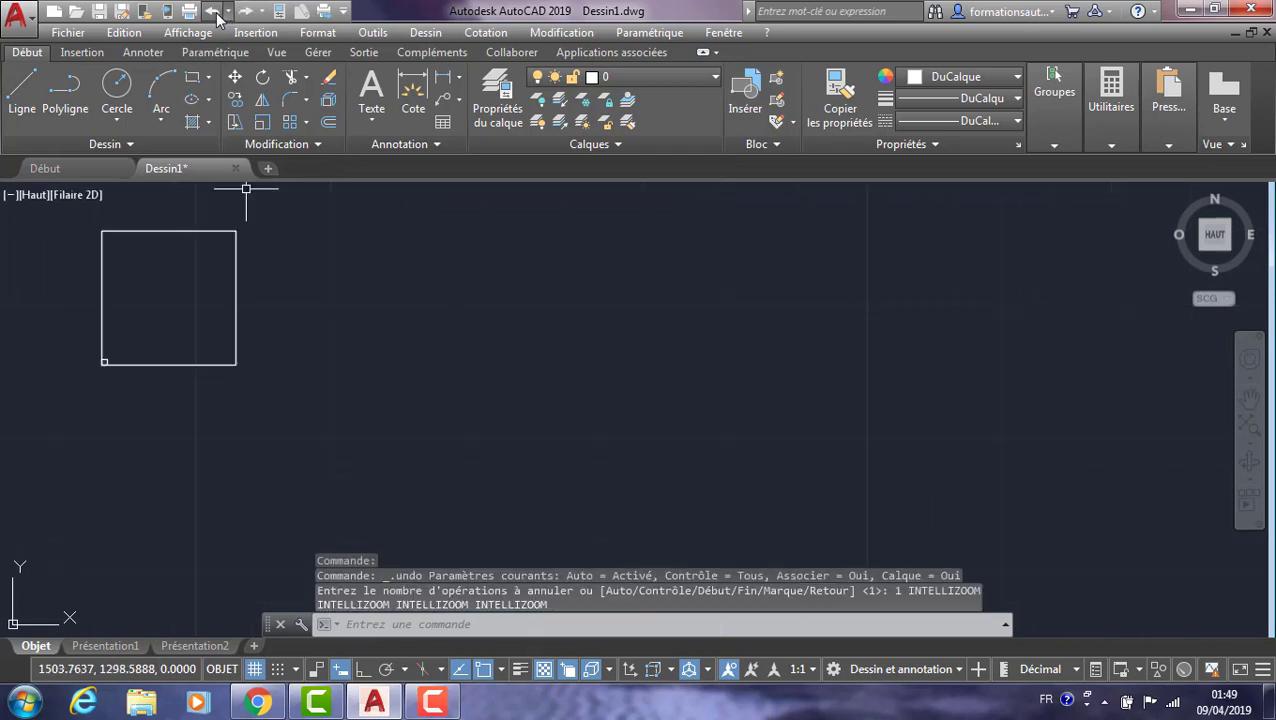
pyautogui.click(214, 12)
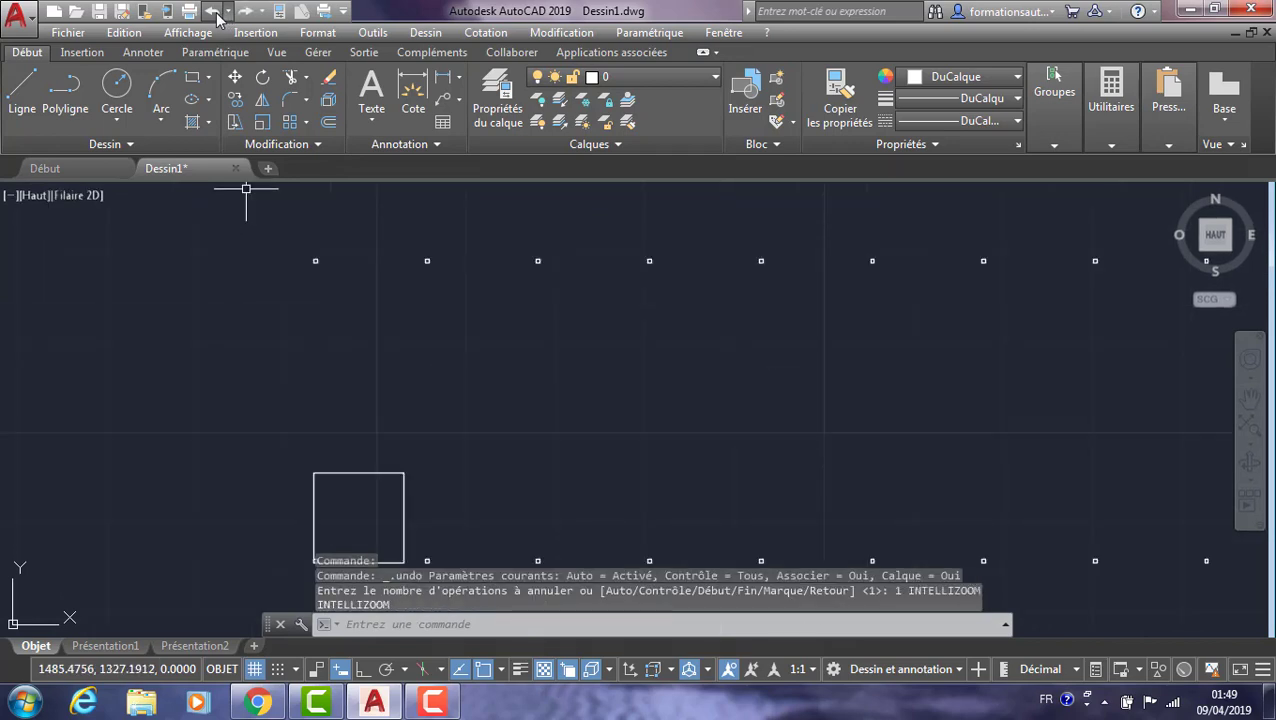
pyautogui.click(214, 12)
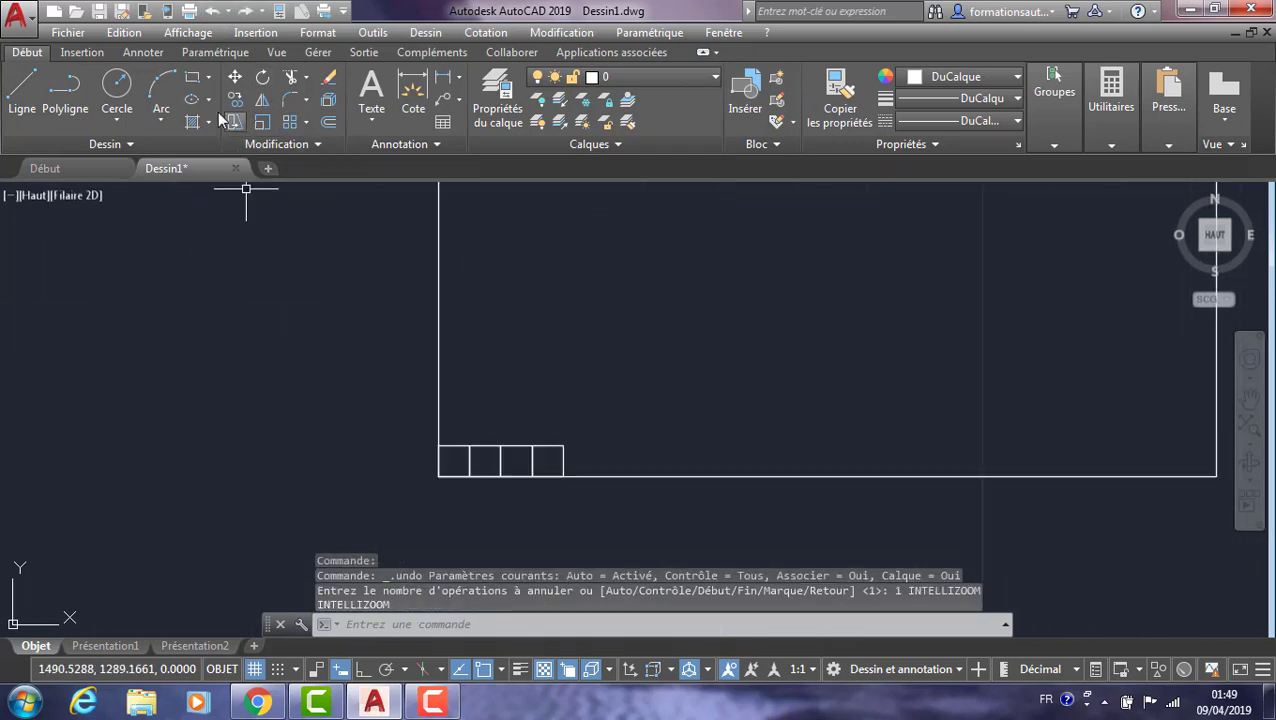
pyautogui.click(304, 124)
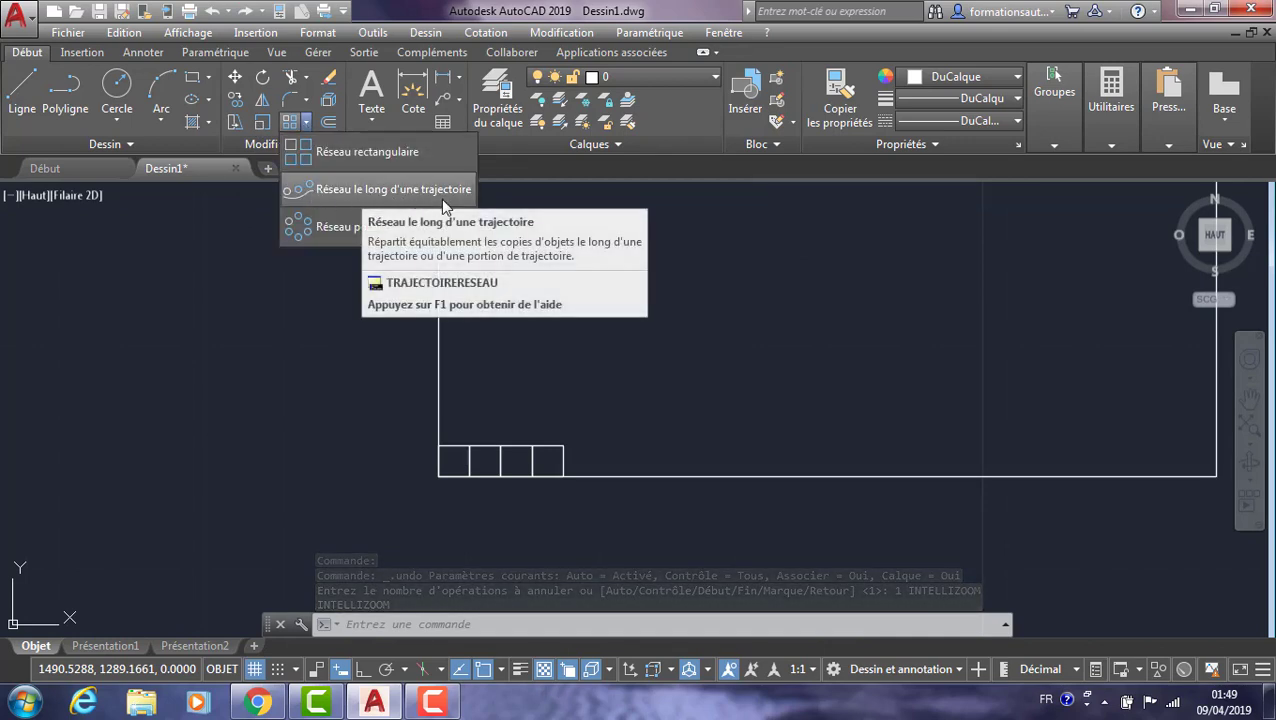
# Step: Draw a four-point wave-shaped spline beside the small squares
pyautogui.click(77, 117)
pyautogui.click(104, 144)
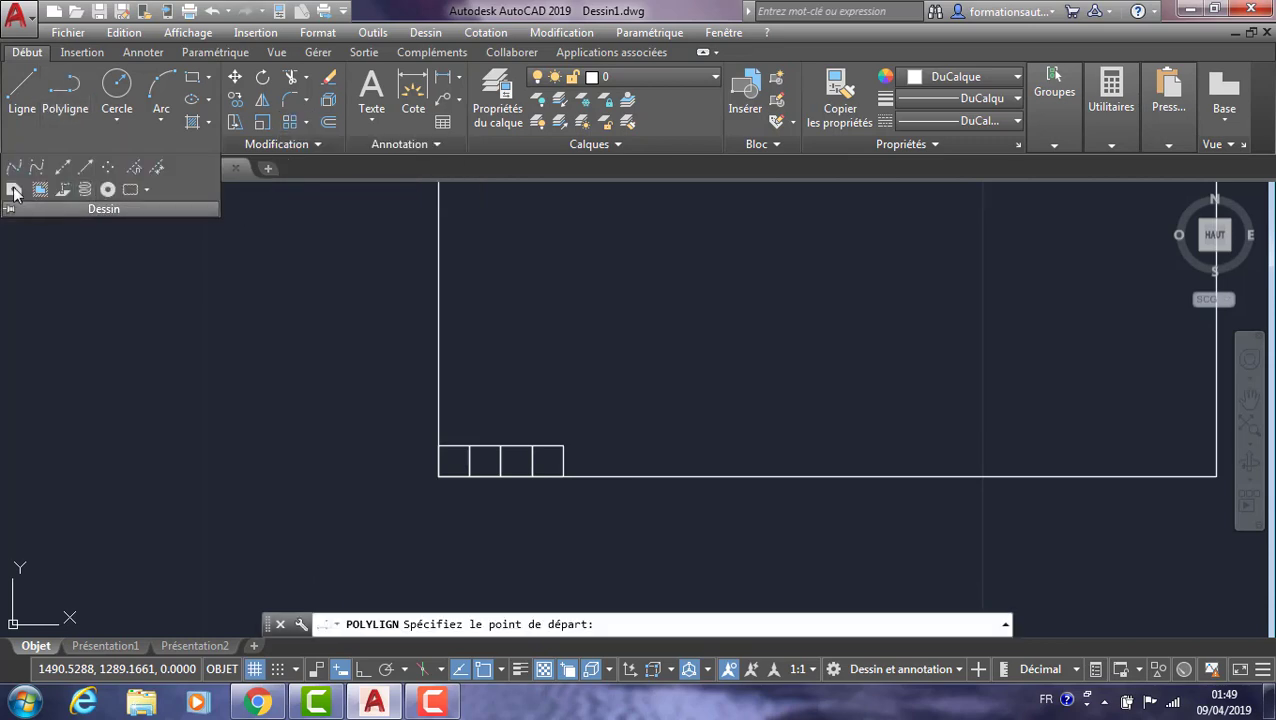
pyautogui.click(22, 172)
pyautogui.scroll(-5, 188, 295)
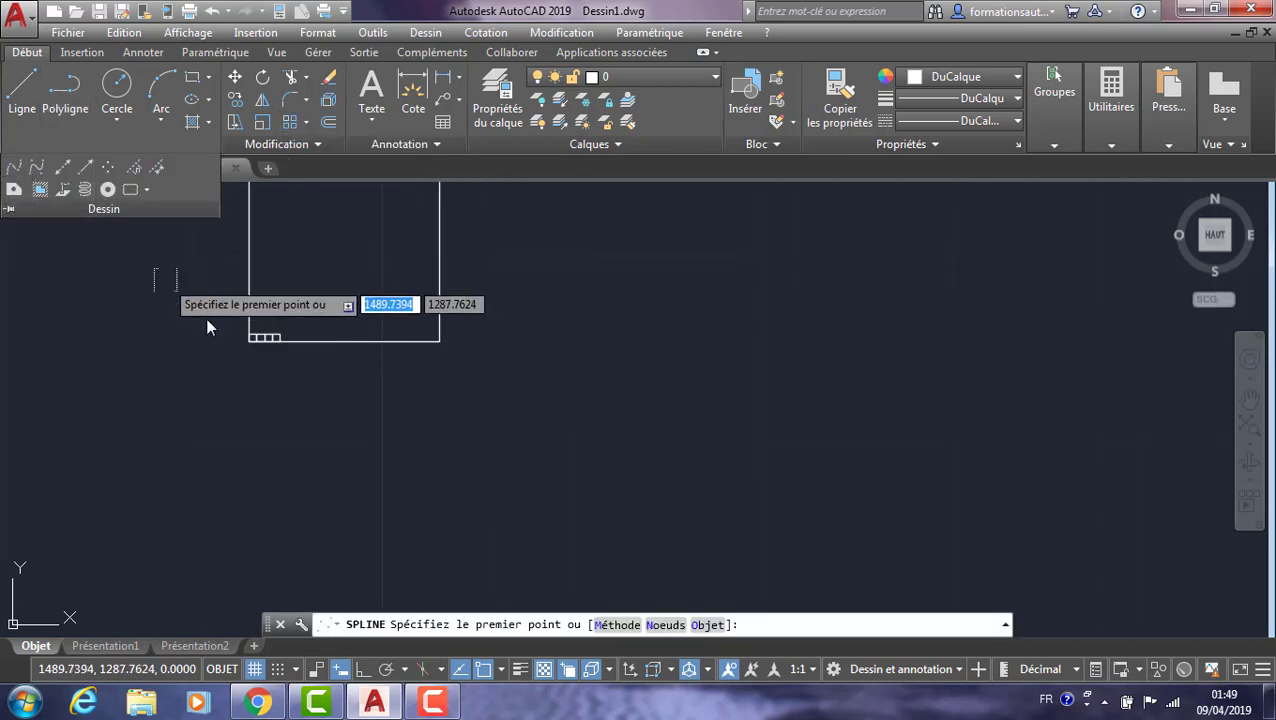
pyautogui.scroll(-5, 210, 300)
pyautogui.click(365, 470)
pyautogui.click(432, 403)
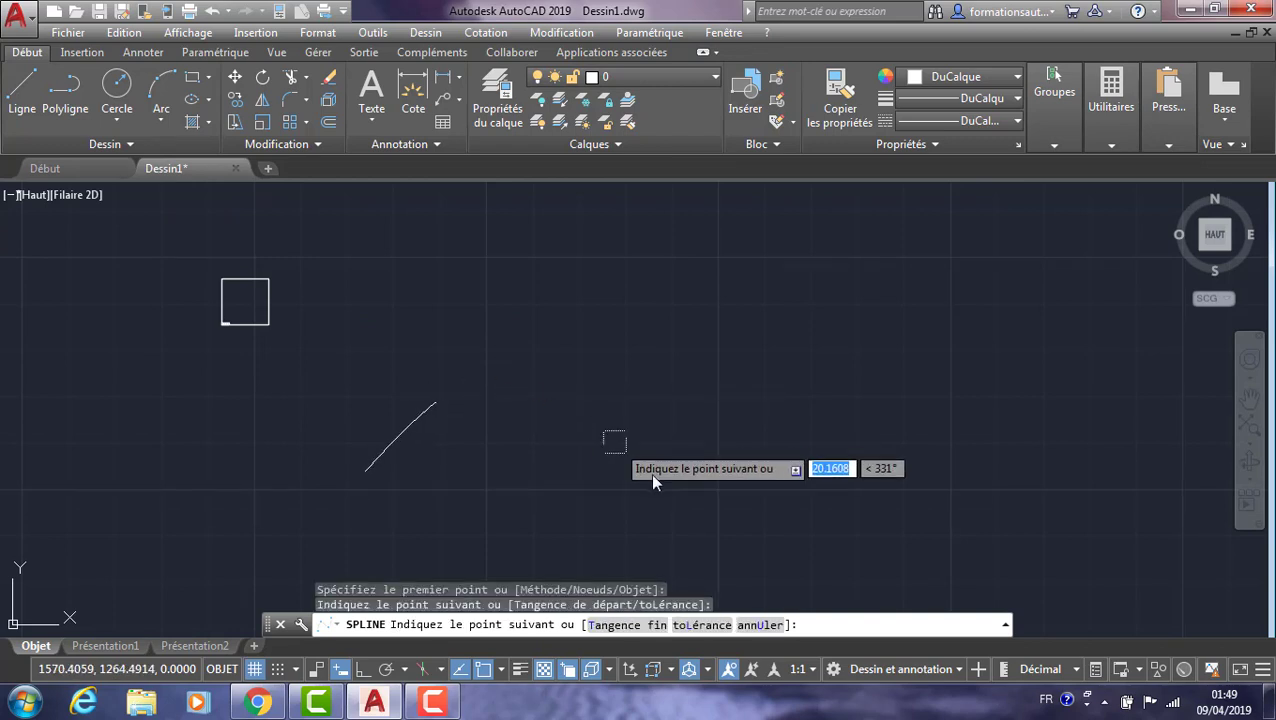
pyautogui.click(655, 472)
pyautogui.click(810, 380)
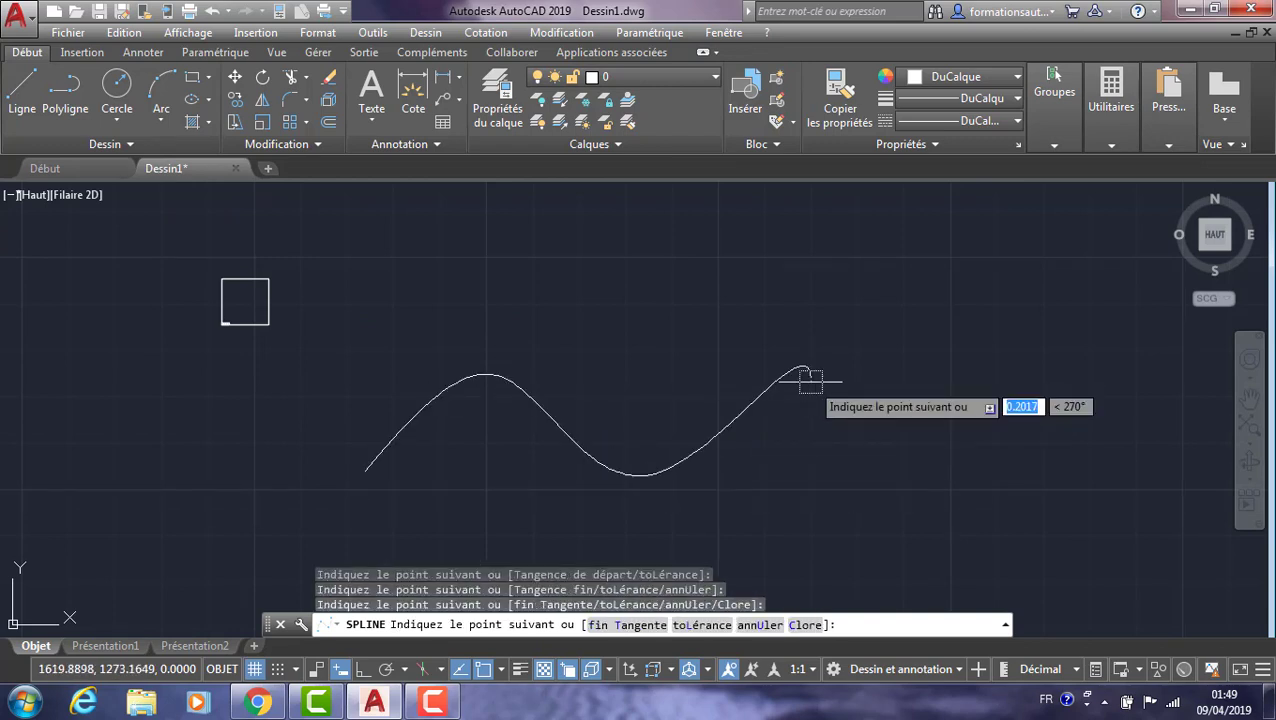
pyautogui.press('Return')
pyautogui.scroll(-5, 425, 330)
pyautogui.scroll(7, 404, 360)
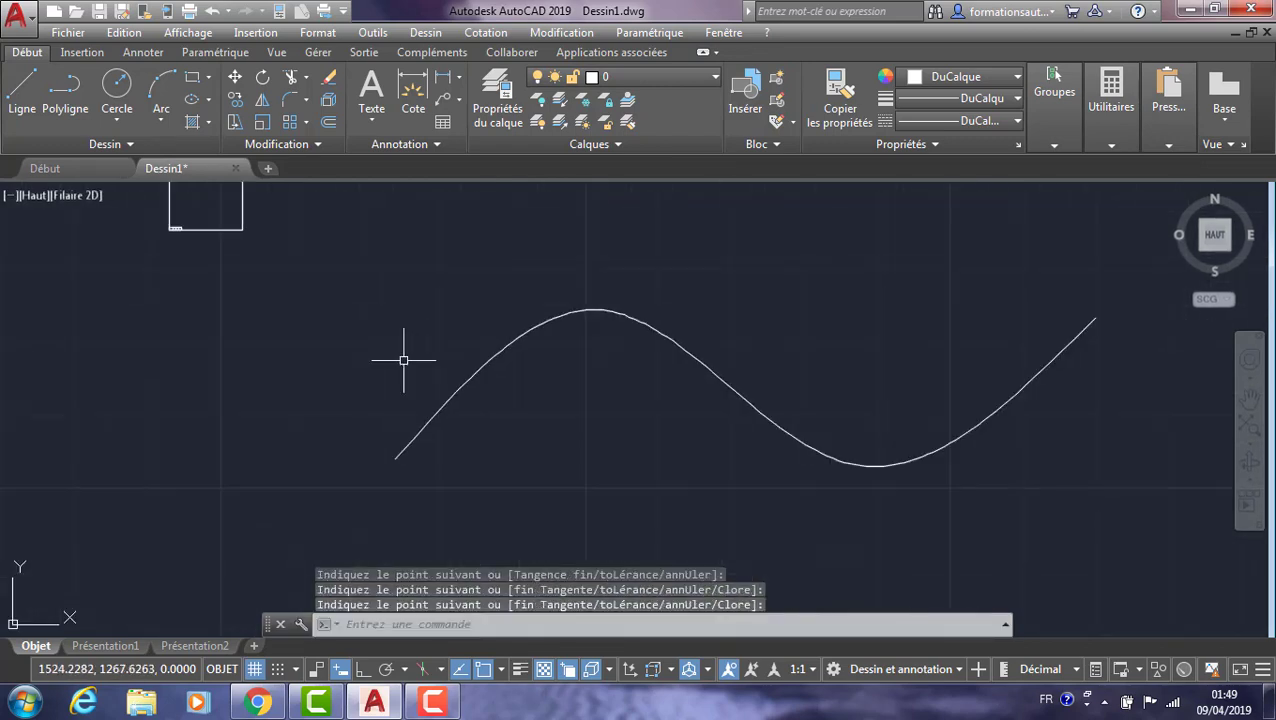
# Step: Copy the small square onto the spline's starting point
pyautogui.scroll(-4, 388, 447)
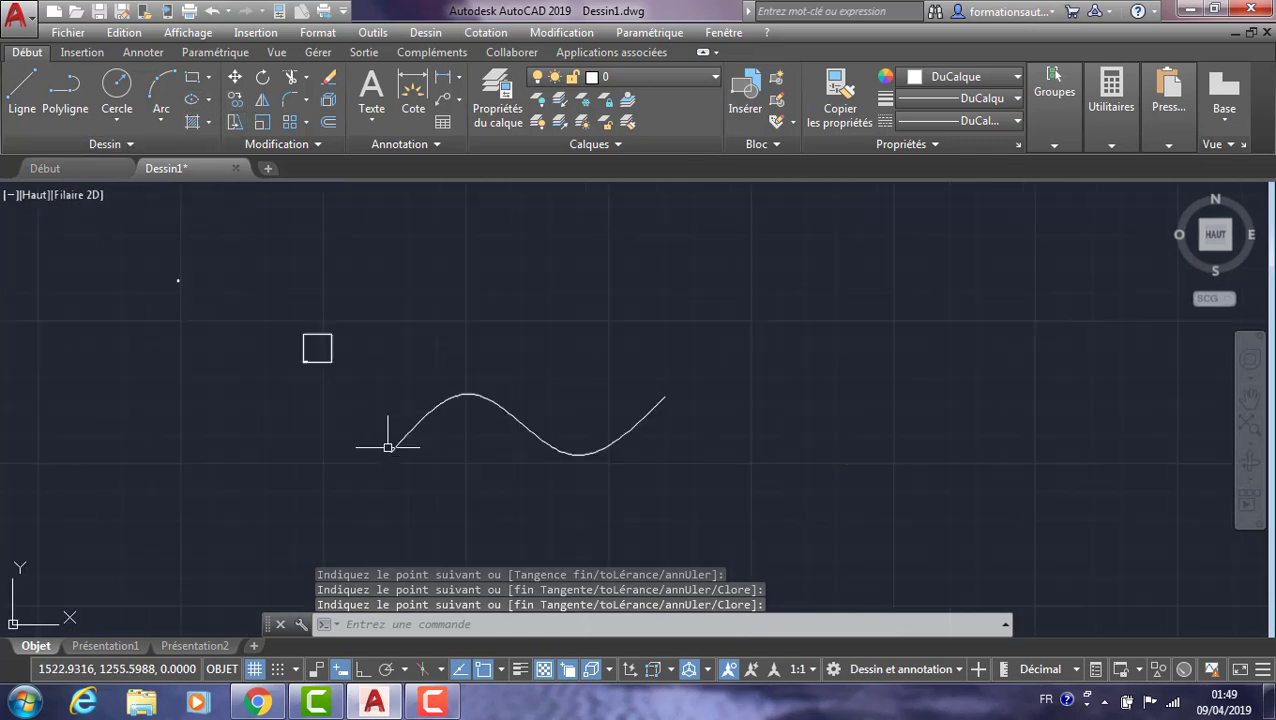
pyautogui.click(354, 344)
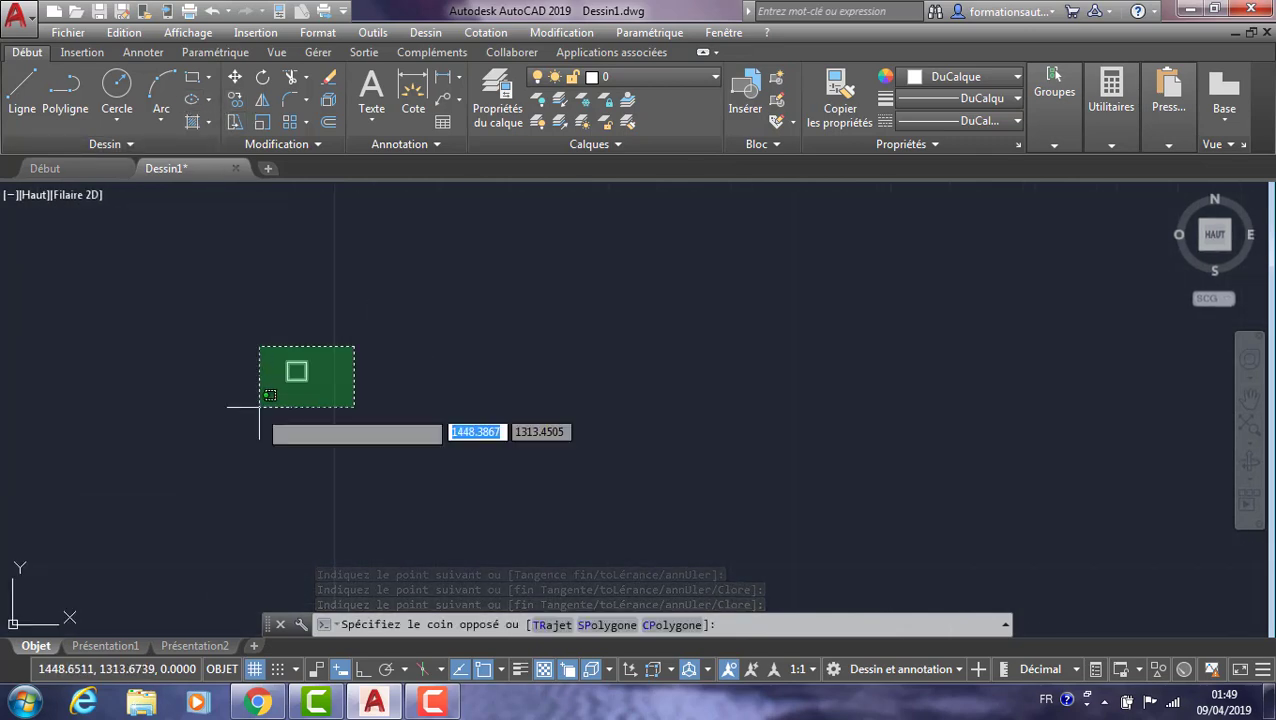
pyautogui.click(245, 405)
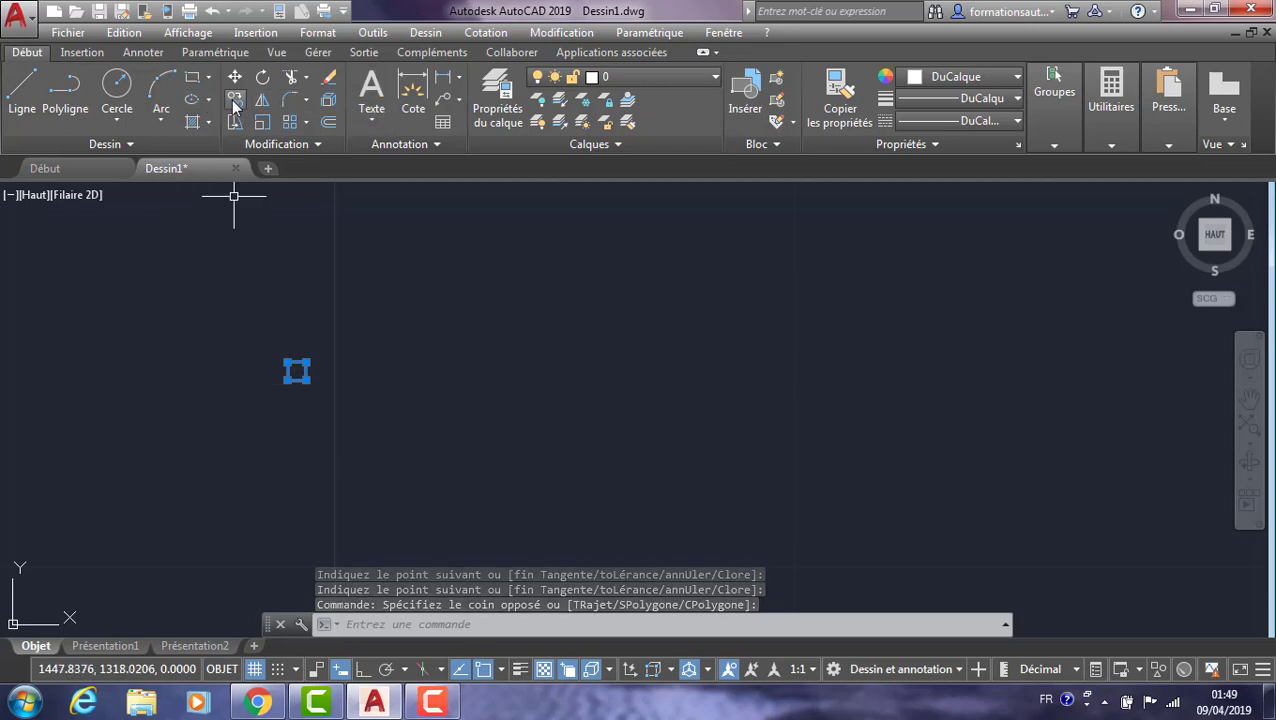
pyautogui.click(234, 99)
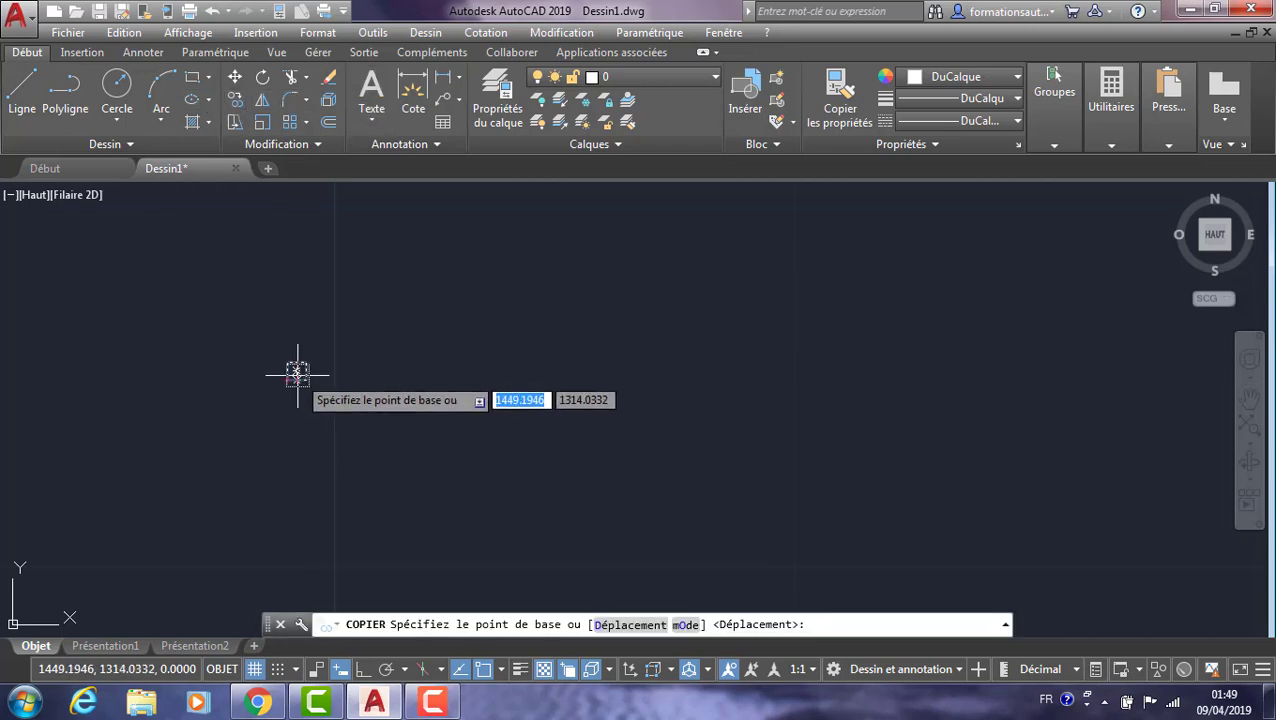
pyautogui.click(296, 371)
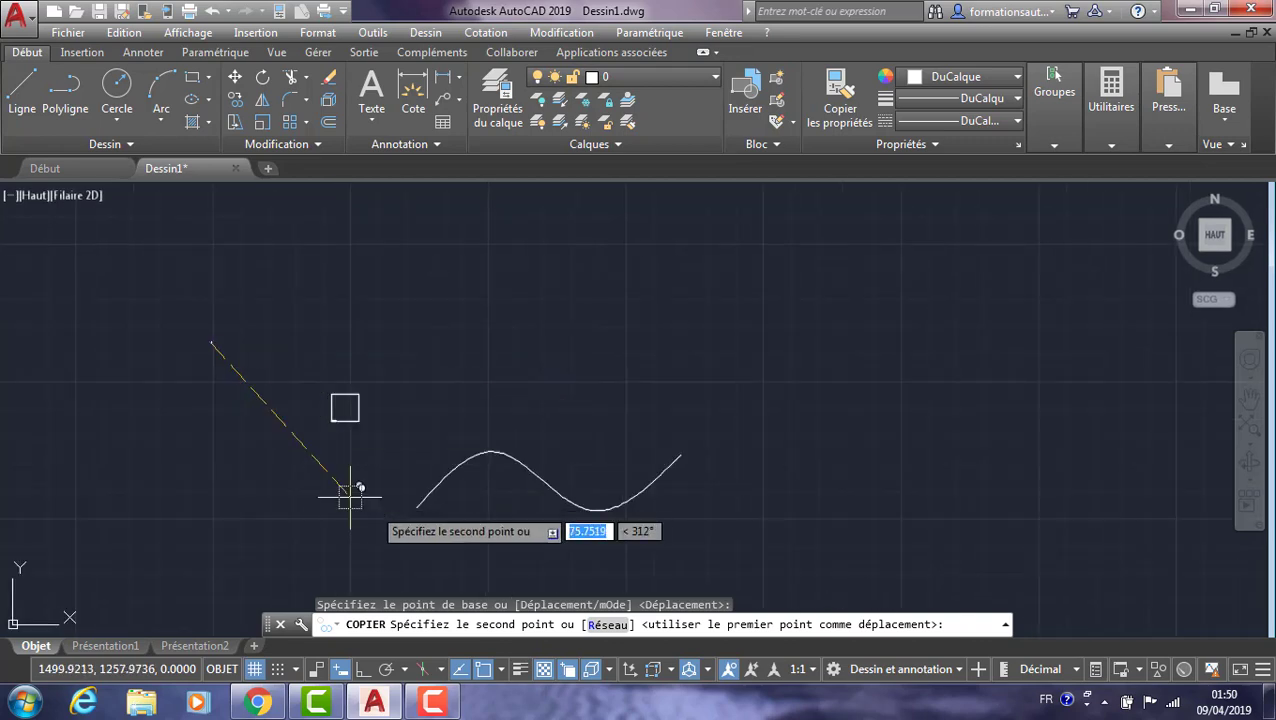
pyautogui.scroll(5, 435, 522)
pyautogui.click(366, 441)
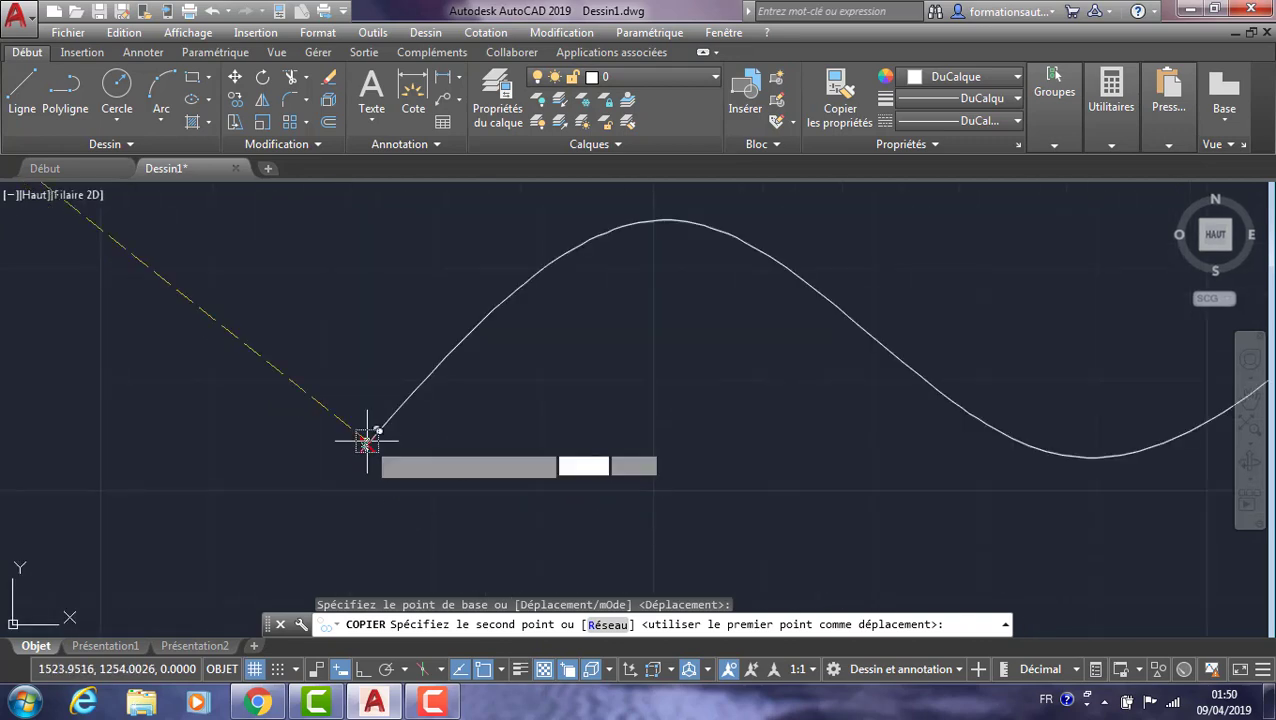
pyautogui.press('Return')
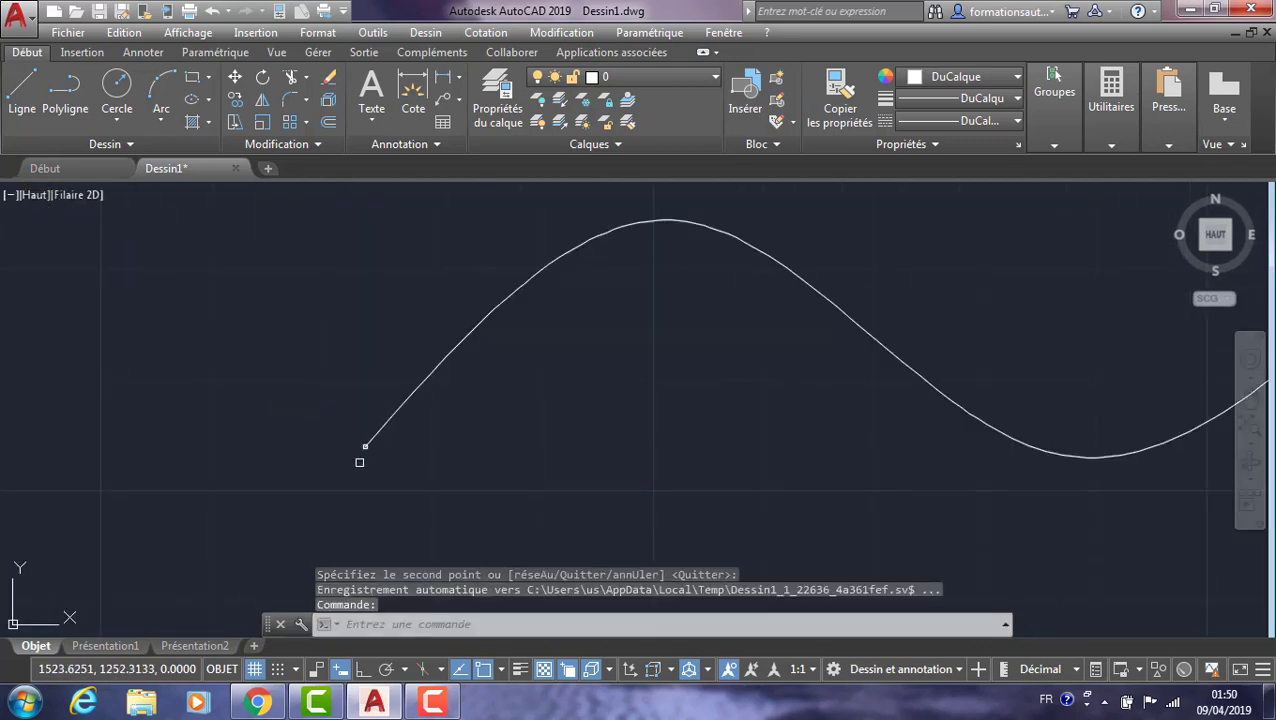
# Step: Check the square at the curve's endpoint, cancelling a trial selection and panning it into view
pyautogui.scroll(3, 366, 405)
pyautogui.scroll(-3, 322, 447)
pyautogui.scroll(2, 300, 465)
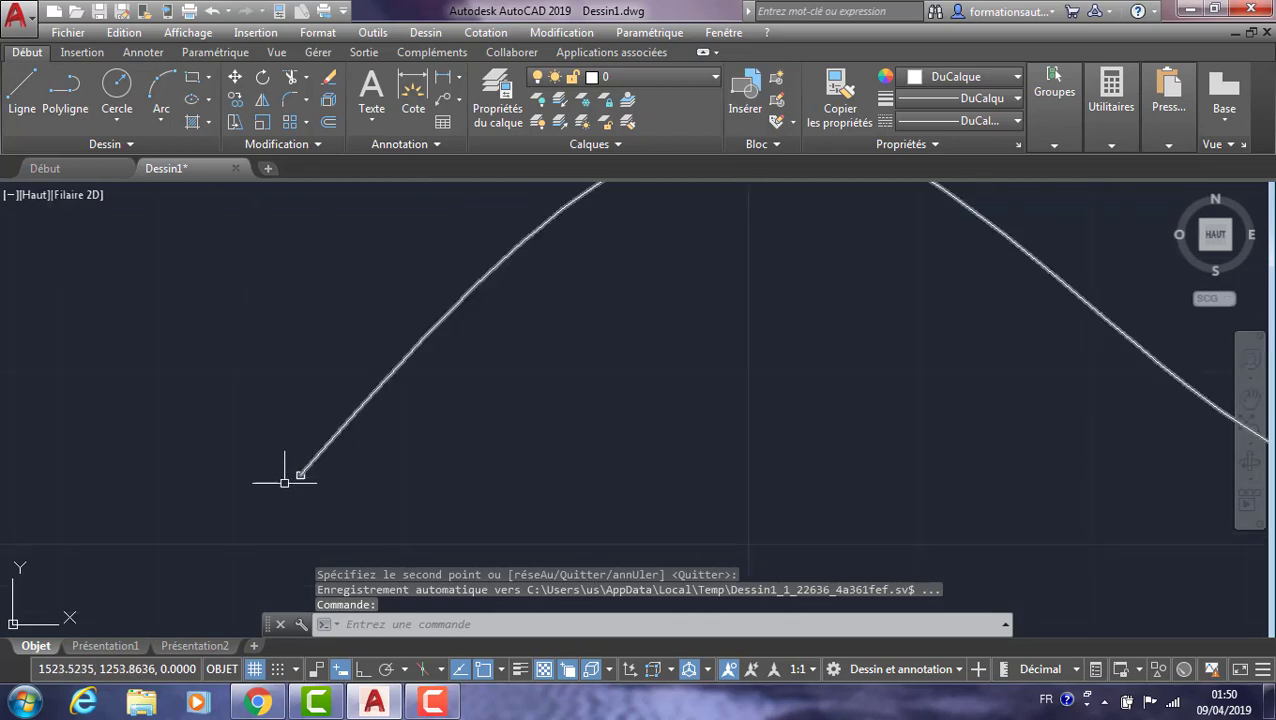
pyautogui.scroll(-3, 291, 497)
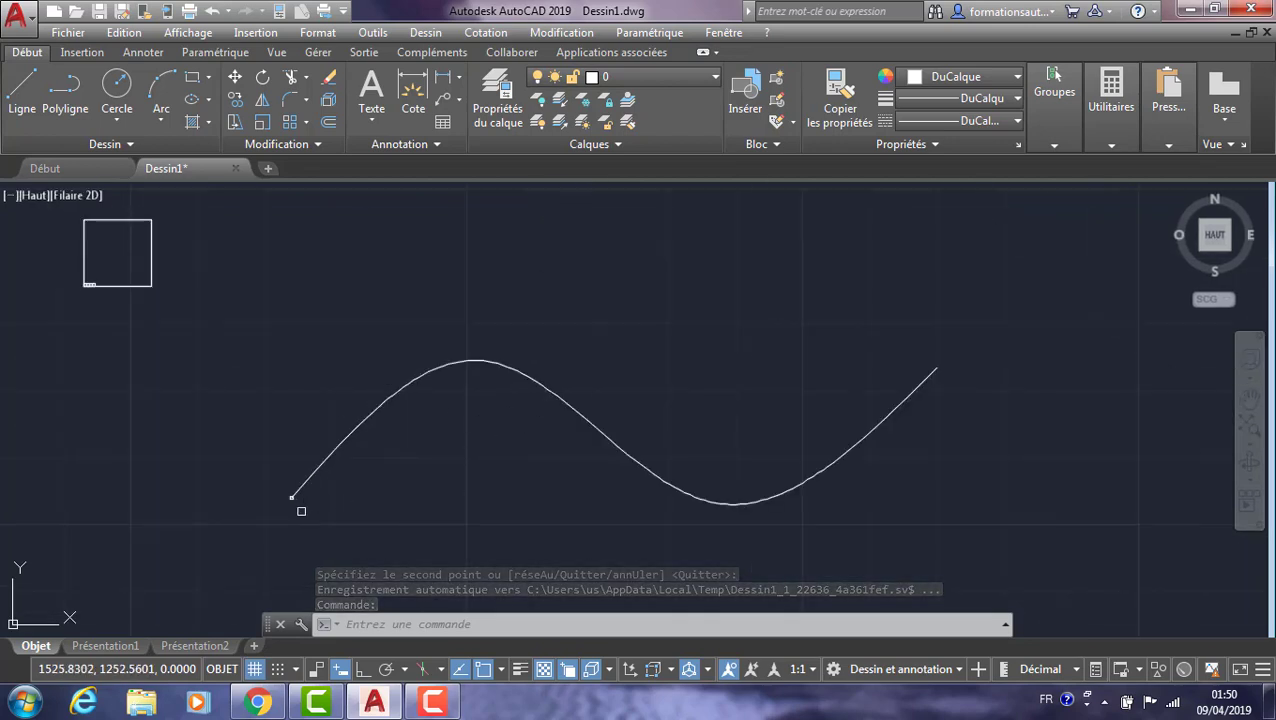
pyautogui.scroll(2, 301, 511)
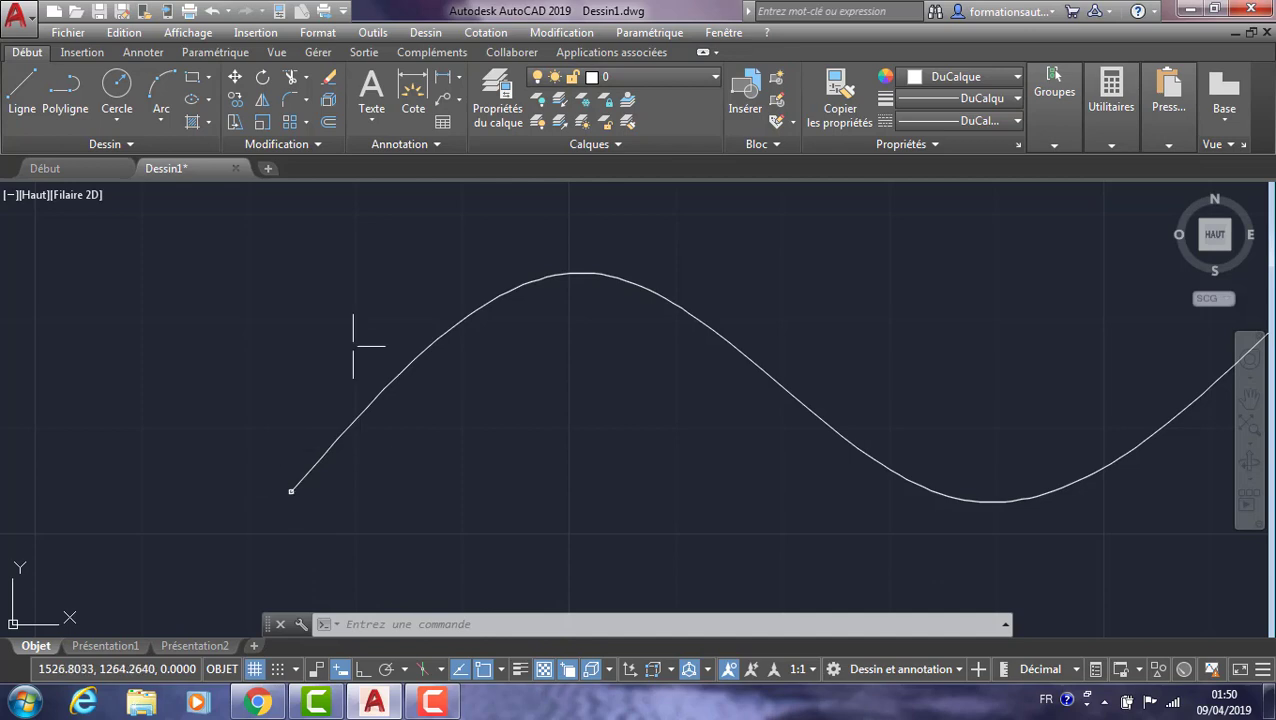
pyautogui.scroll(-4, 397, 408)
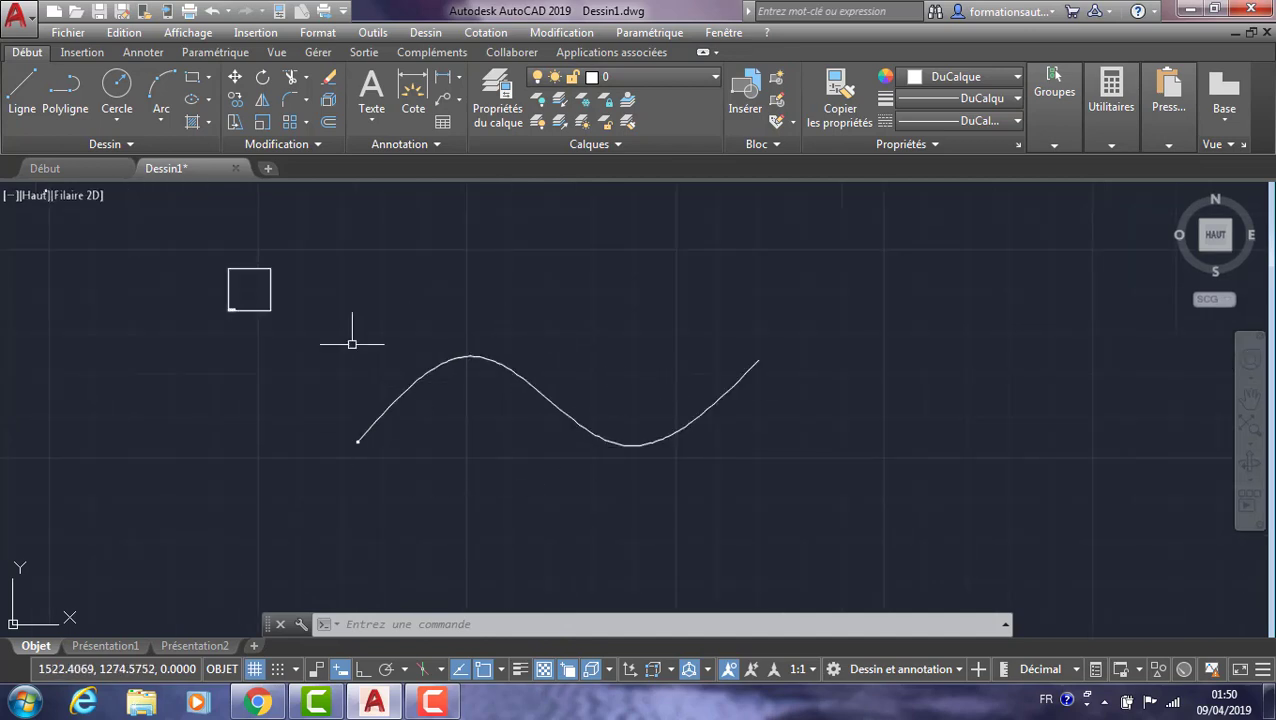
pyautogui.scroll(2, 507, 396)
pyautogui.scroll(2, 550, 421)
pyautogui.scroll(-2, 590, 420)
pyautogui.scroll(4, 301, 447)
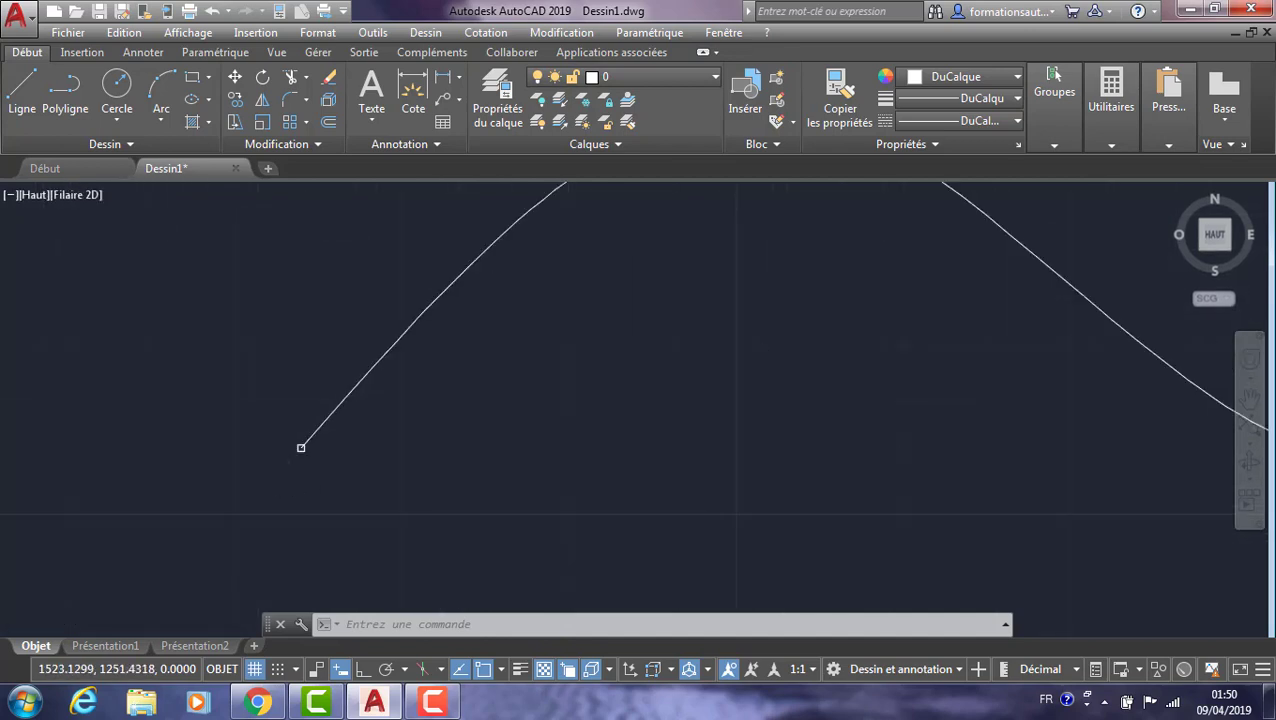
pyautogui.click(271, 490)
pyautogui.click(365, 368)
pyautogui.press('Escape')
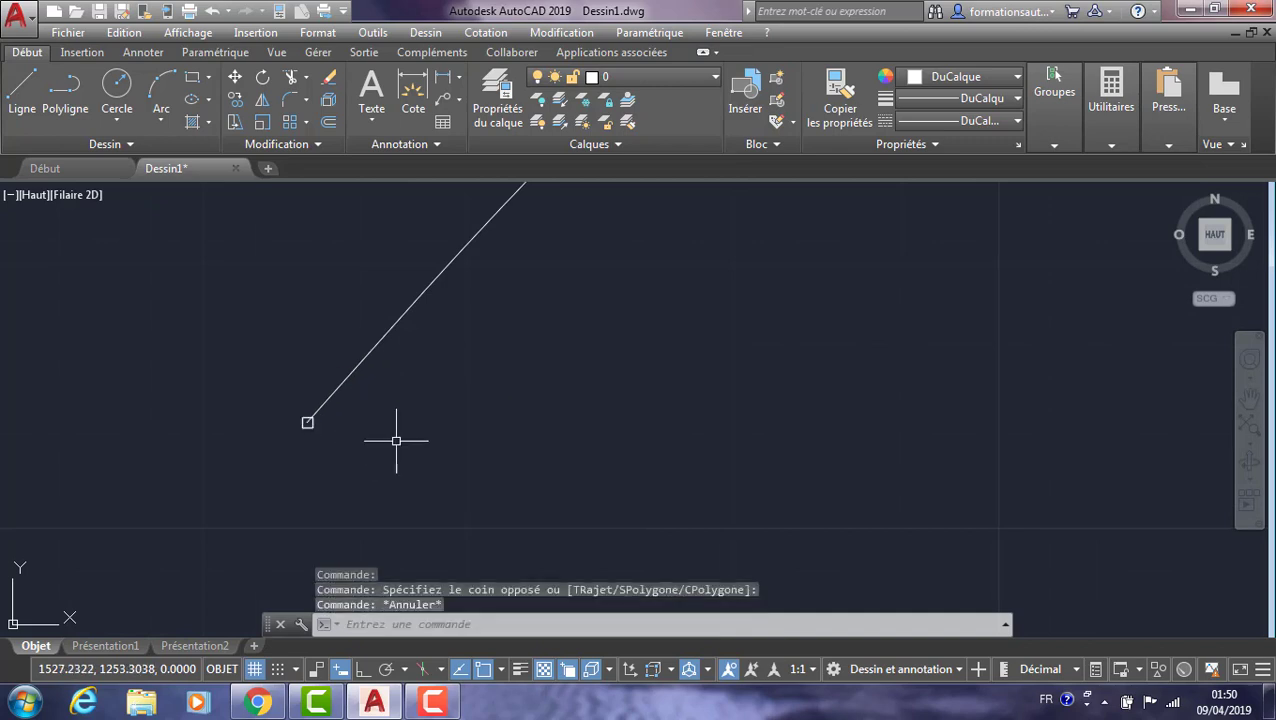
pyautogui.scroll(-5, 396, 440)
pyautogui.scroll(-1, 214, 300)
pyautogui.scroll(3, 343, 496)
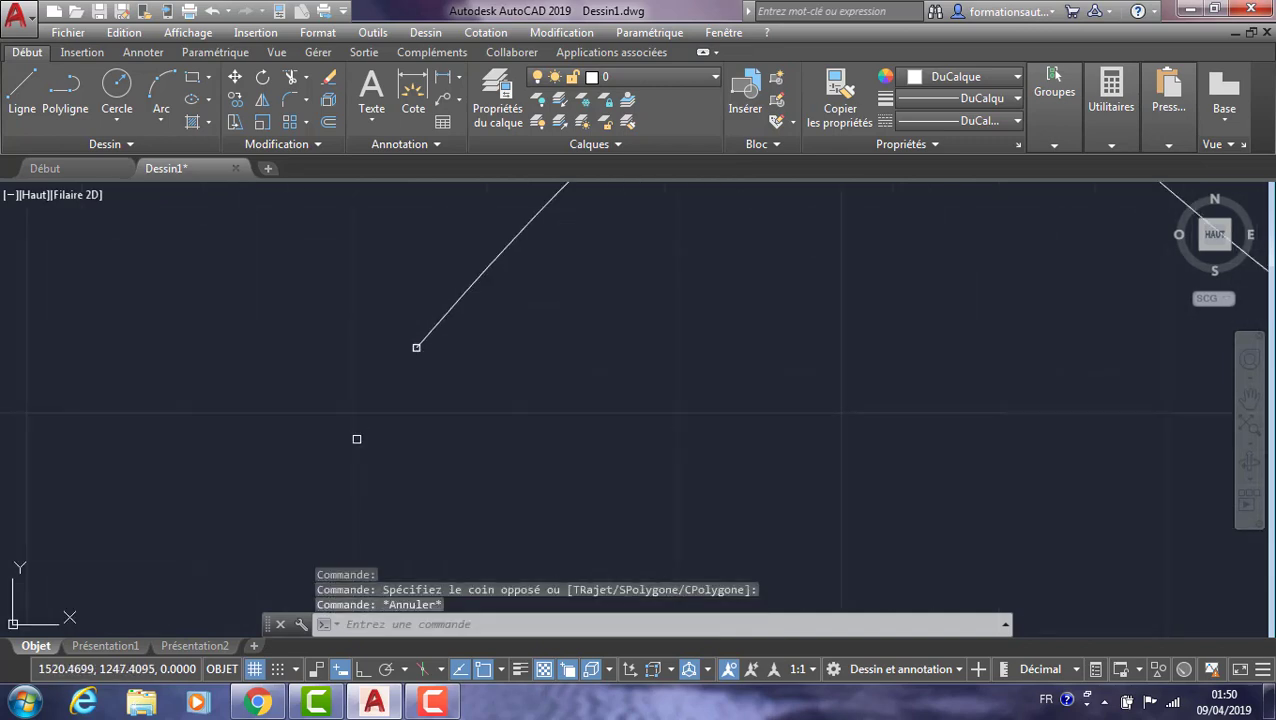
pyautogui.moveTo(354, 436)
pyautogui.mouseDown(button='middle')
pyautogui.moveTo(390, 373)
pyautogui.moveTo(354, 436)
pyautogui.moveTo(372, 333)
pyautogui.mouseUp(button='middle')
pyautogui.click(372, 333)
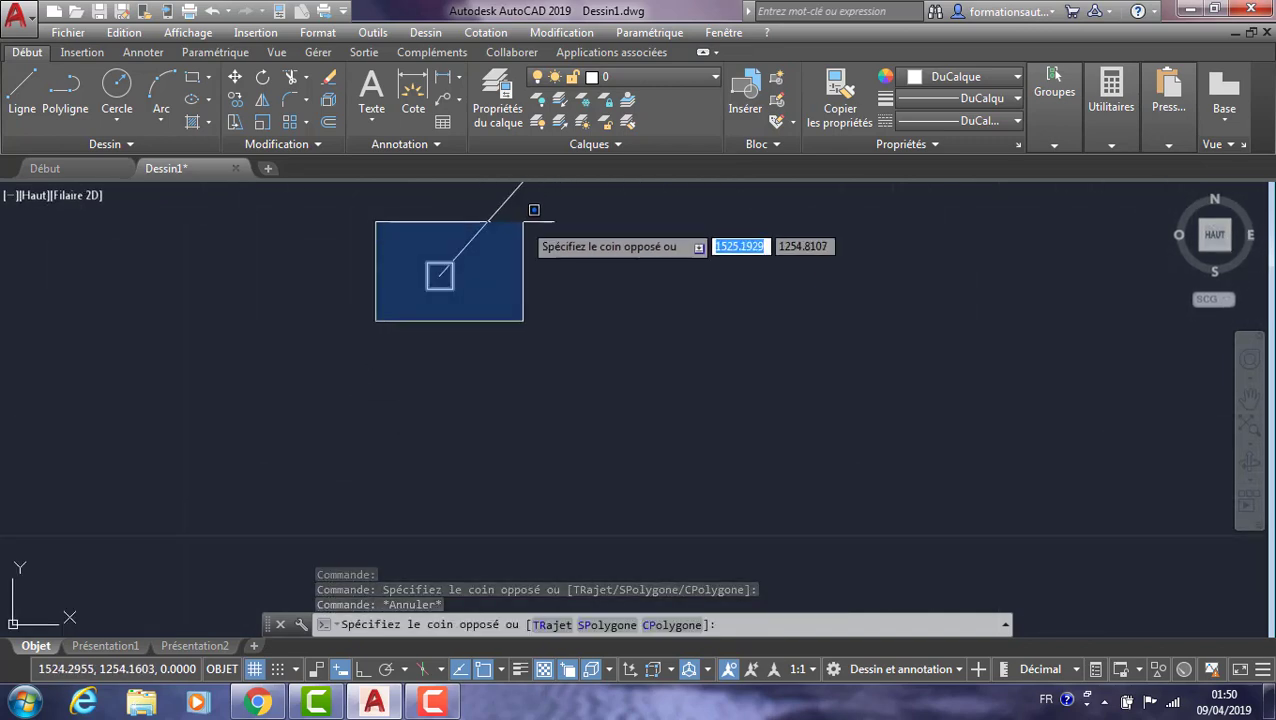
pyautogui.click(527, 222)
pyautogui.scroll(-3, 393, 476)
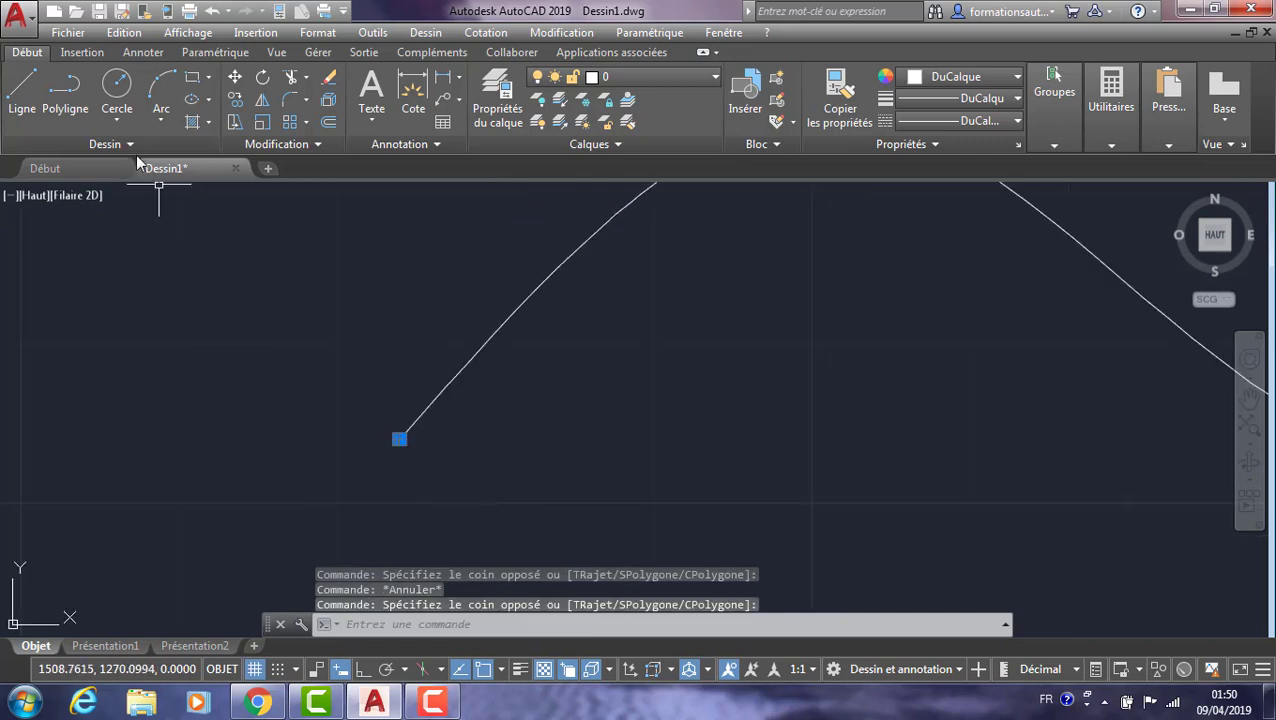
pyautogui.click(236, 100)
pyautogui.scroll(1, 380, 420)
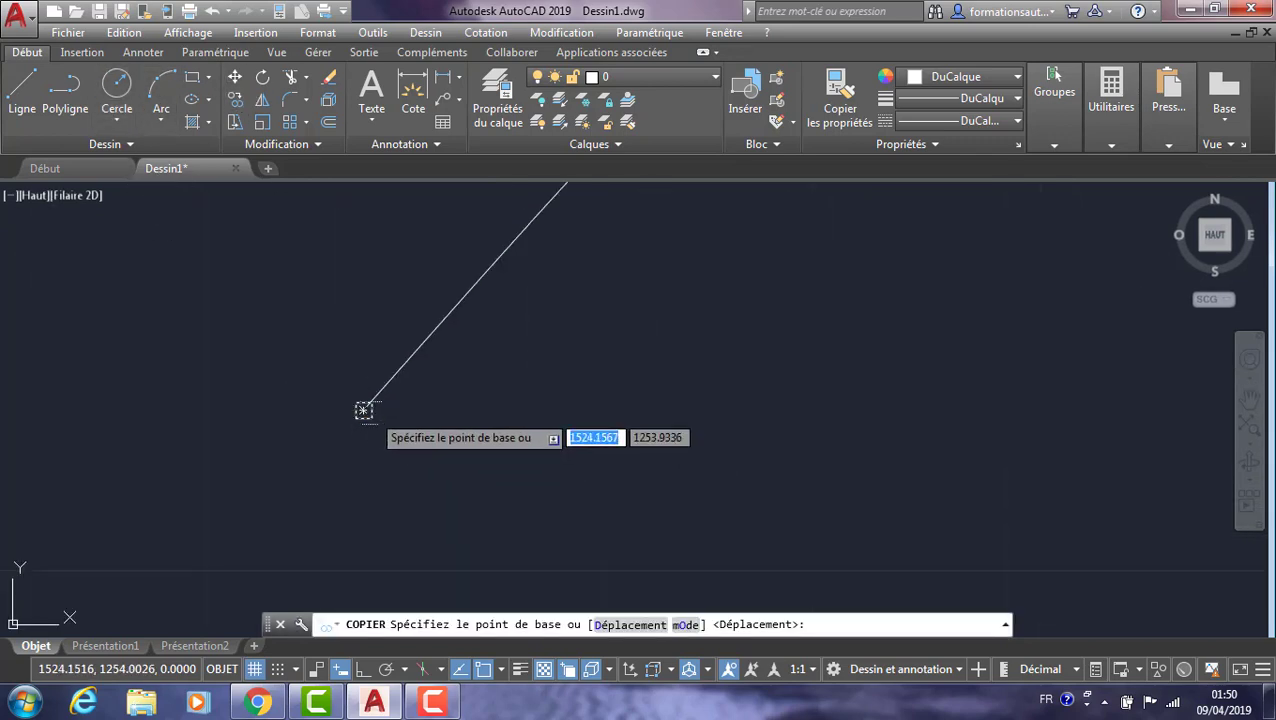
pyautogui.click(363, 410)
pyautogui.click(399, 360)
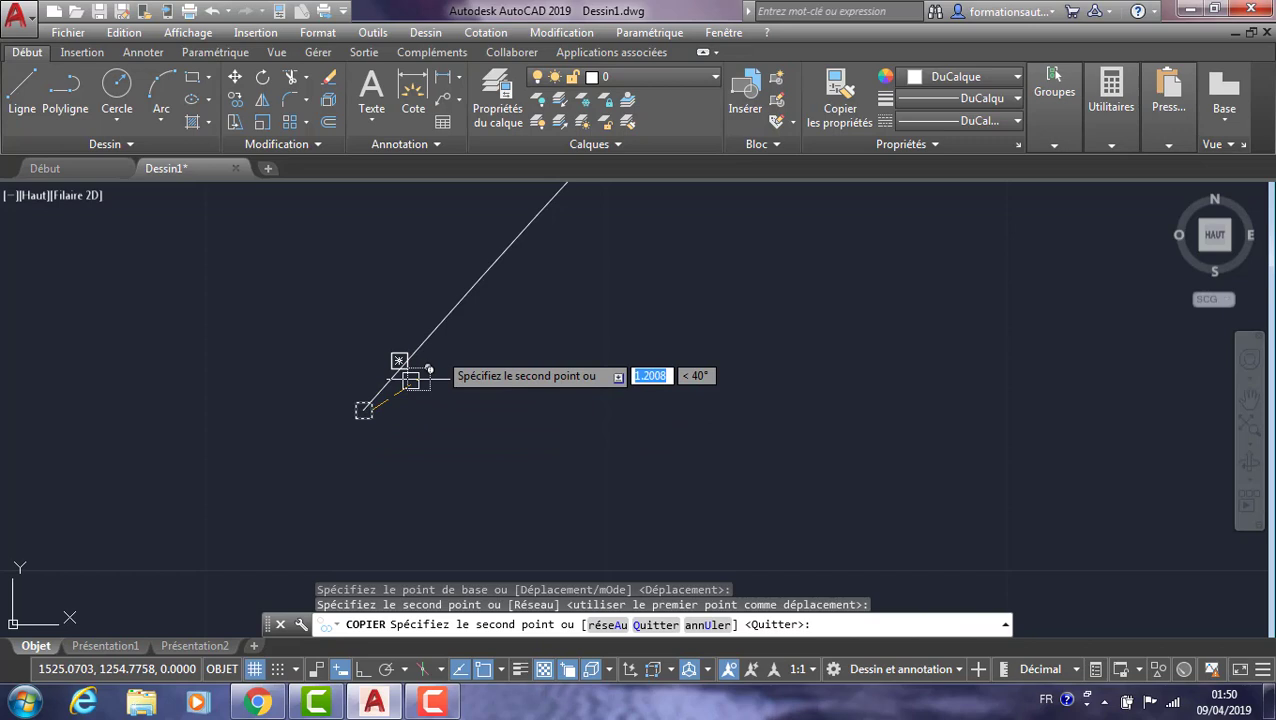
pyautogui.click(477, 281)
pyautogui.scroll(-3, 470, 375)
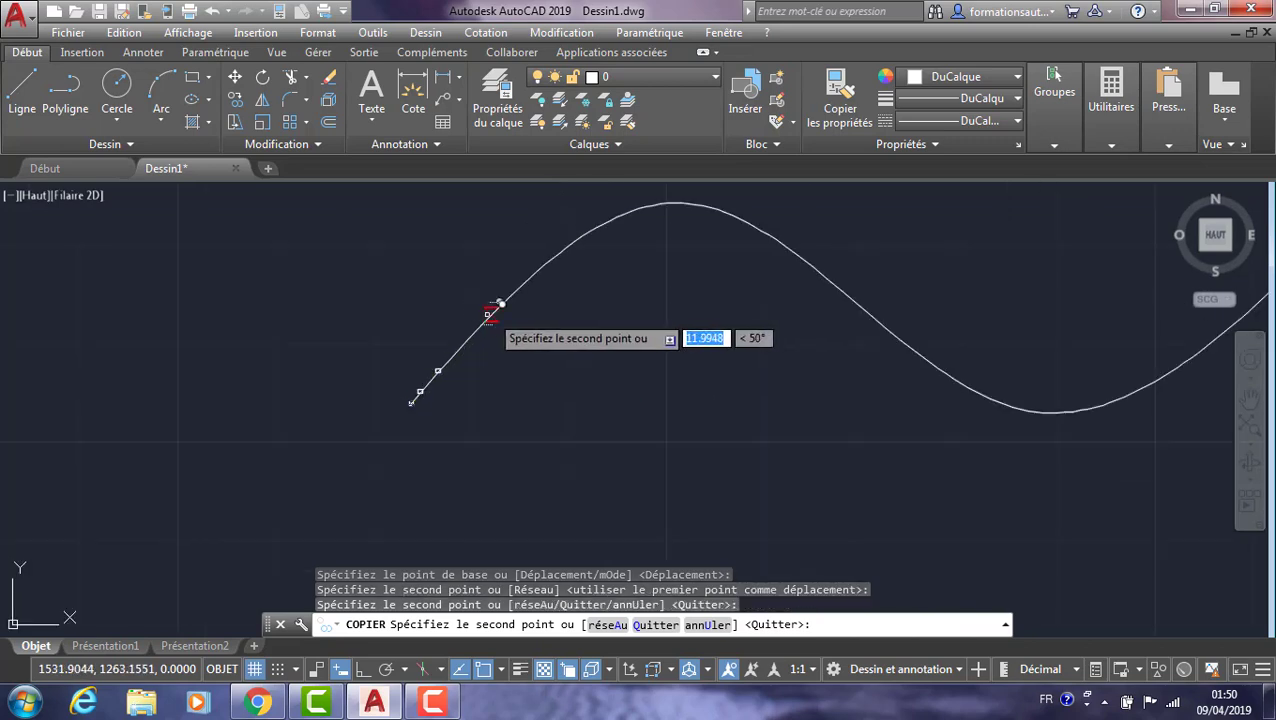
pyautogui.click(488, 314)
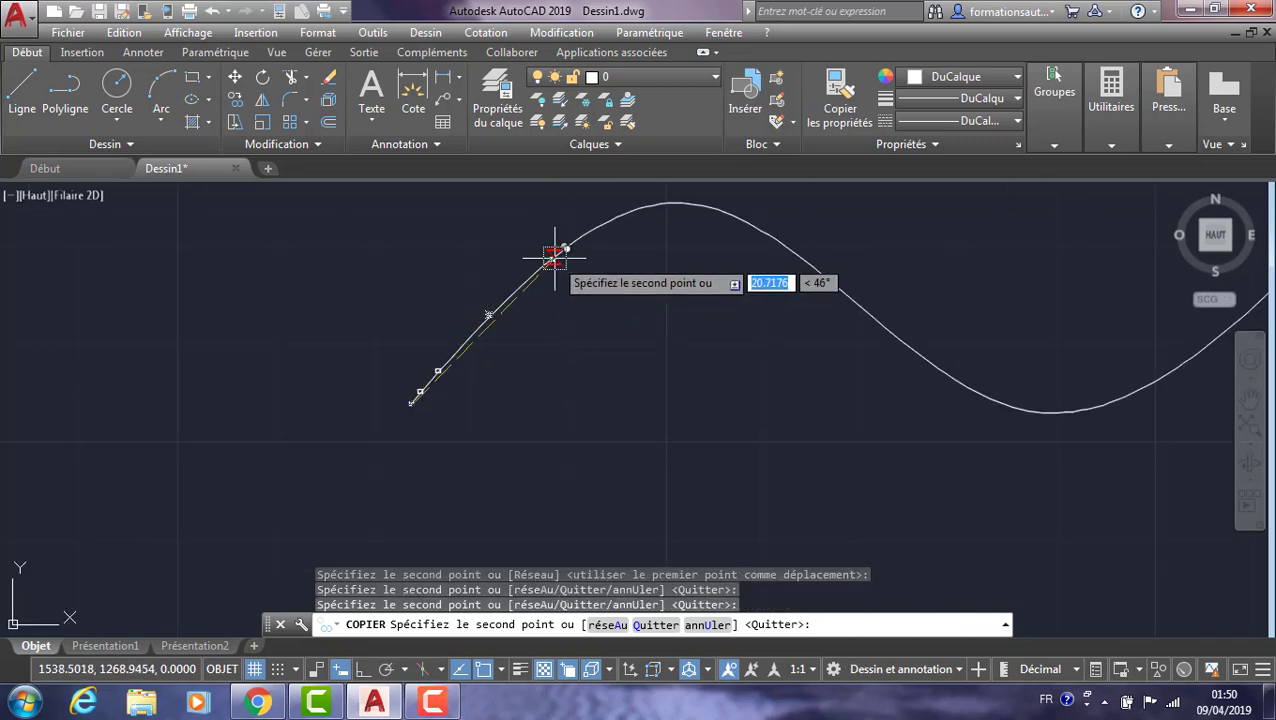
pyautogui.press('Escape')
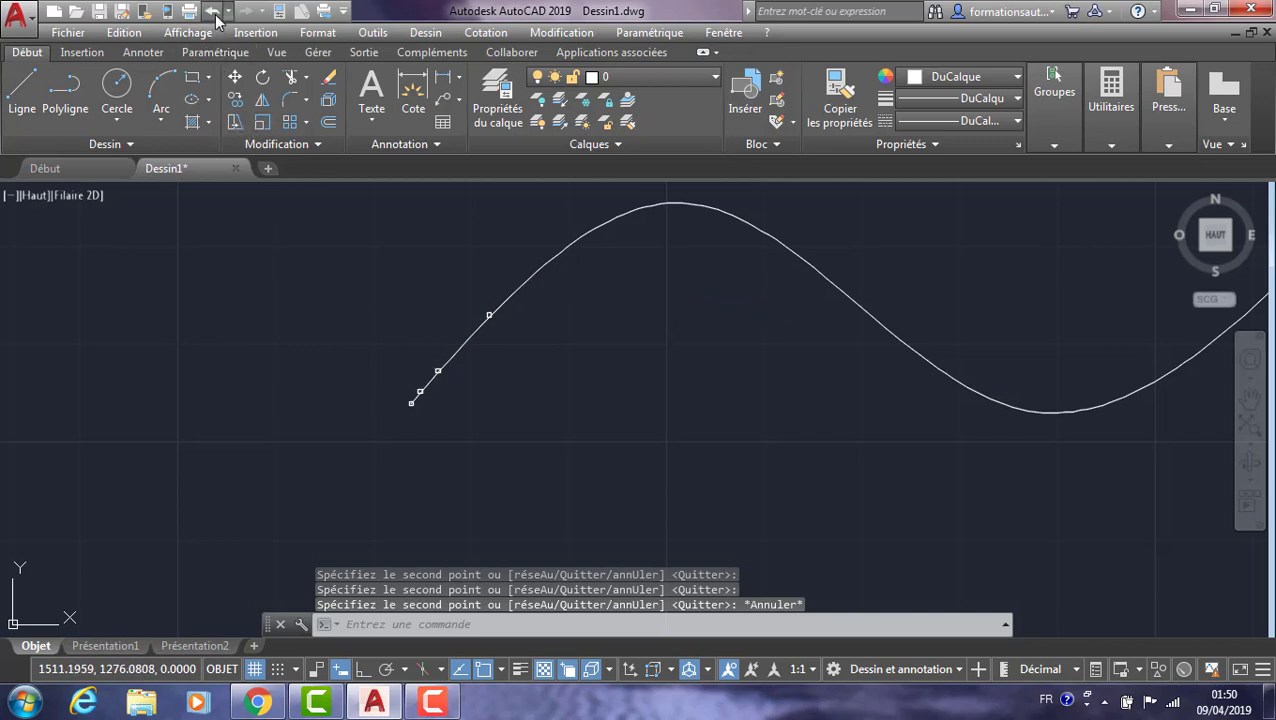
pyautogui.click(214, 12)
pyautogui.click(338, 506)
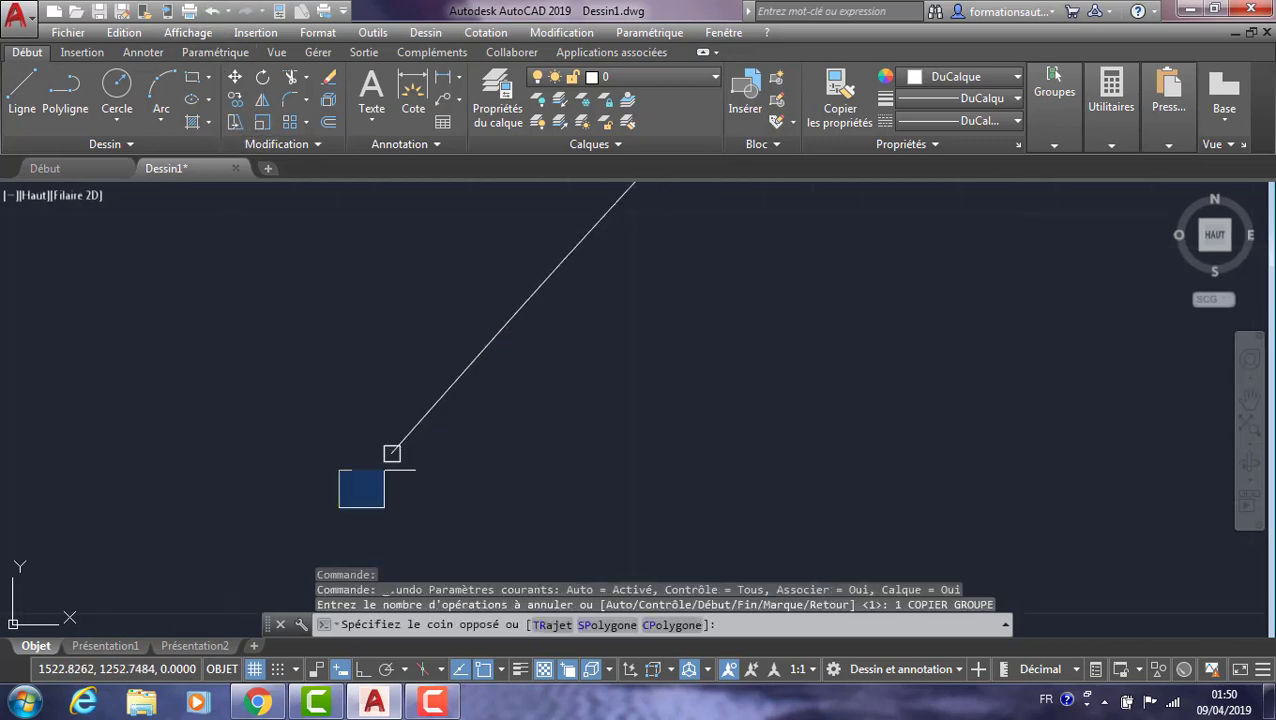
# Step: Create a path array of the square along the sine curve: 196 items, 0.6 apart
pyautogui.click(306, 122)
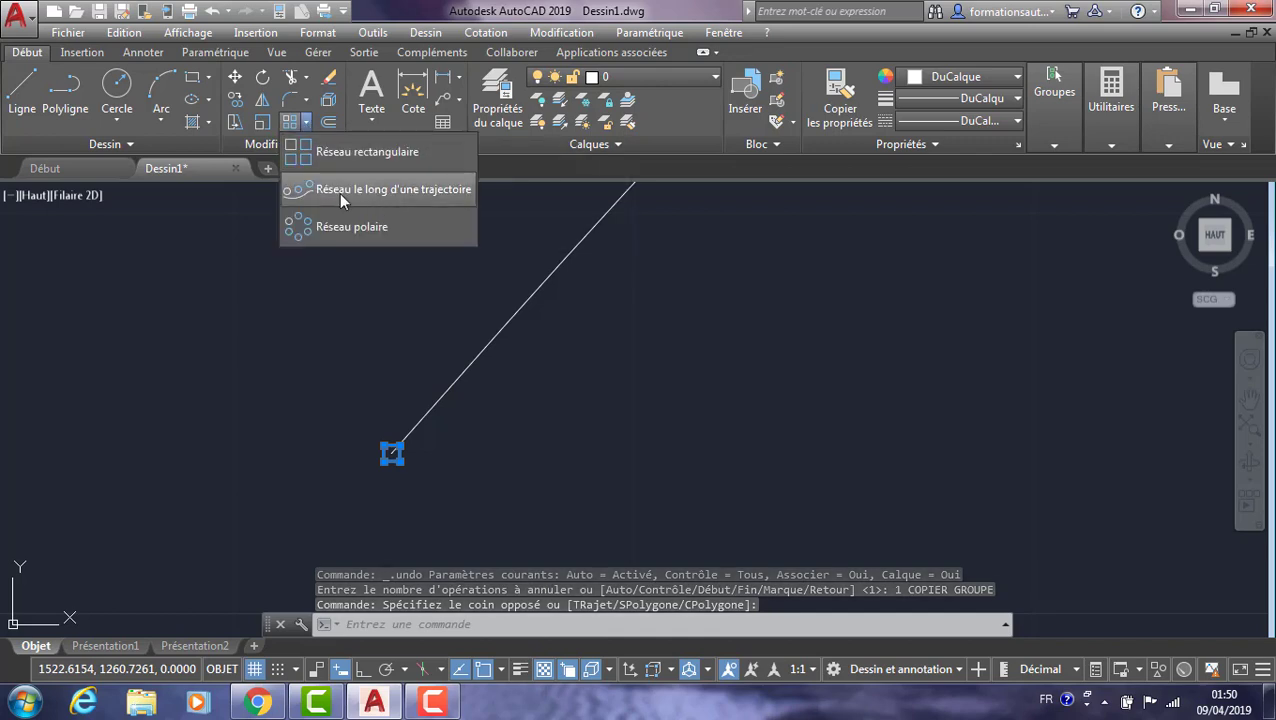
pyautogui.click(397, 193)
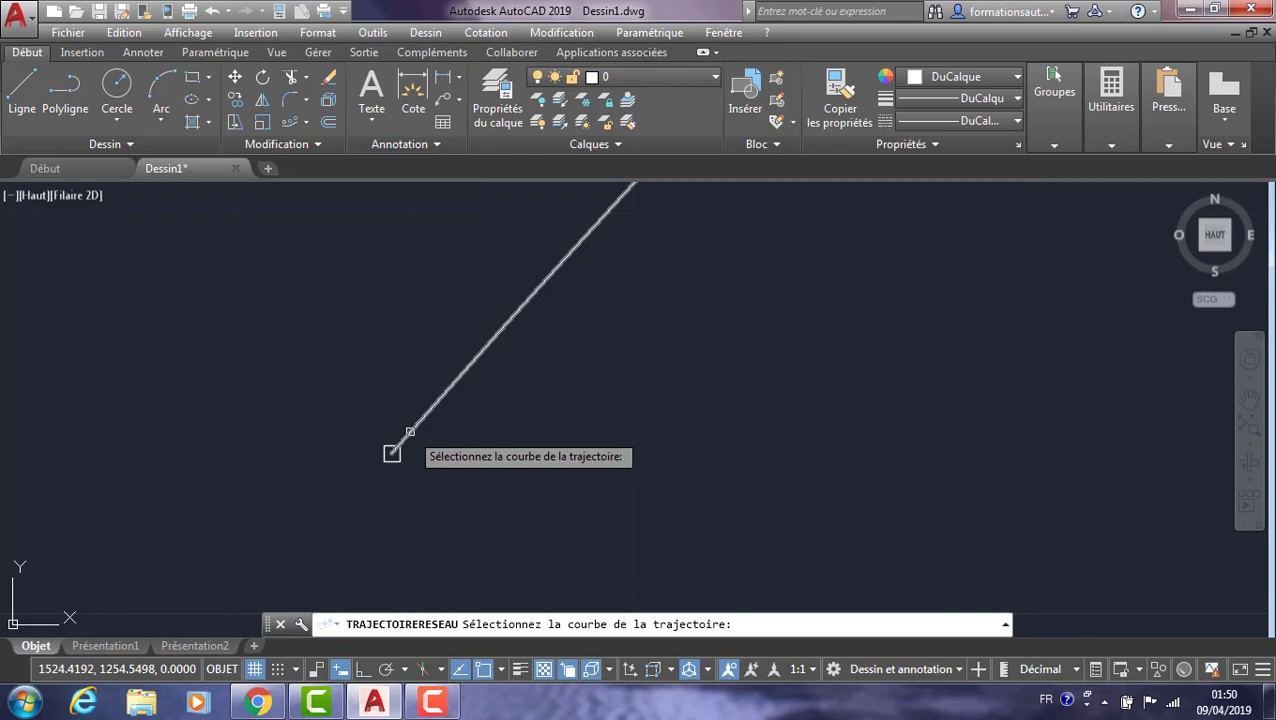
pyautogui.click(391, 453)
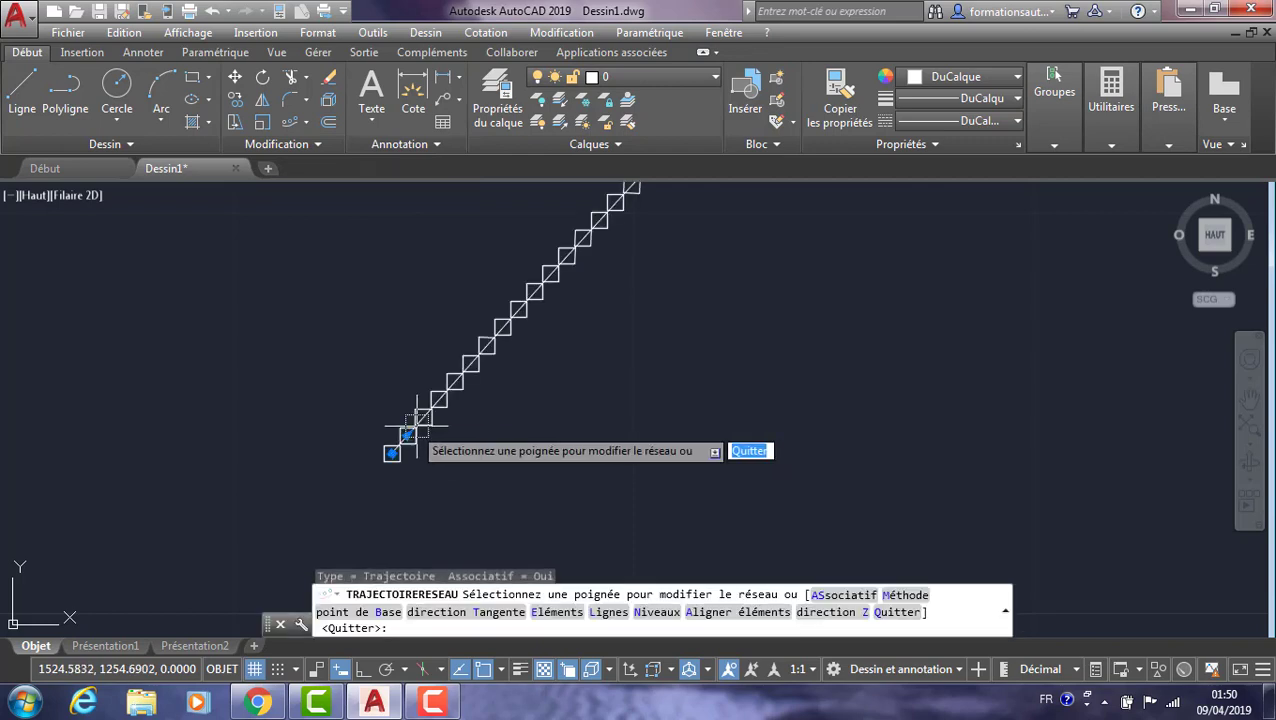
pyautogui.scroll(-2, 415, 428)
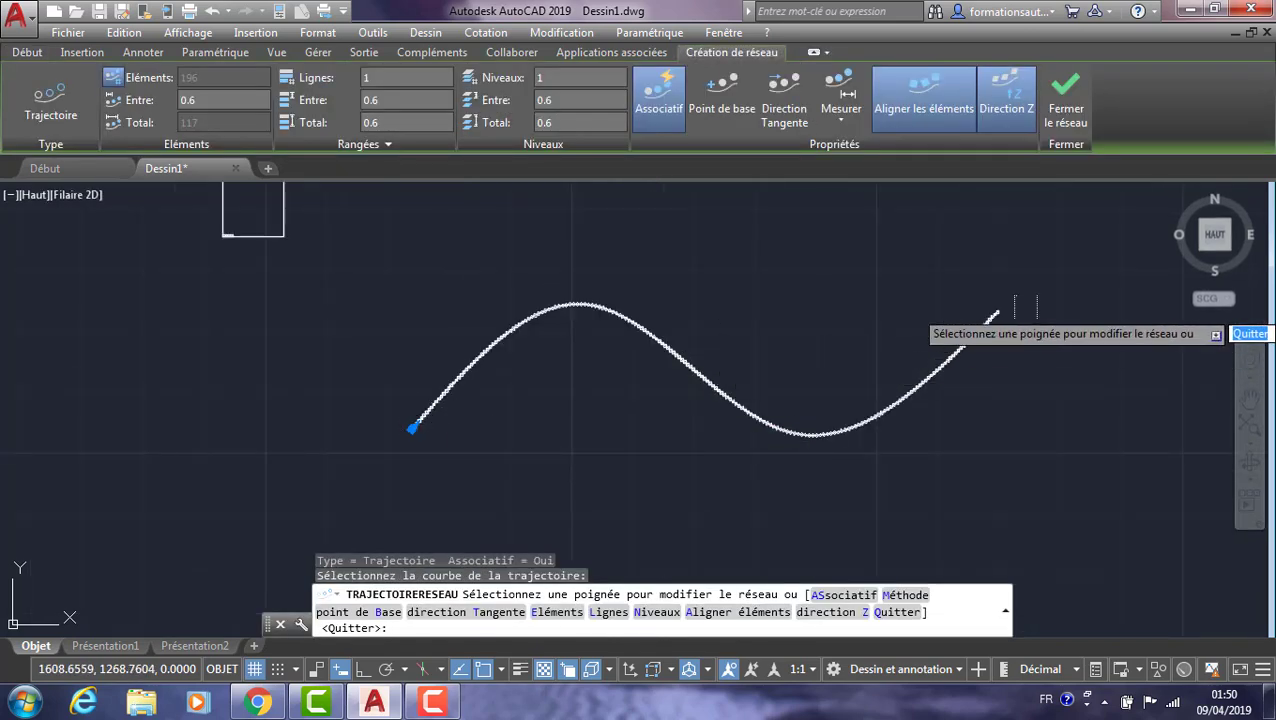
pyautogui.scroll(5, 936, 330)
pyautogui.scroll(1, 936, 330)
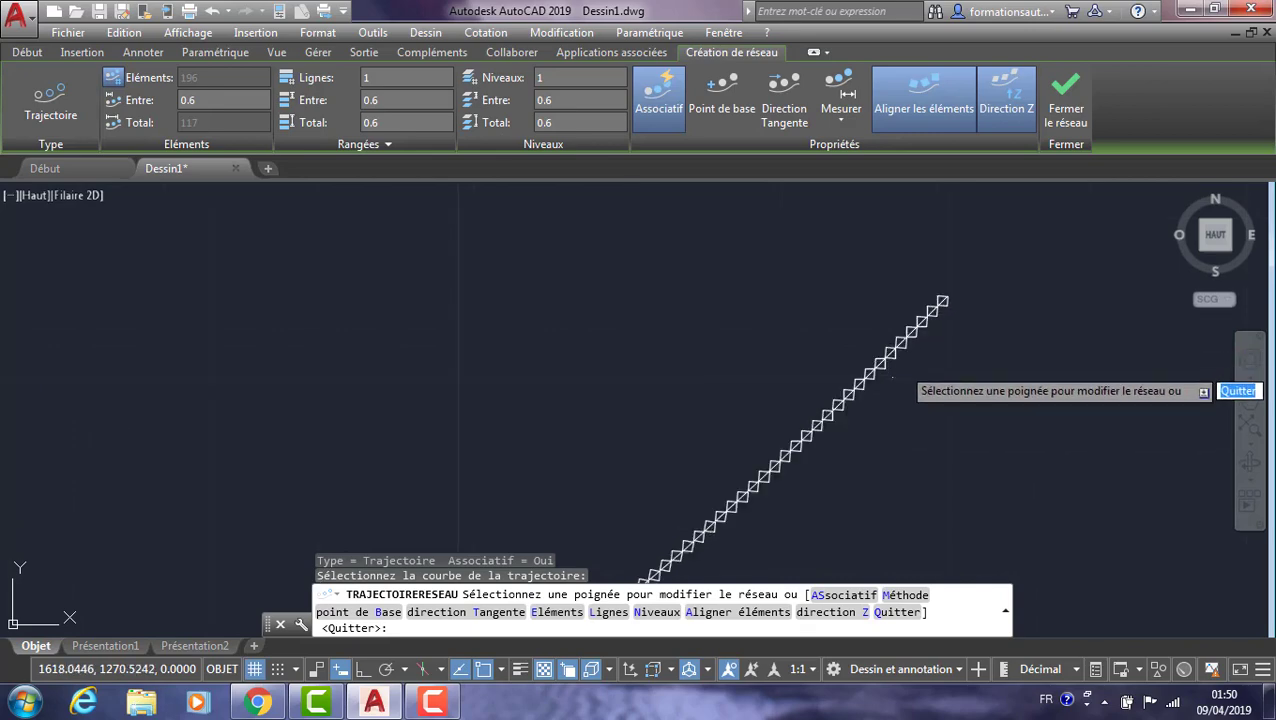
pyautogui.scroll(1, 945, 268)
pyautogui.scroll(1, 827, 268)
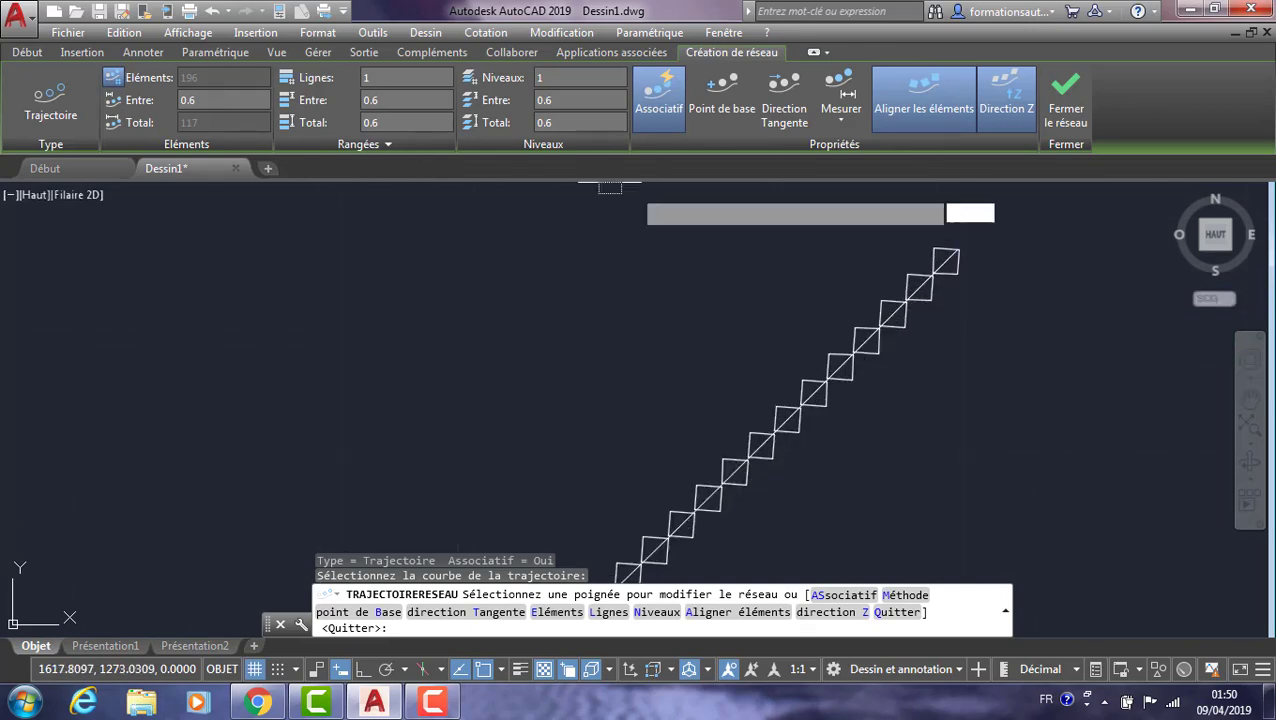
pyautogui.press('Escape')
# Step: Select the new path array of squares
pyautogui.scroll(-2, 667, 364)
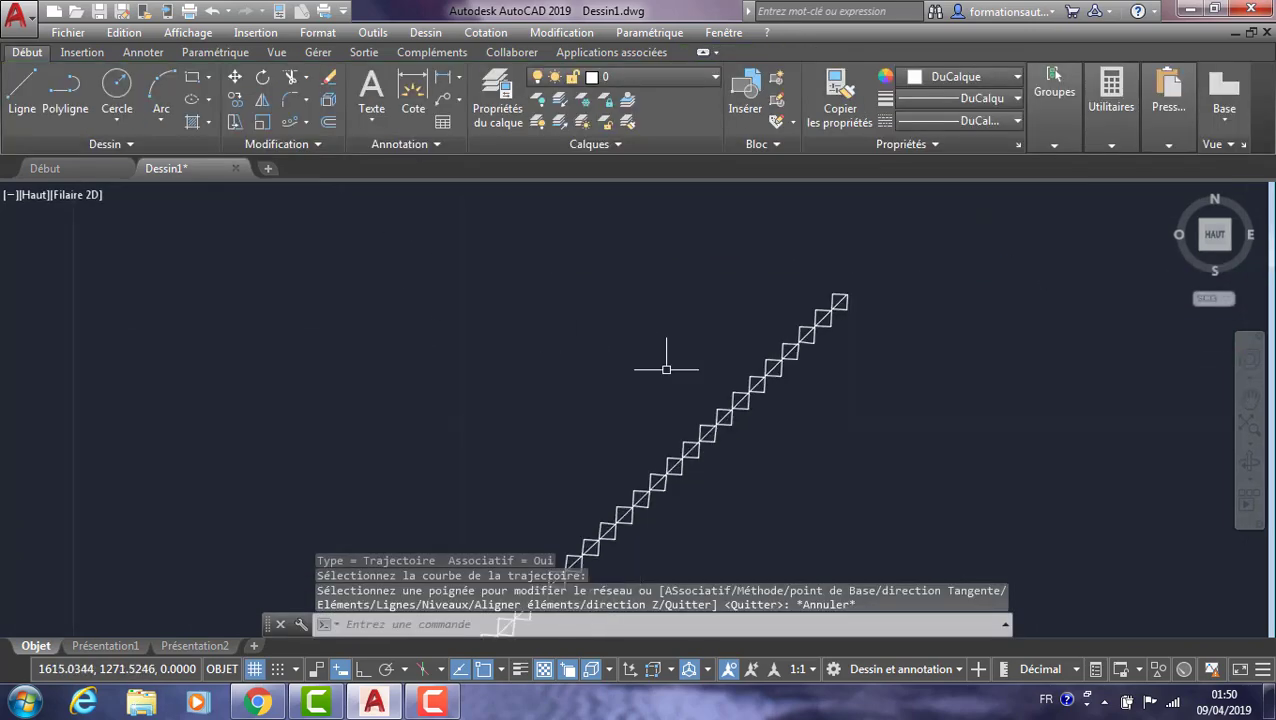
pyautogui.scroll(-1, 775, 336)
pyautogui.scroll(2, 772, 324)
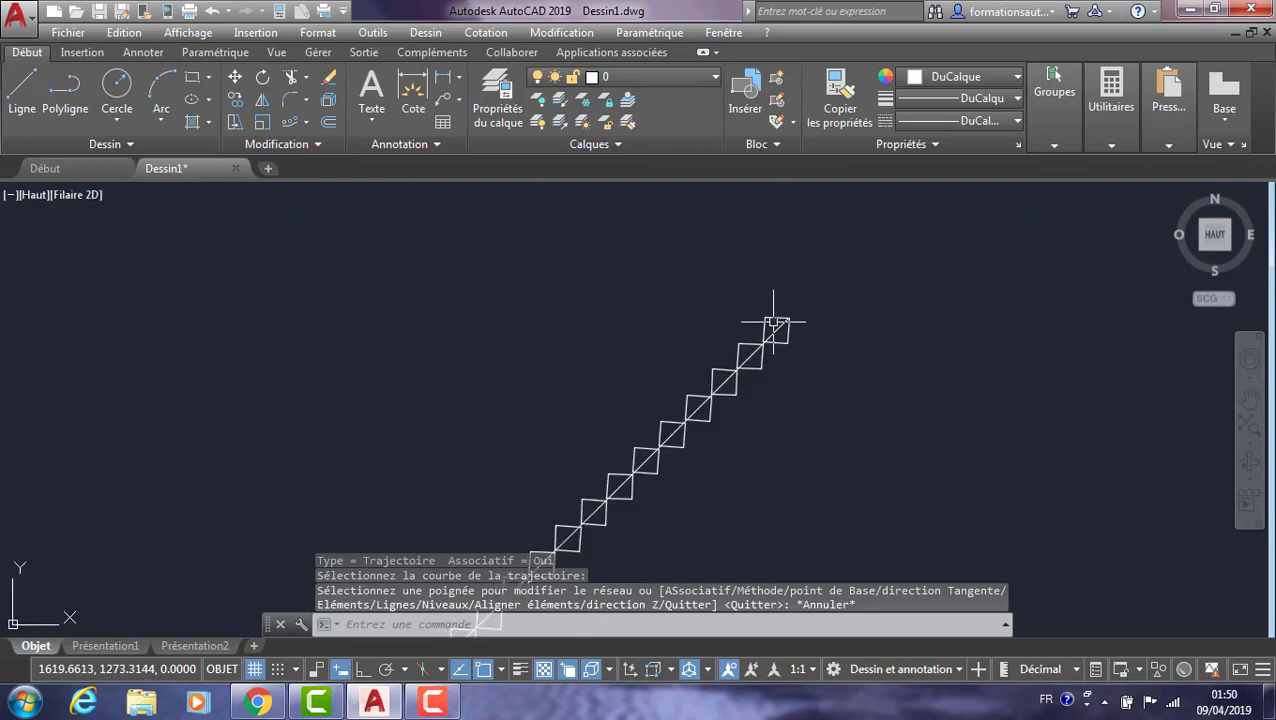
pyautogui.click(768, 320)
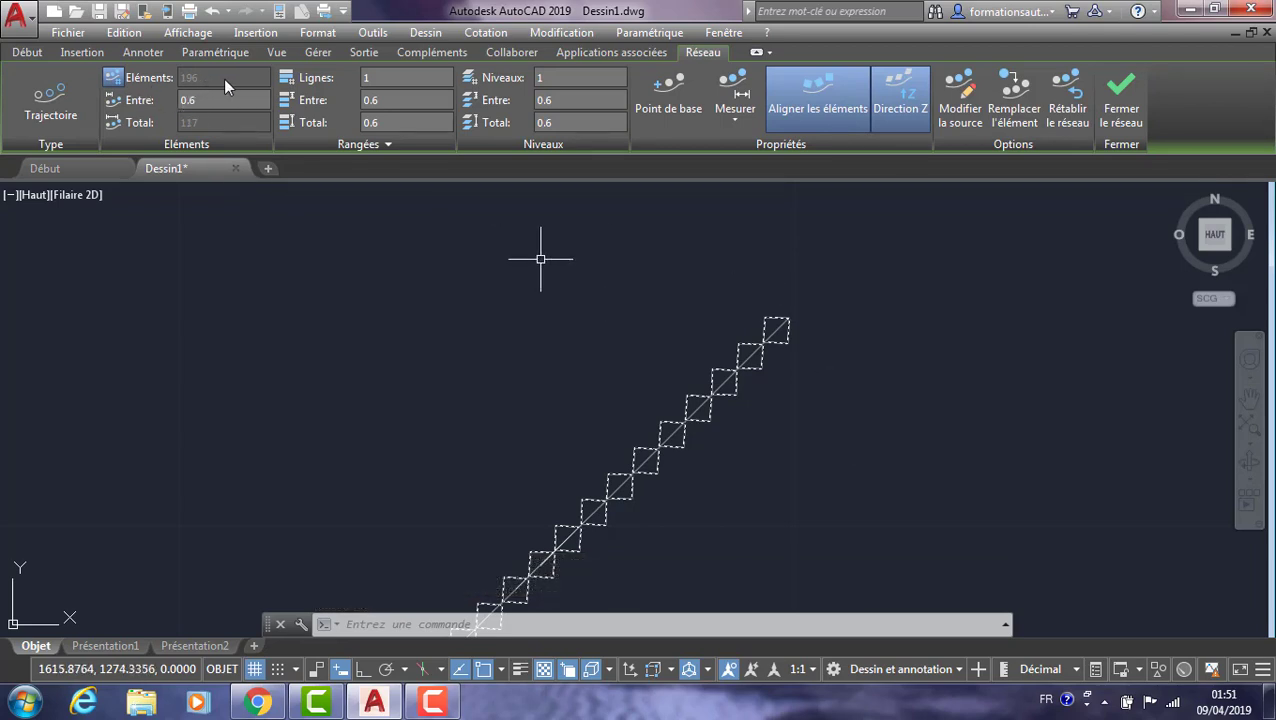
# Step: Set the path array's item count to 100 and close the array editor
pyautogui.scroll(-2, 855, 425)
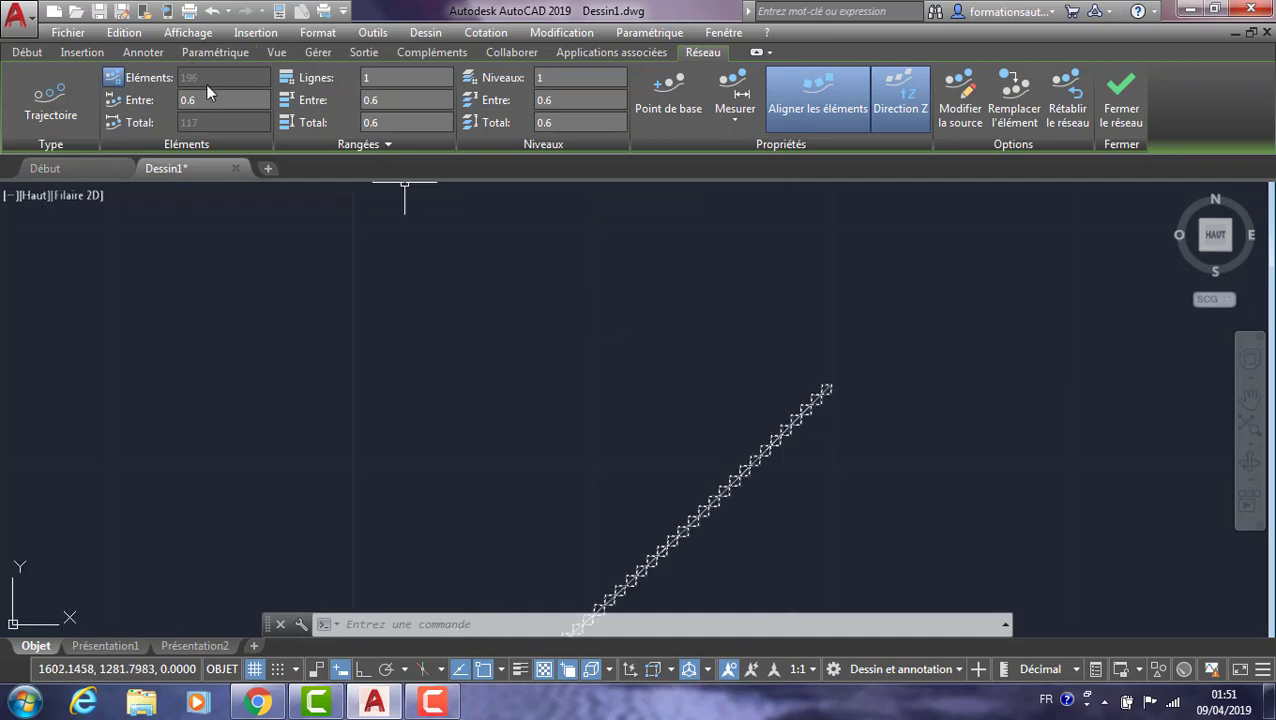
pyautogui.click(110, 82)
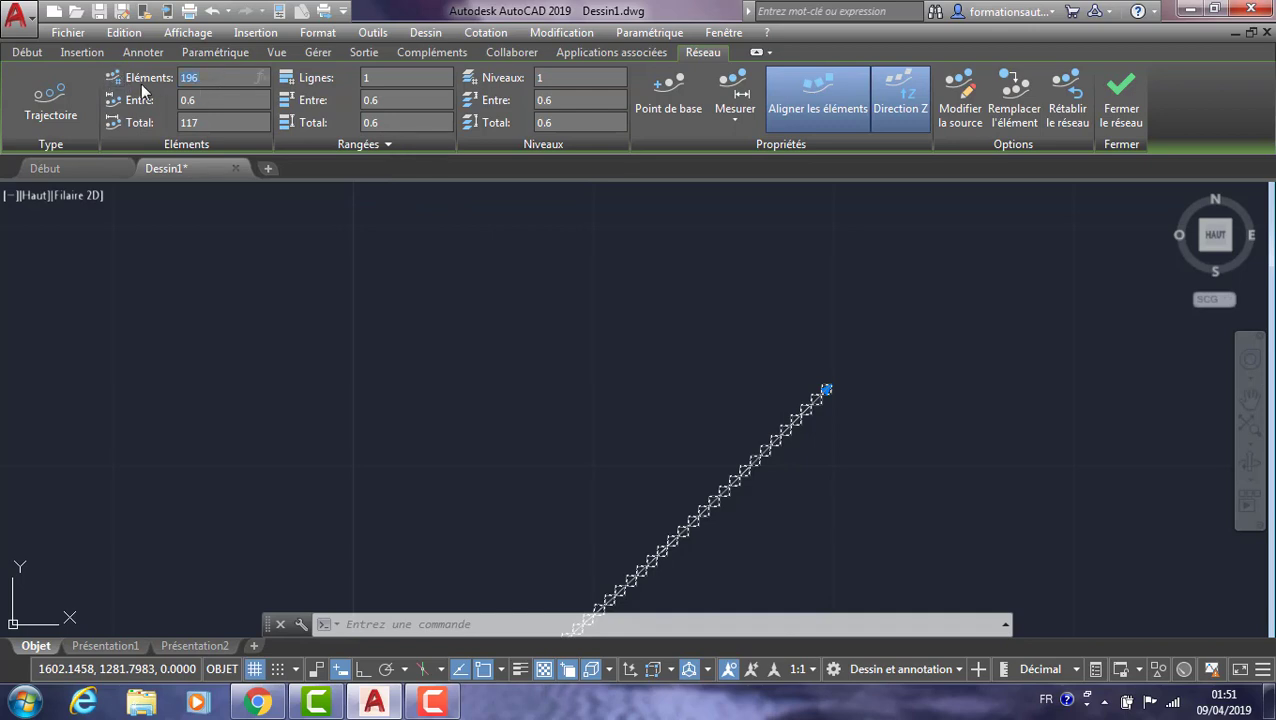
pyautogui.click(245, 78)
pyautogui.write('100')
pyautogui.click(264, 213)
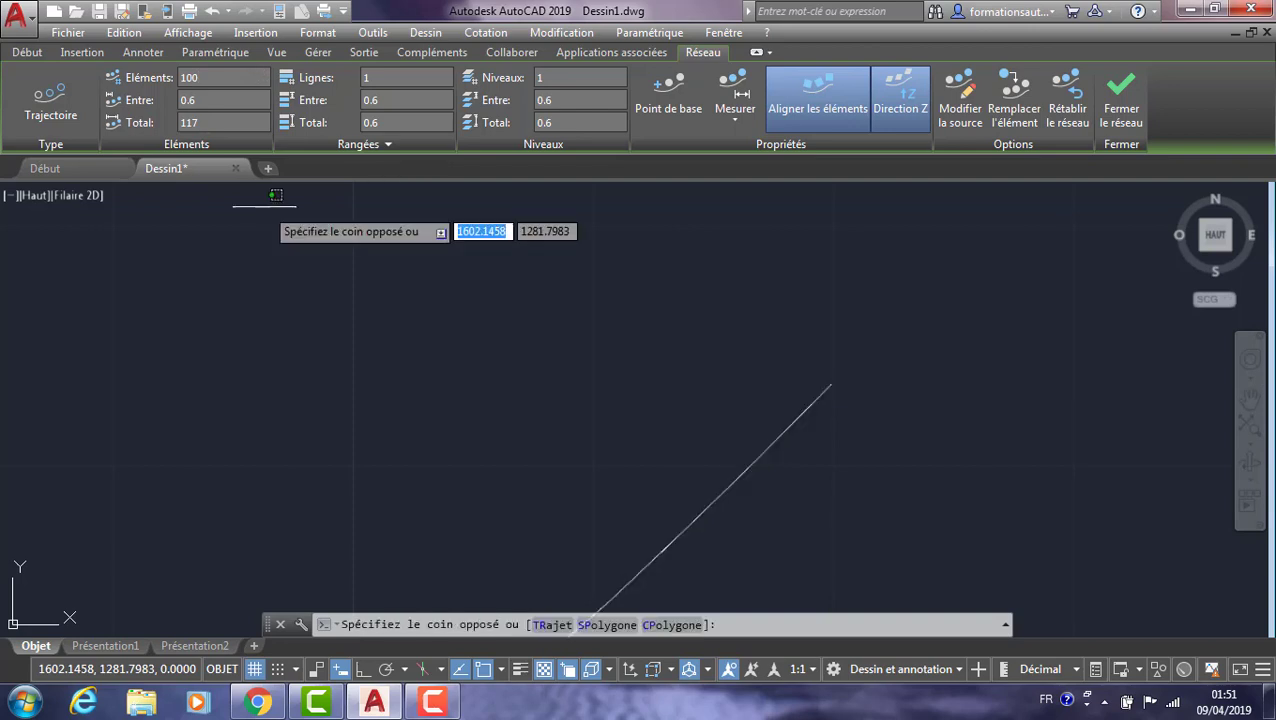
pyautogui.click(345, 280)
pyautogui.press('Return')
pyautogui.scroll(-2, 188, 307)
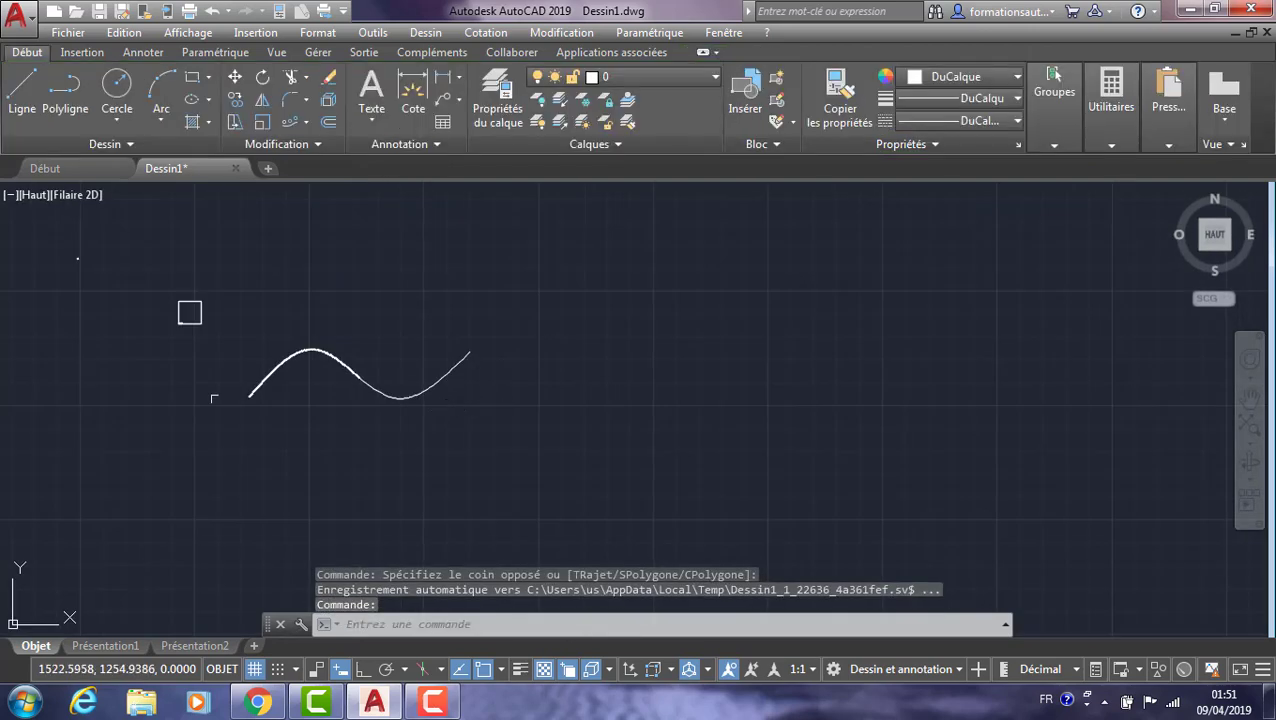
pyautogui.scroll(3, 250, 399)
pyautogui.scroll(3, 208, 413)
pyautogui.scroll(3, 325, 410)
pyautogui.scroll(5, 325, 410)
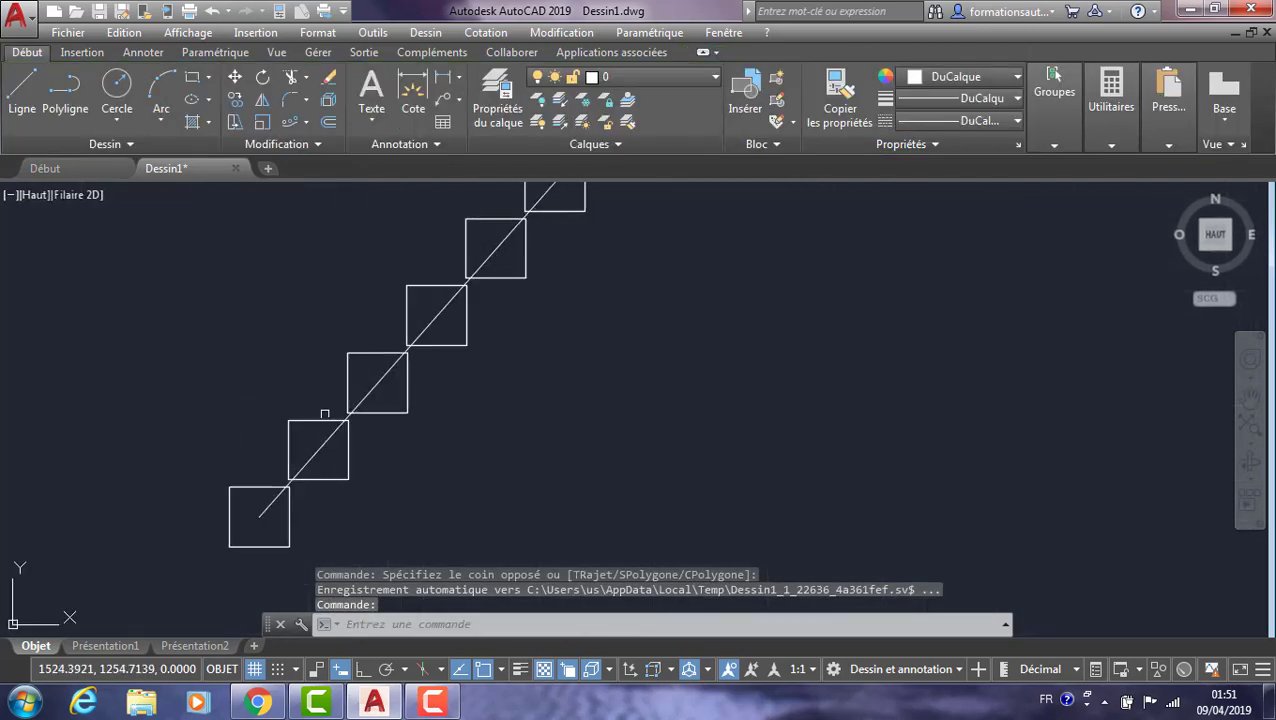
pyautogui.scroll(4, 295, 485)
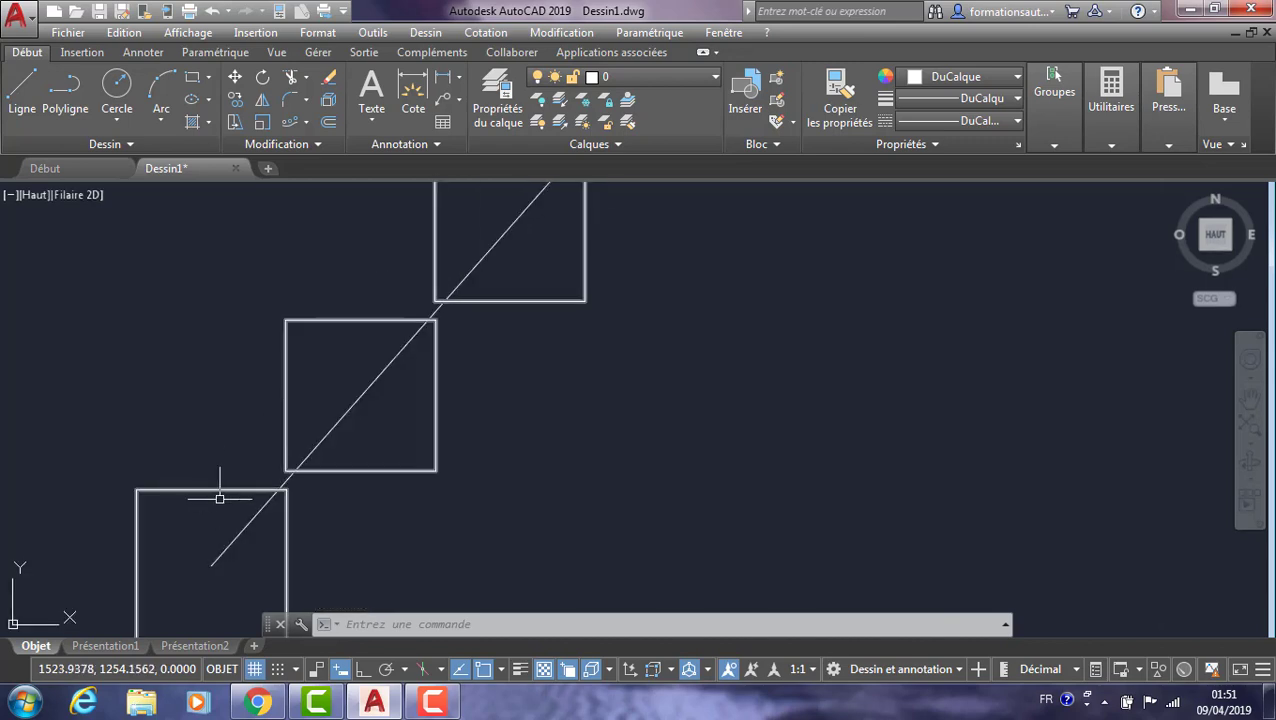
pyautogui.scroll(-2, 250, 500)
pyautogui.scroll(-2, 280, 430)
# Step: Set the spacing between the squares in the path array to 0.8
pyautogui.click(295, 371)
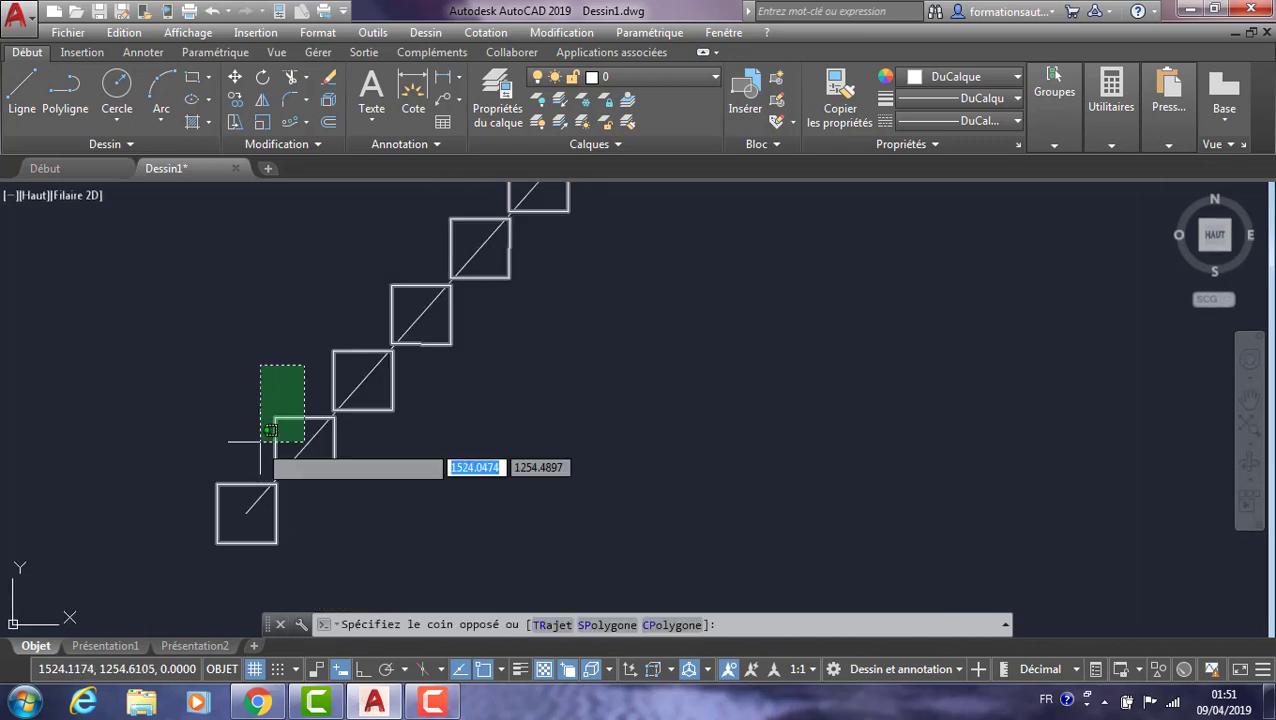
pyautogui.click(255, 460)
pyautogui.scroll(-4, 251, 470)
pyautogui.scroll(-3, 251, 474)
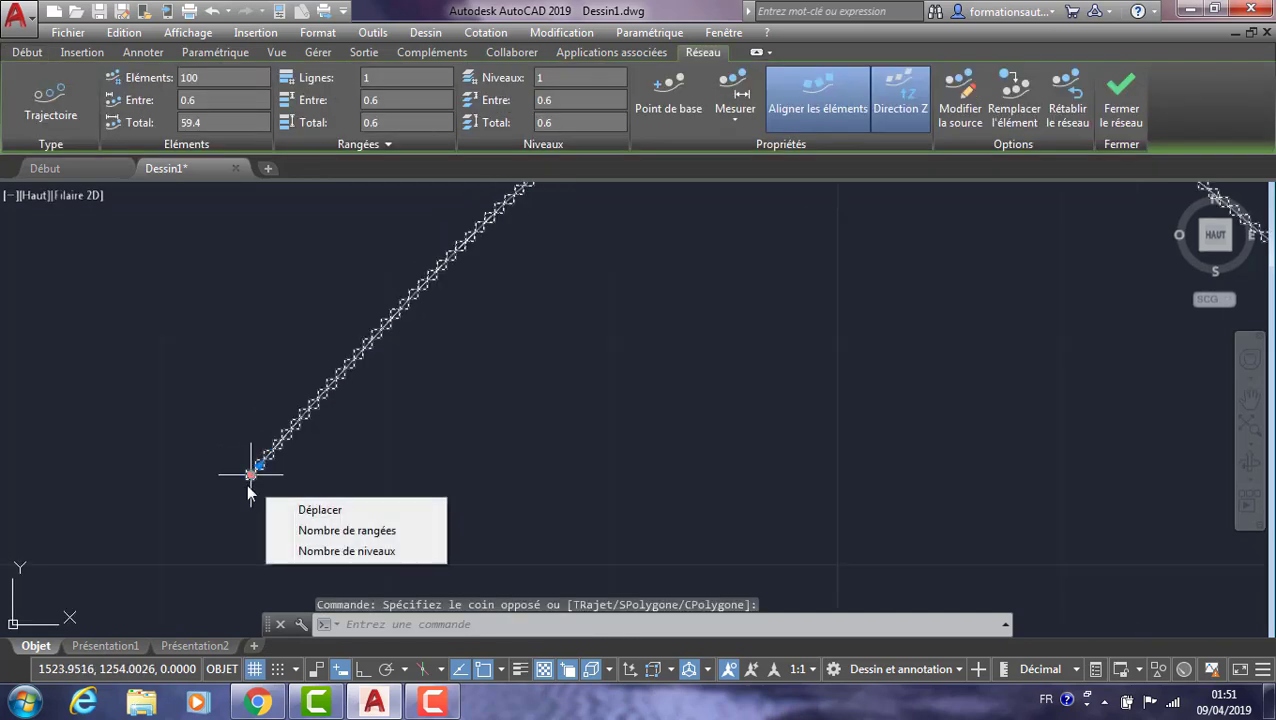
pyautogui.click(206, 99)
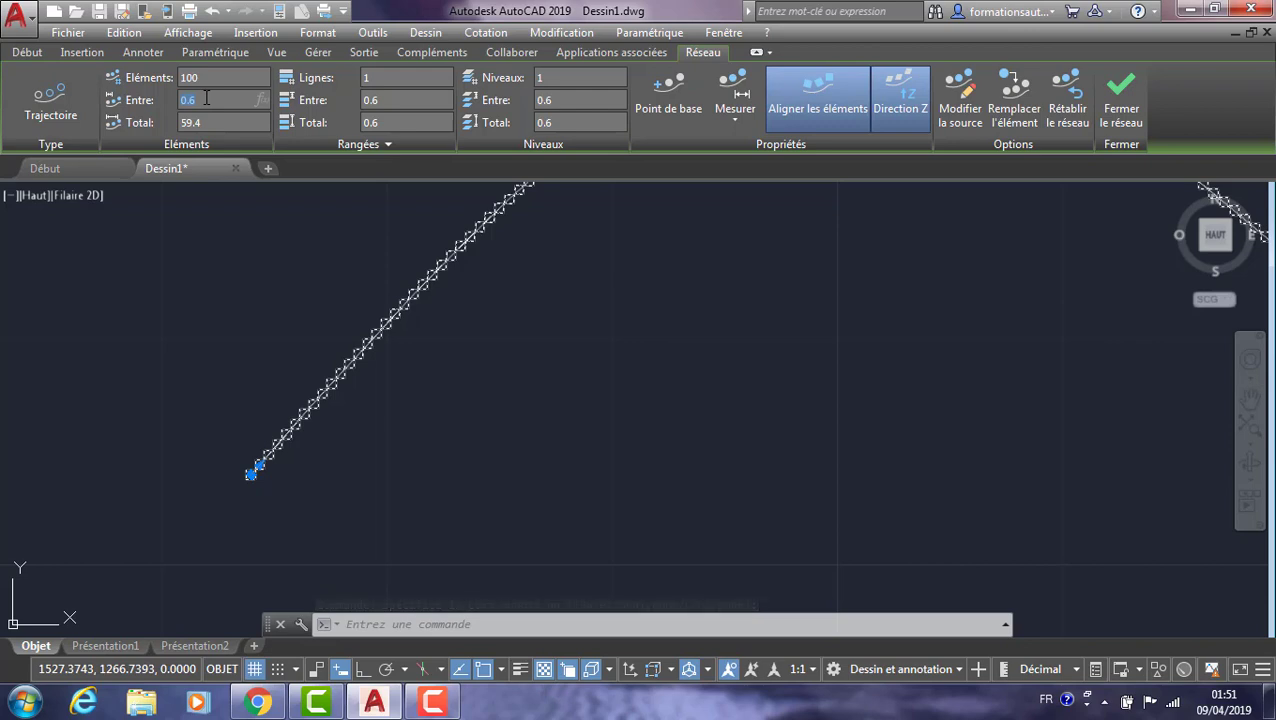
pyautogui.write('0.')
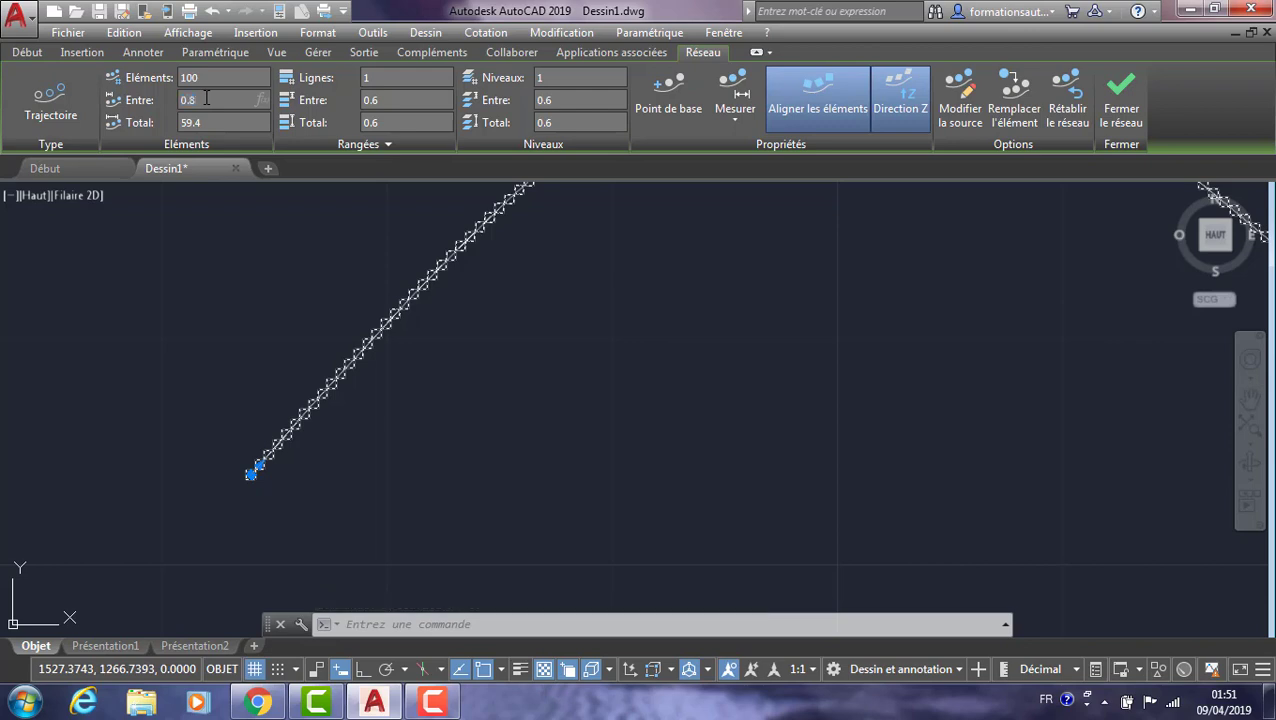
pyautogui.press('Return')
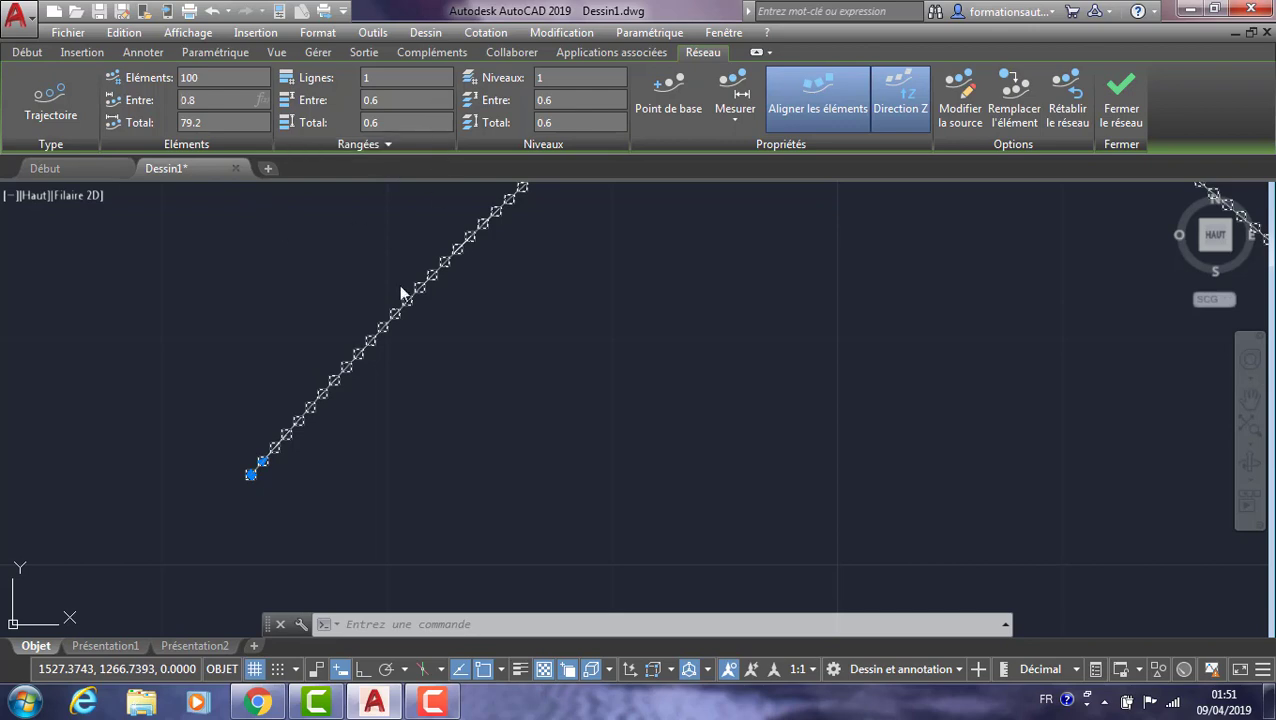
pyautogui.click(393, 373)
pyautogui.press('Escape')
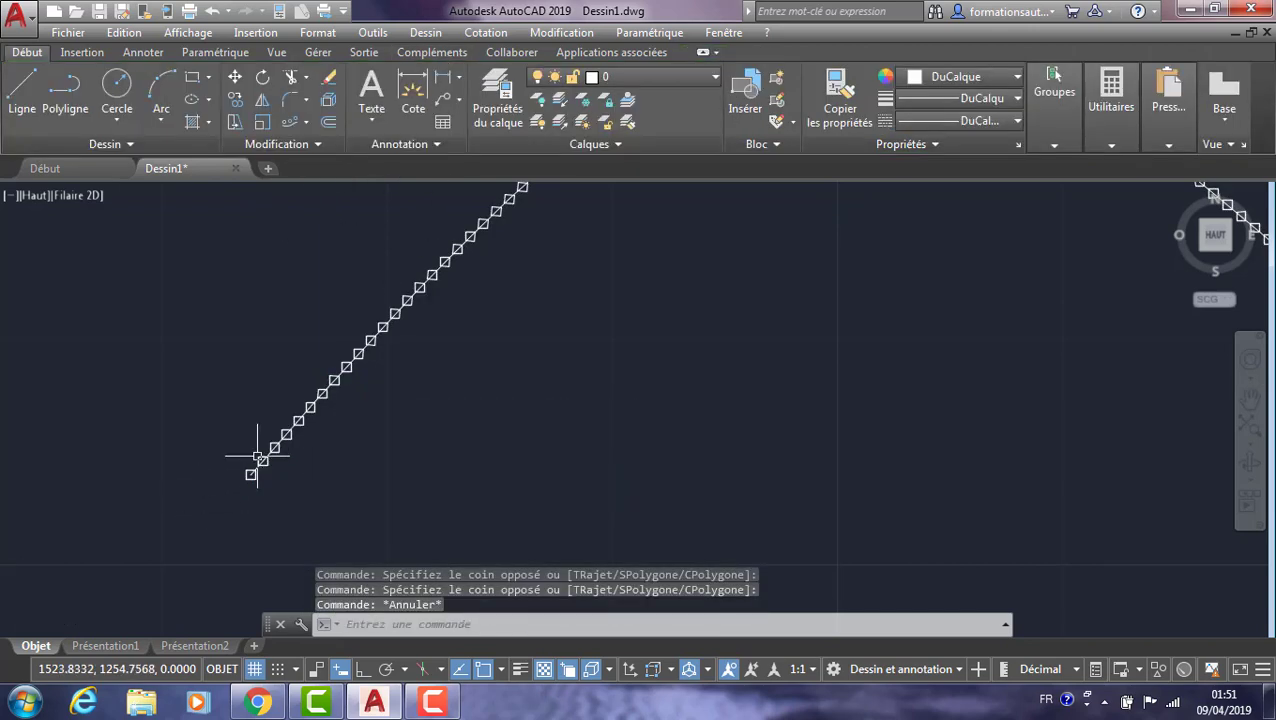
# Step: Raise the squares' spacing to 2 so they spread farther along the spline
pyautogui.scroll(6, 251, 490)
pyautogui.scroll(2, 188, 555)
pyautogui.scroll(-2, 235, 570)
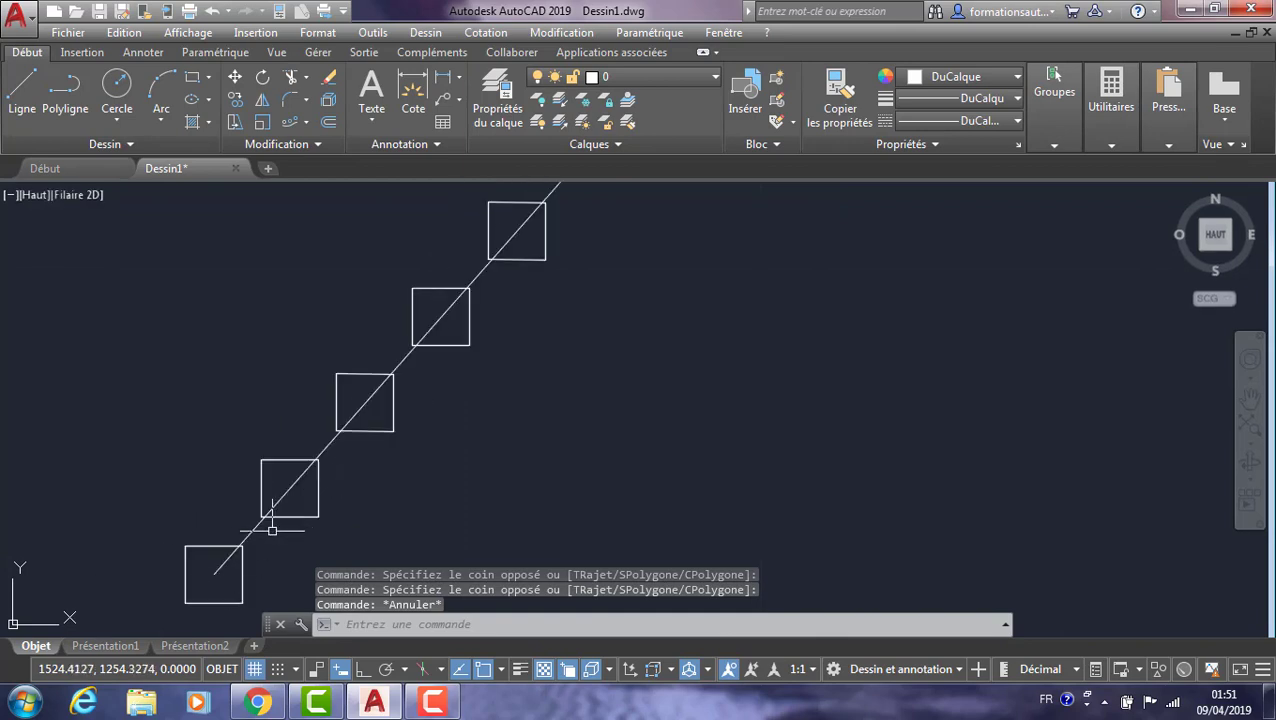
pyautogui.scroll(2, 272, 530)
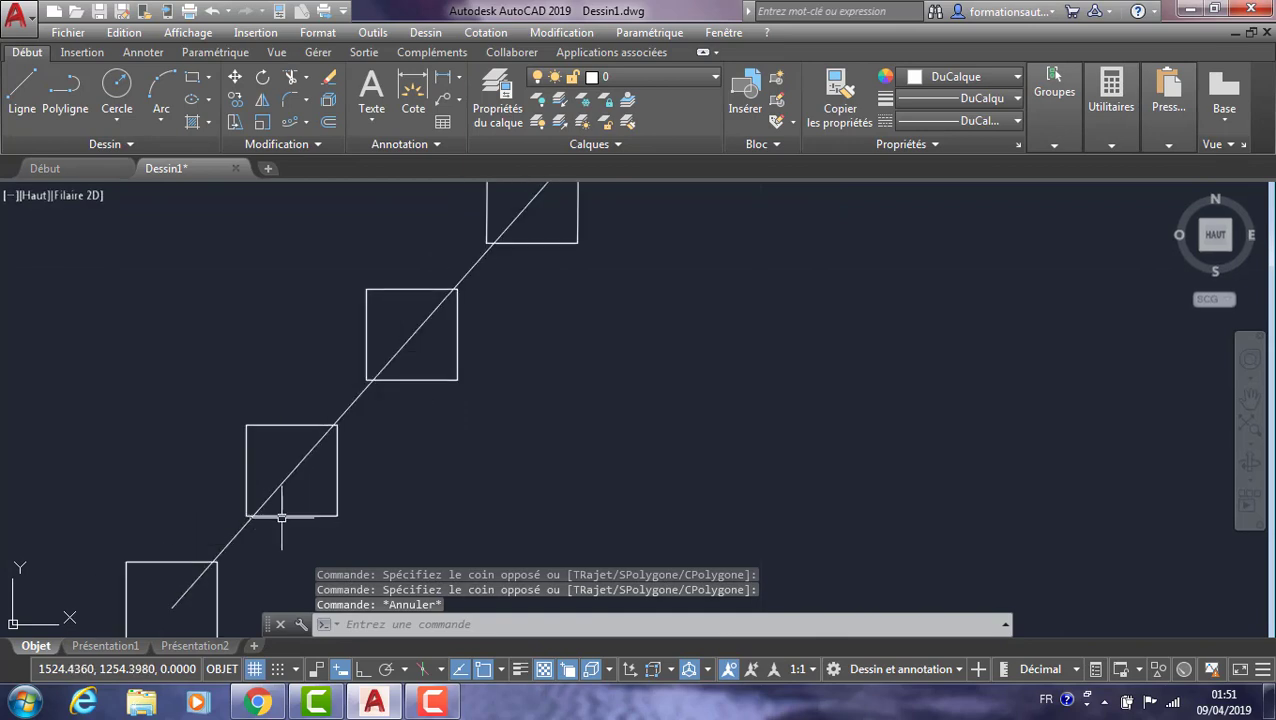
pyautogui.click(384, 301)
pyautogui.click(240, 222)
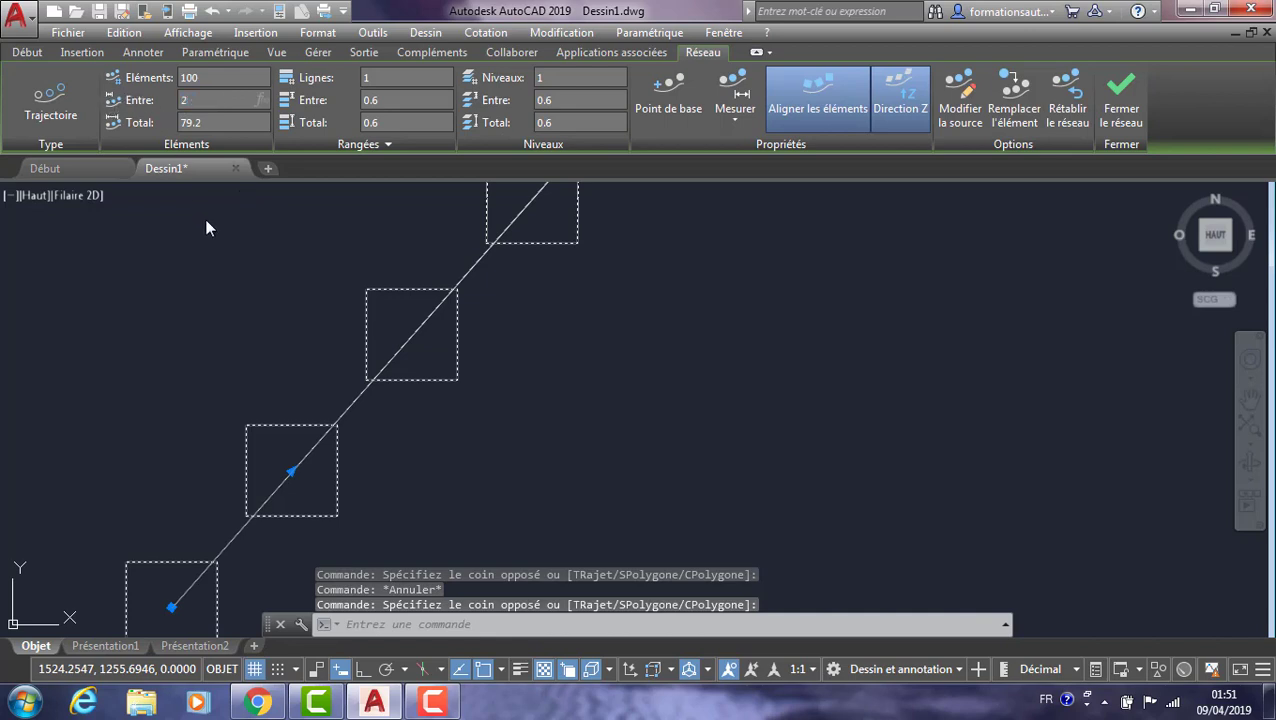
pyautogui.click(272, 283)
pyautogui.press('Escape')
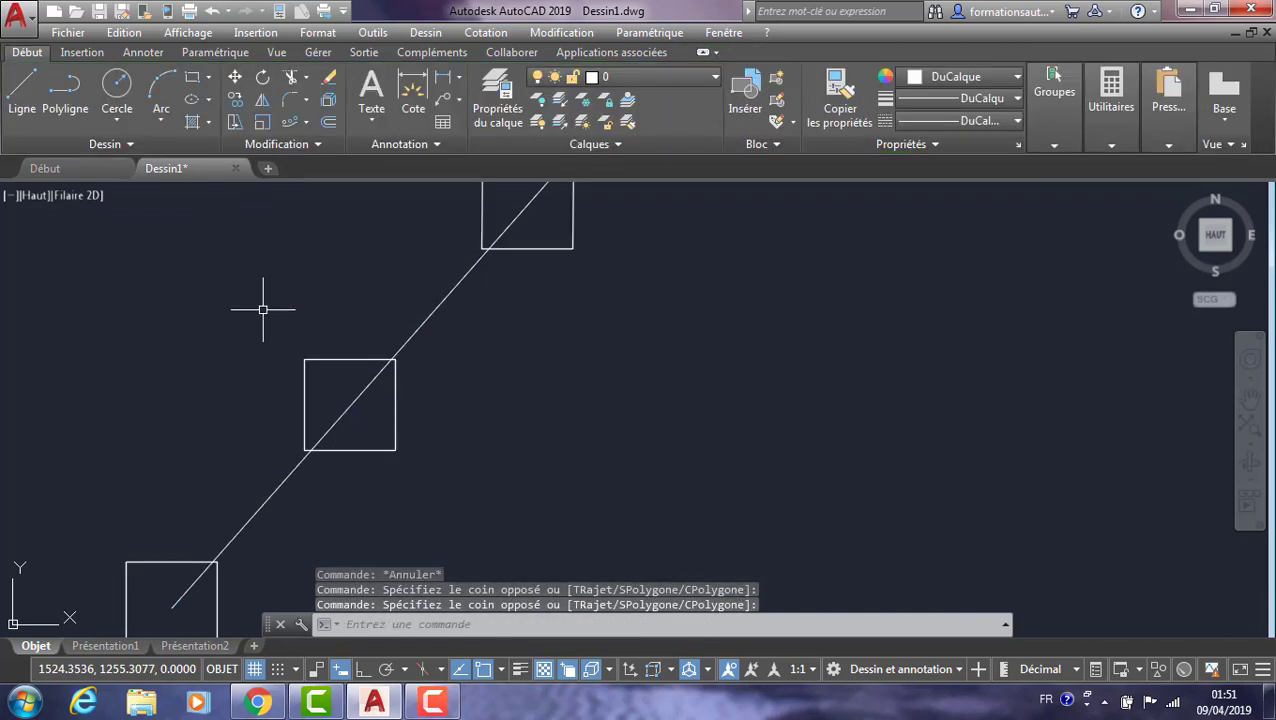
pyautogui.scroll(-8, 286, 400)
pyautogui.scroll(-4, 286, 404)
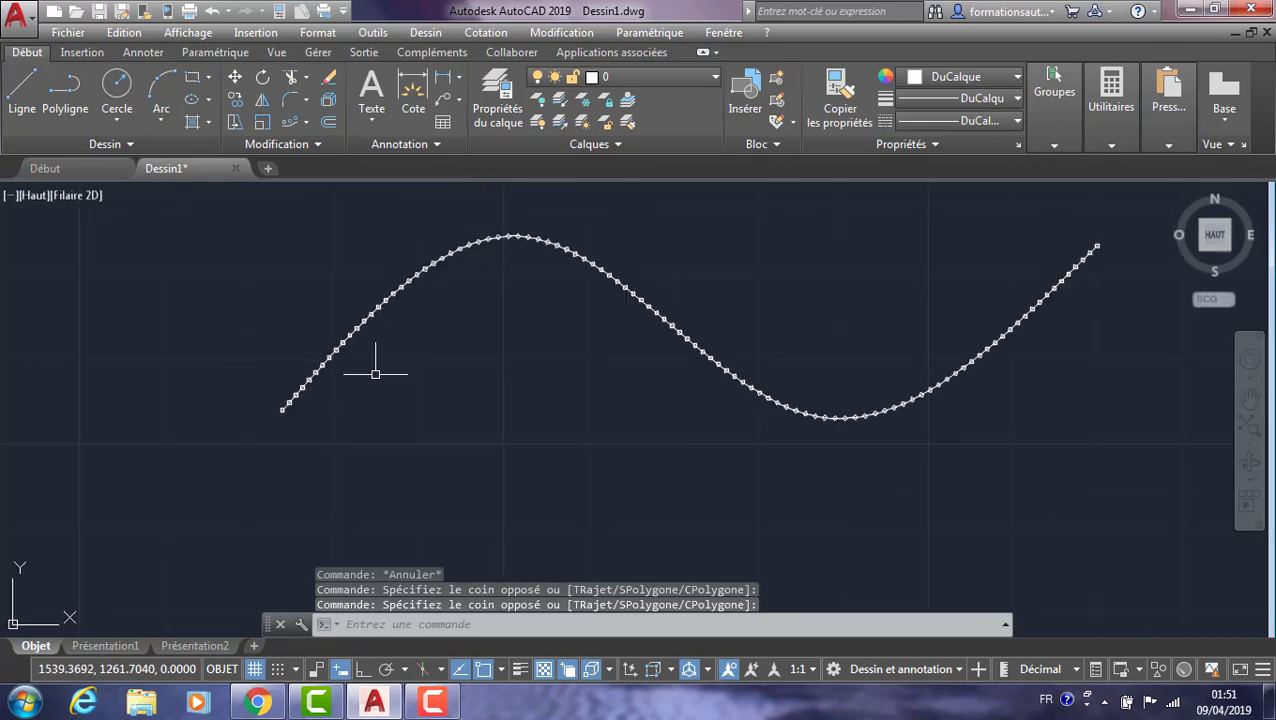
pyautogui.scroll(-3, 561, 347)
pyautogui.scroll(5, 696, 350)
pyautogui.scroll(5, 696, 350)
pyautogui.scroll(3, 652, 336)
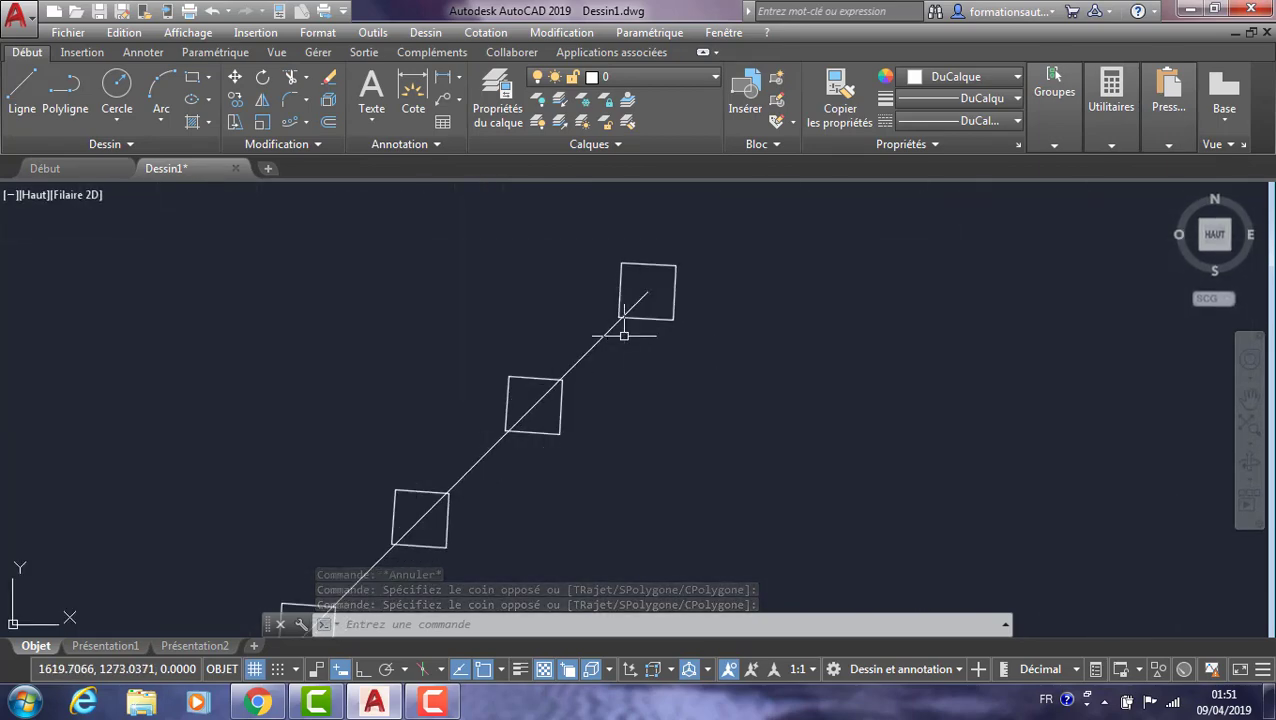
pyautogui.scroll(-5, 570, 398)
pyautogui.scroll(-5, 585, 393)
pyautogui.scroll(-3, 330, 448)
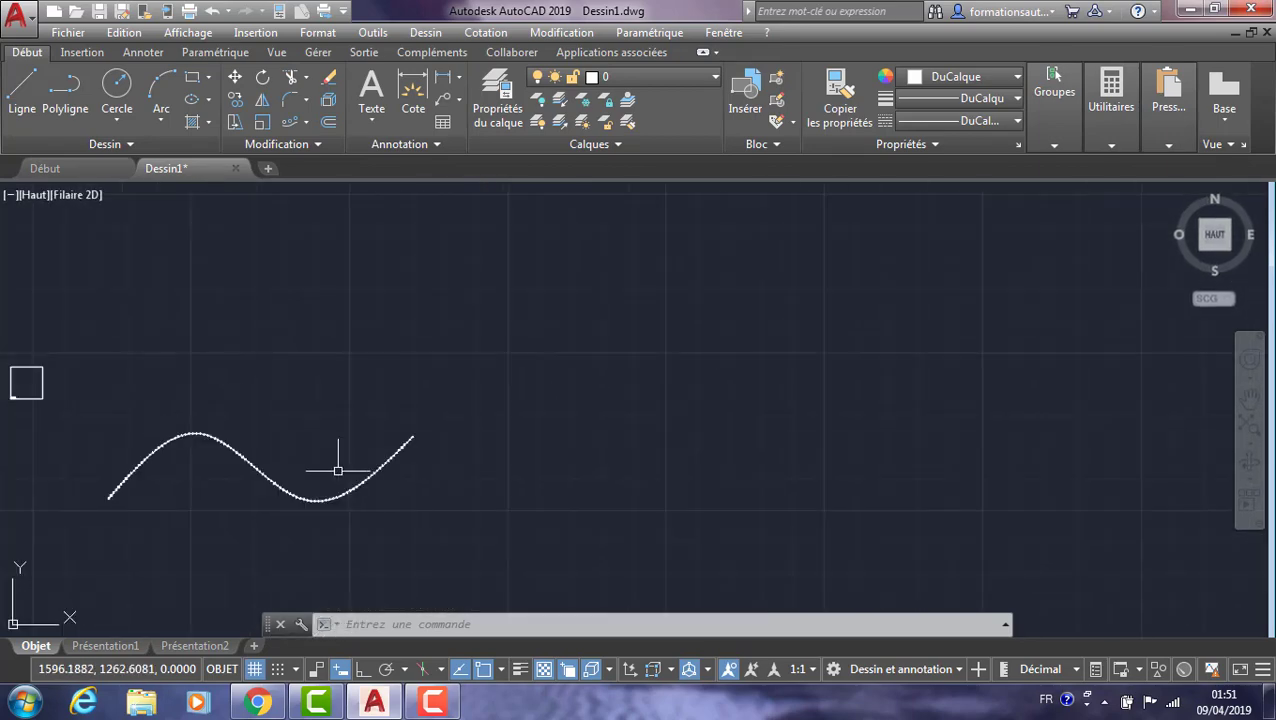
pyautogui.scroll(4, 122, 498)
pyautogui.scroll(5, 22, 462)
pyautogui.scroll(2, 148, 484)
pyautogui.scroll(-3, 214, 504)
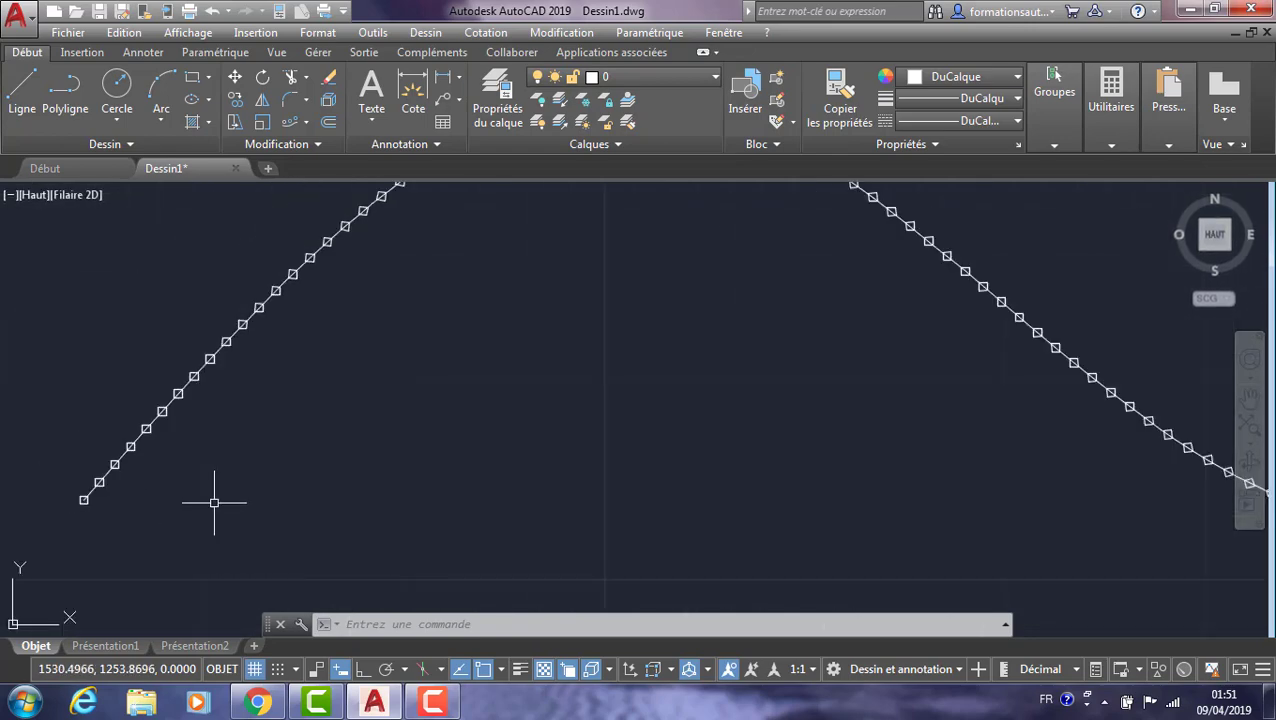
pyautogui.scroll(5, 80, 498)
pyautogui.scroll(3, 84, 497)
pyautogui.scroll(-5, 84, 497)
pyautogui.scroll(-4, 311, 438)
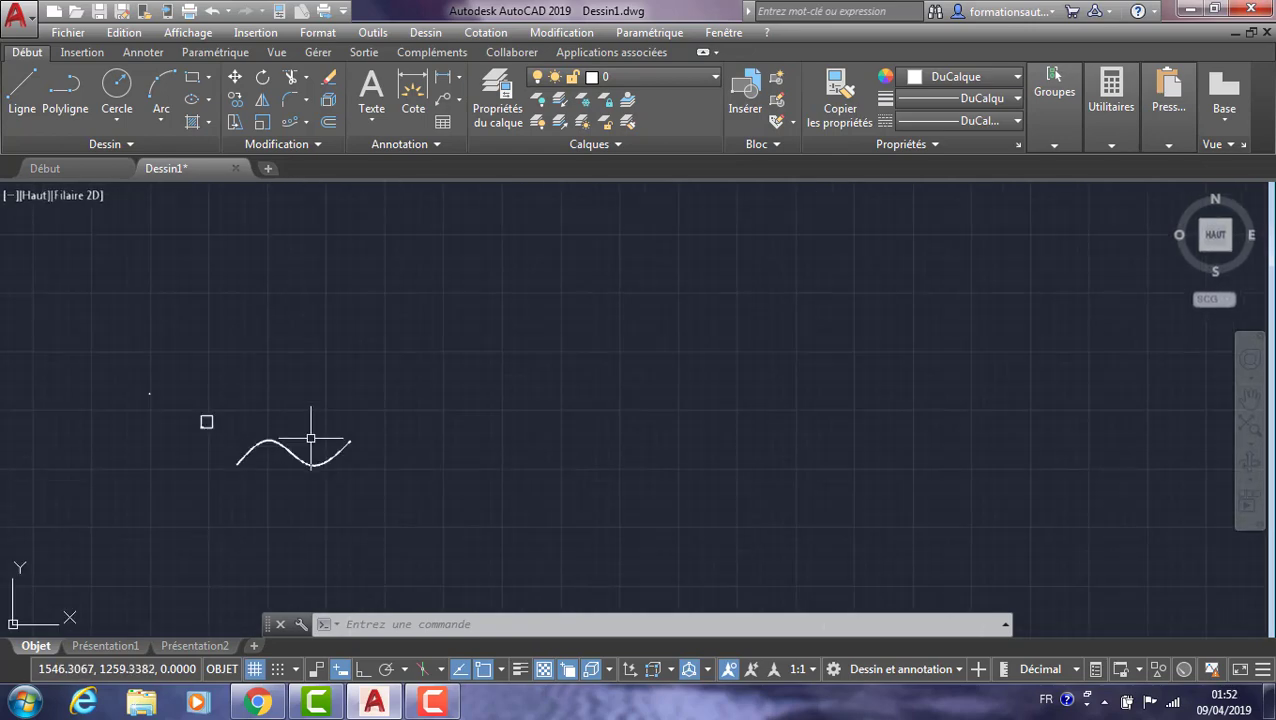
# Step: Window-select the wave array and all leftover objects and delete them
pyautogui.click(470, 363)
pyautogui.click(71, 504)
pyautogui.press('Delete')
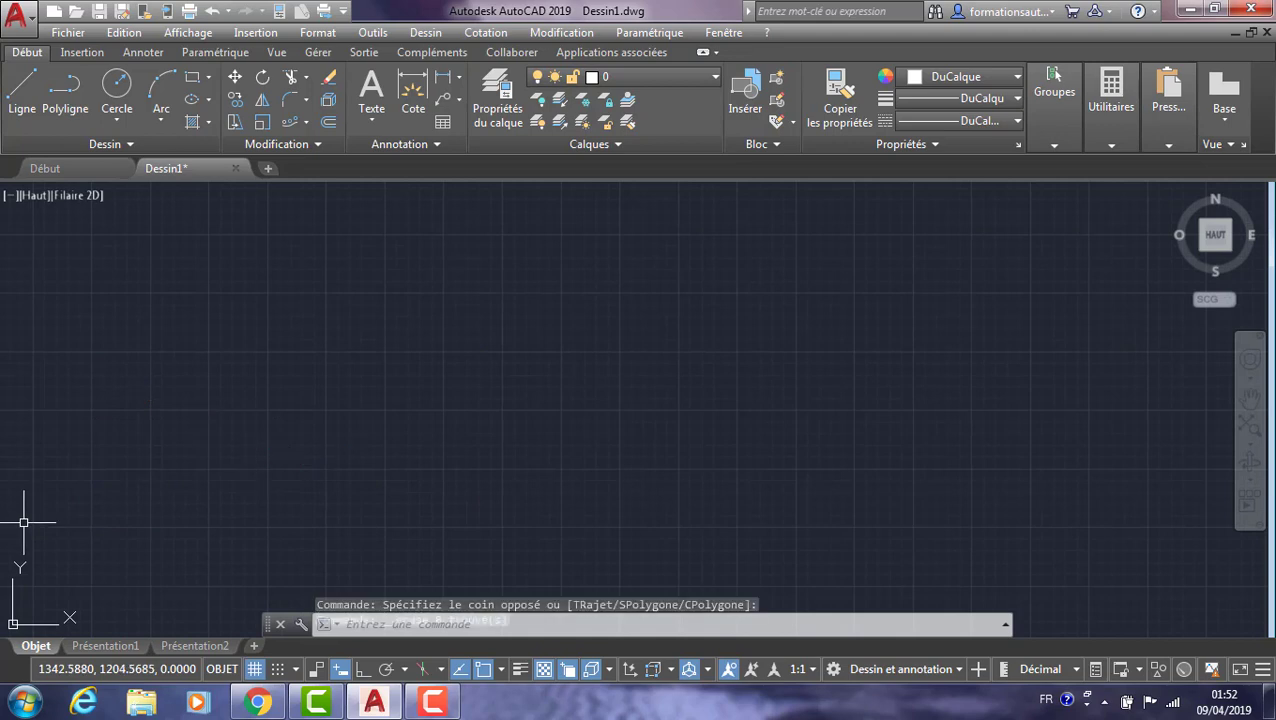
pyautogui.click(306, 123)
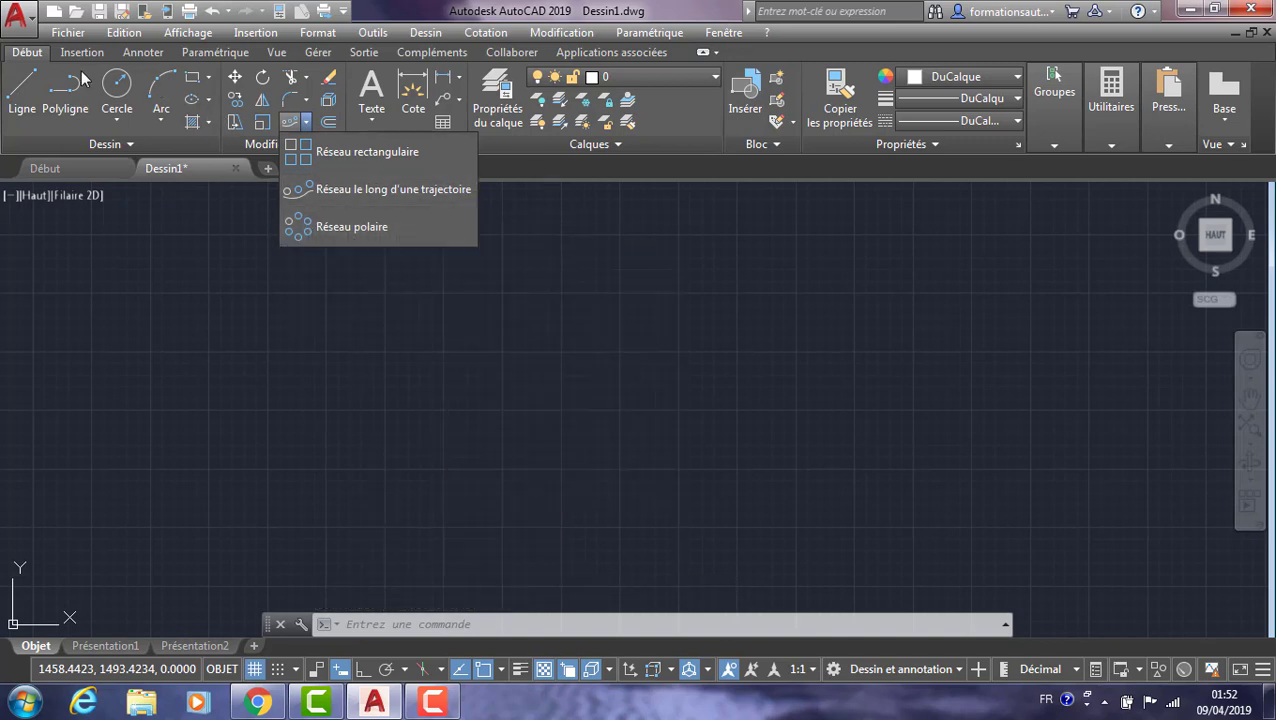
# Step: Draw a circle of radius 1 and confirm its diameter 2 and area 3.1416 in Quick Properties
pyautogui.click(115, 86)
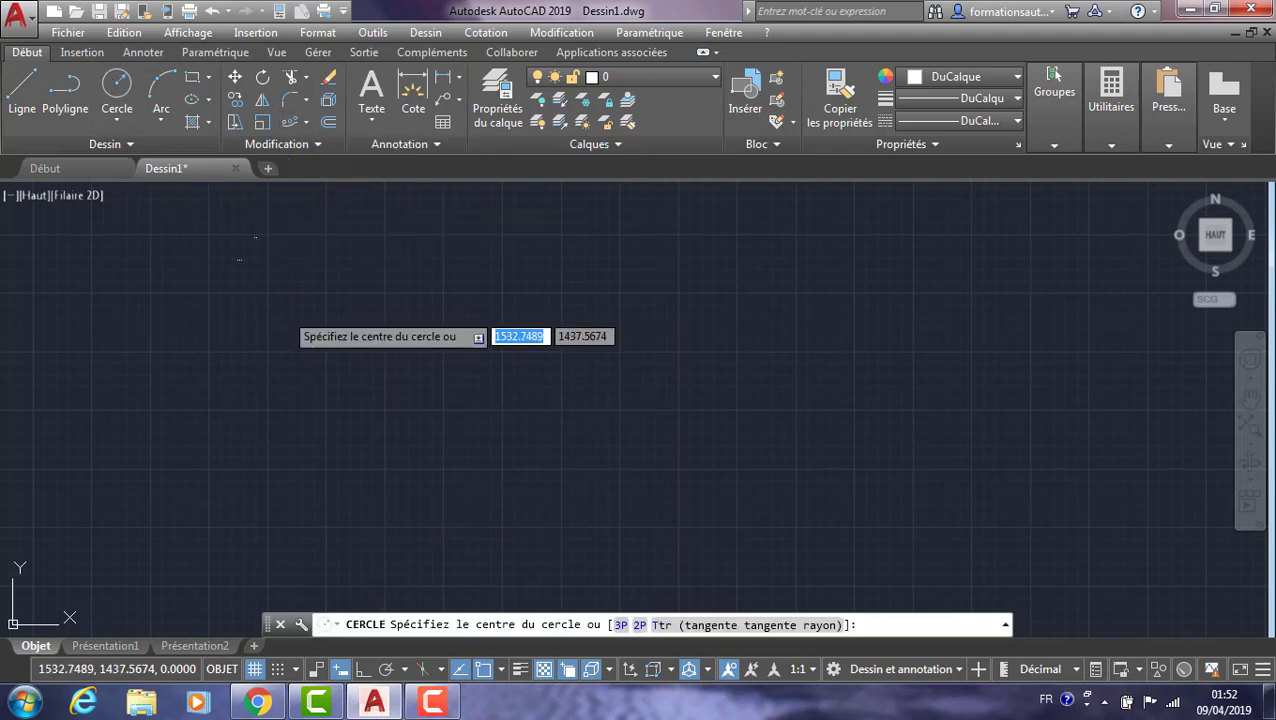
pyautogui.click(338, 379)
pyautogui.write('1')
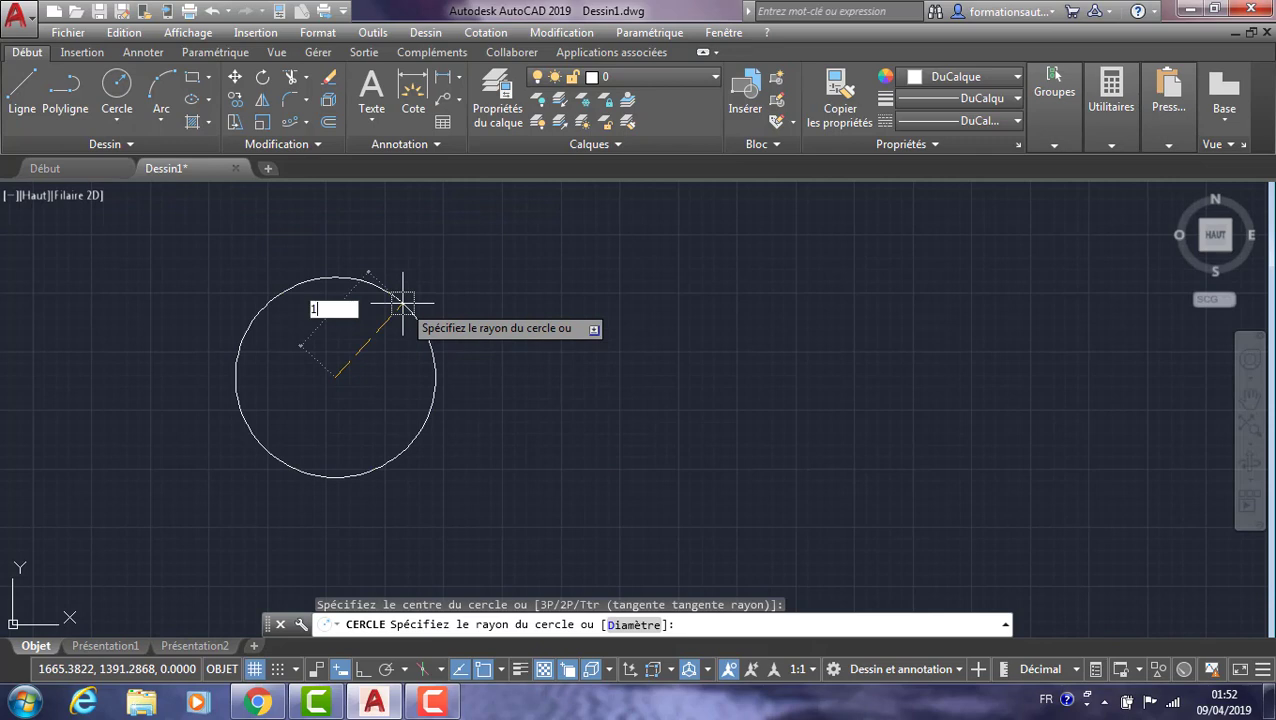
pyautogui.press('Return')
pyautogui.scroll(5, 360, 410)
pyautogui.scroll(3, 419, 505)
pyautogui.scroll(2, 433, 505)
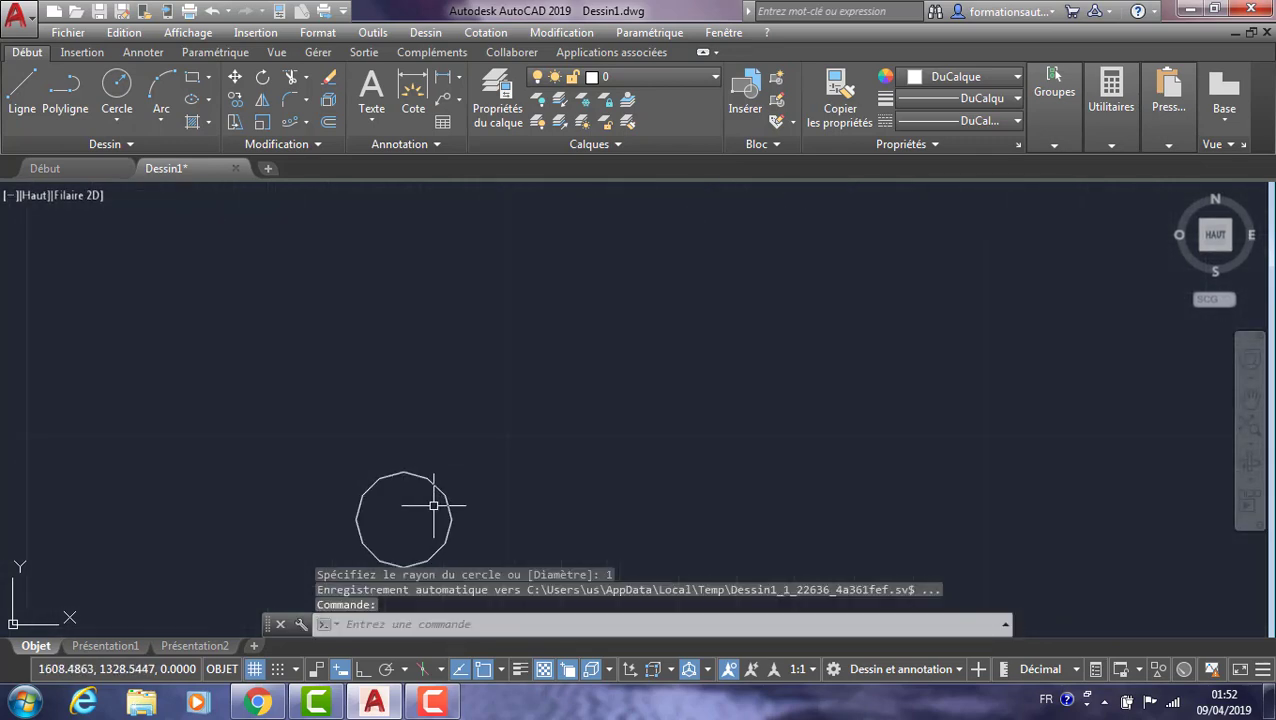
pyautogui.scroll(-3, 427, 484)
pyautogui.scroll(-1, 420, 484)
pyautogui.scroll(4, 413, 468)
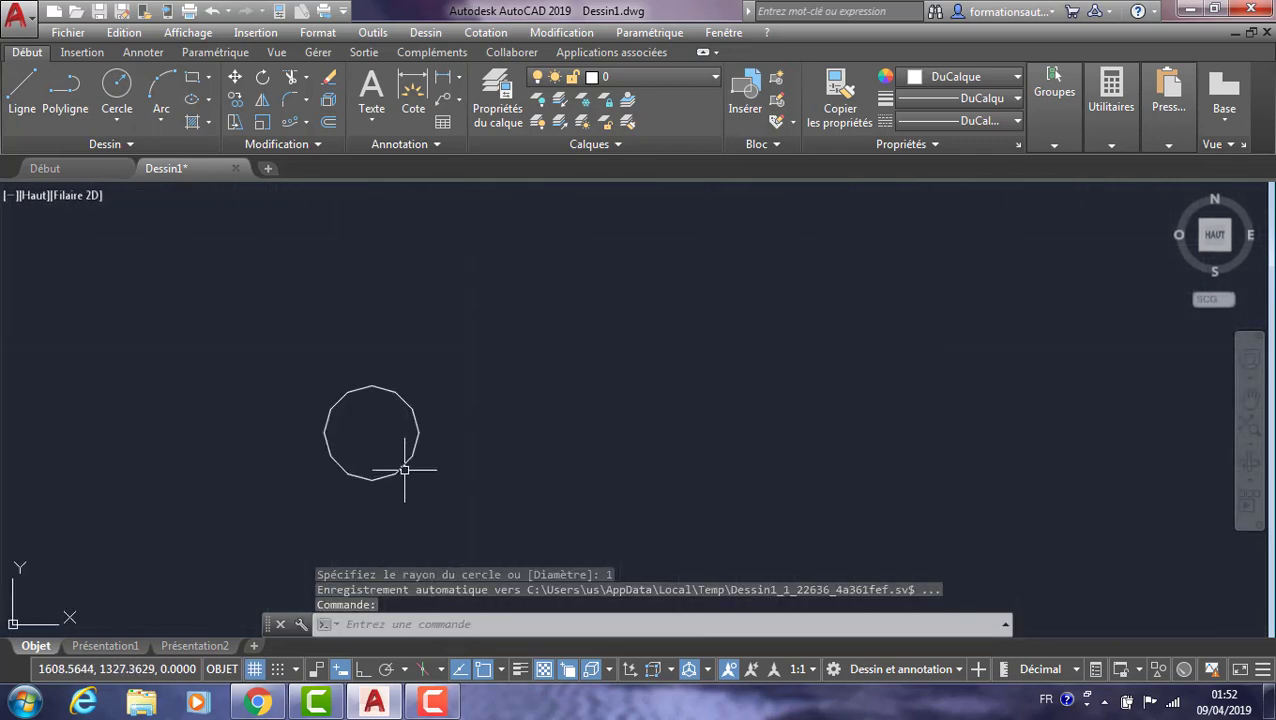
pyautogui.click(405, 463)
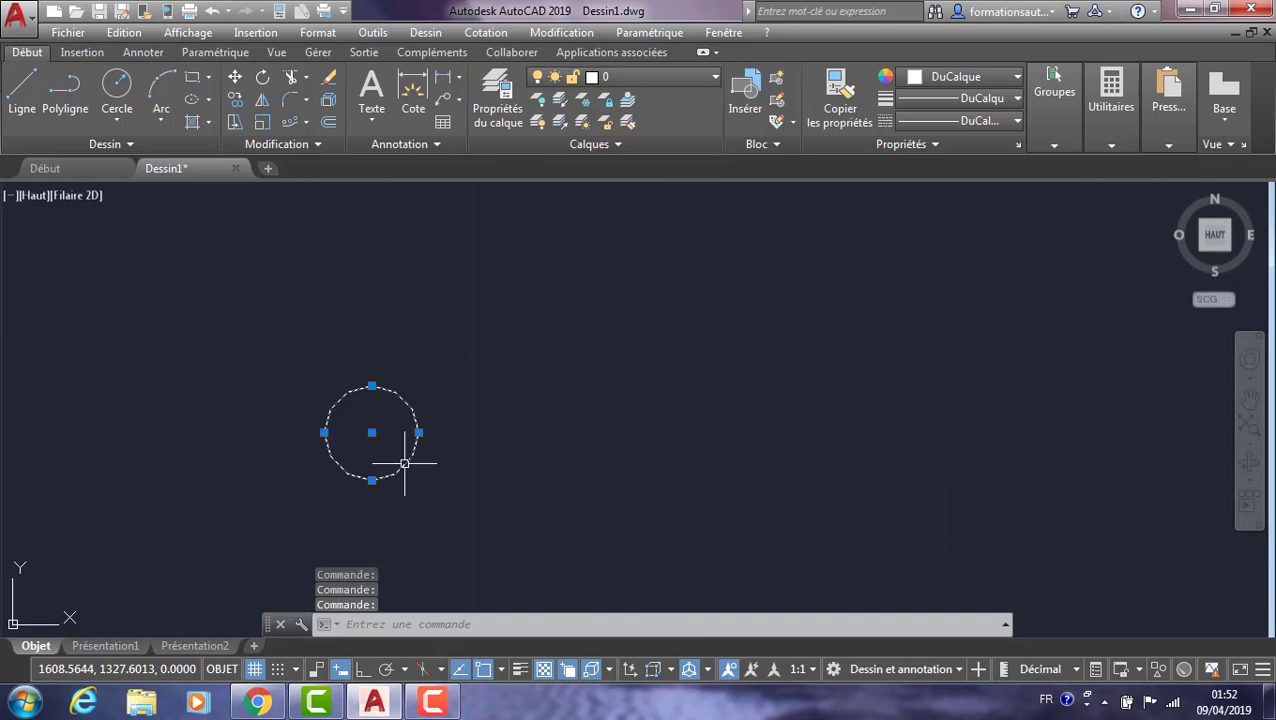
pyautogui.doubleClick(405, 463)
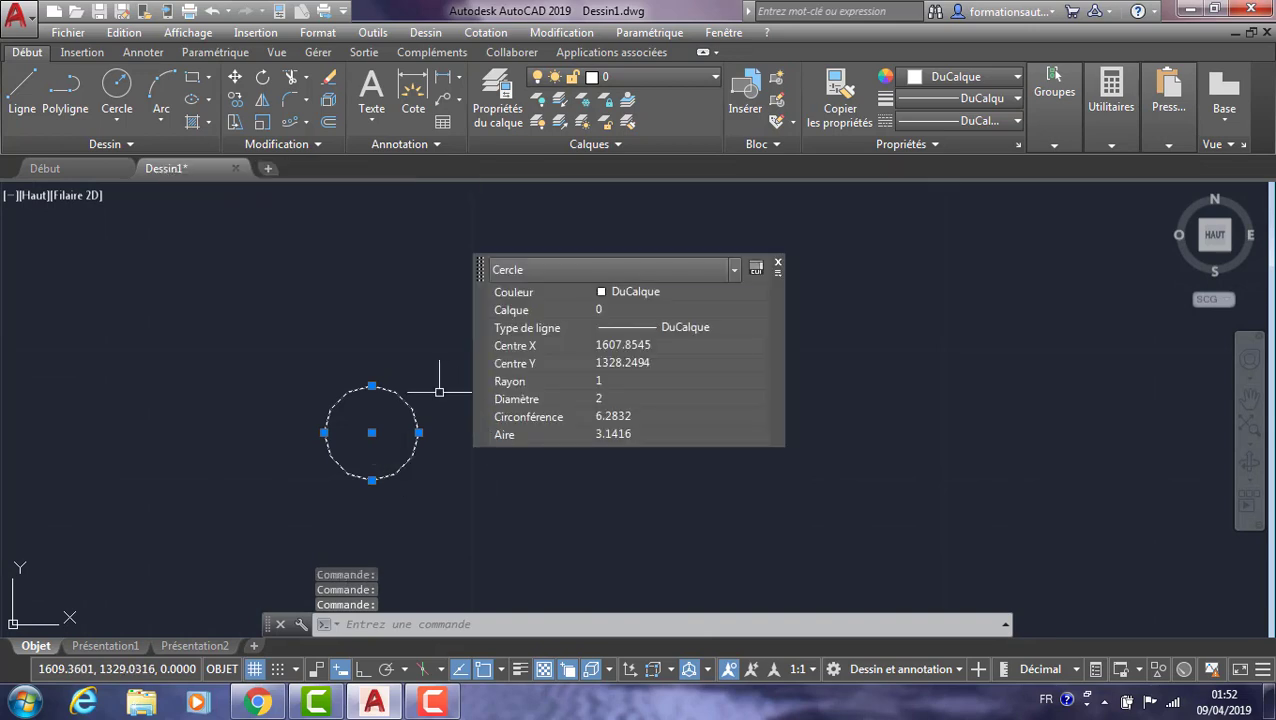
pyautogui.click(777, 262)
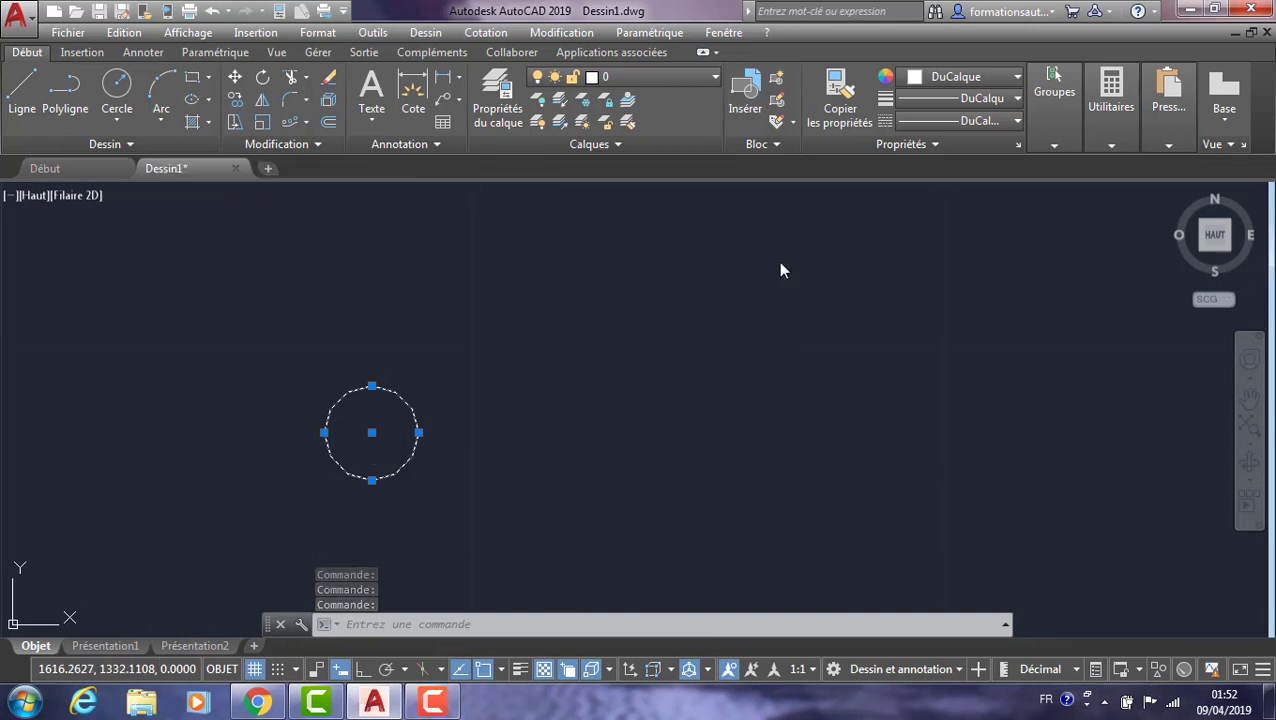
# Step: Create a polar array of the circle centred to its right, giving 10 items across 360°
pyautogui.press('Escape')
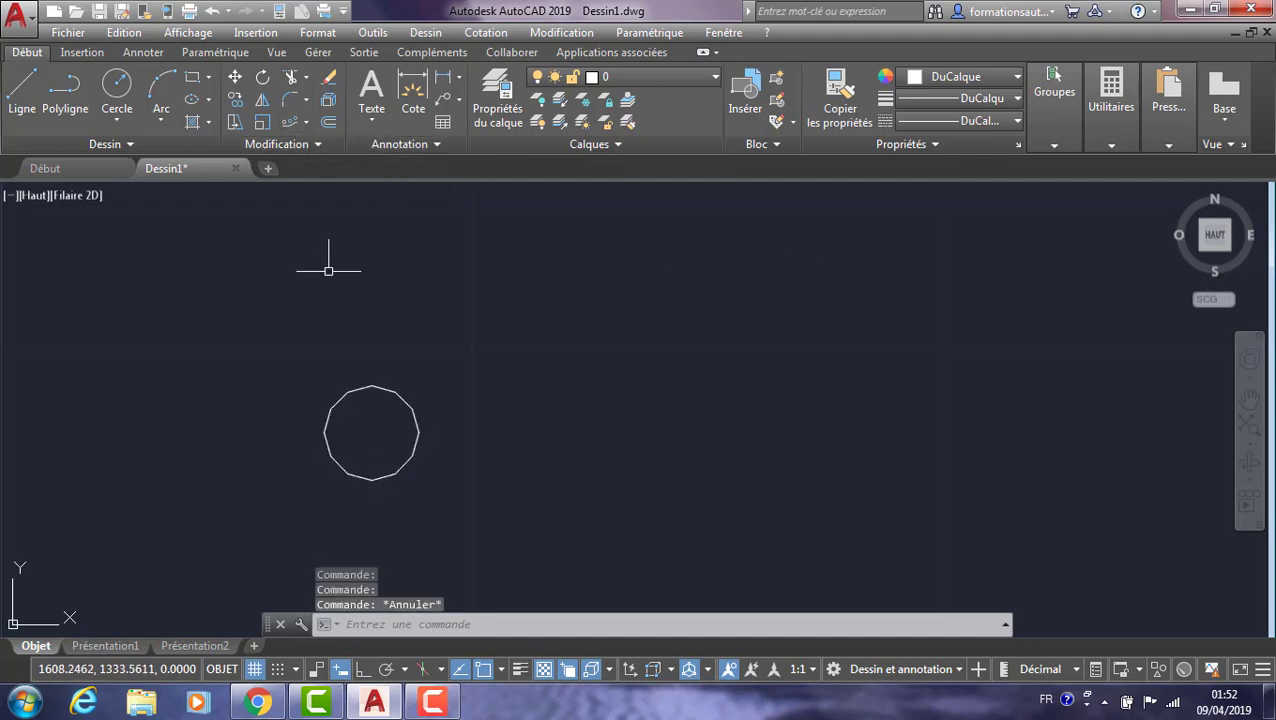
pyautogui.click(306, 121)
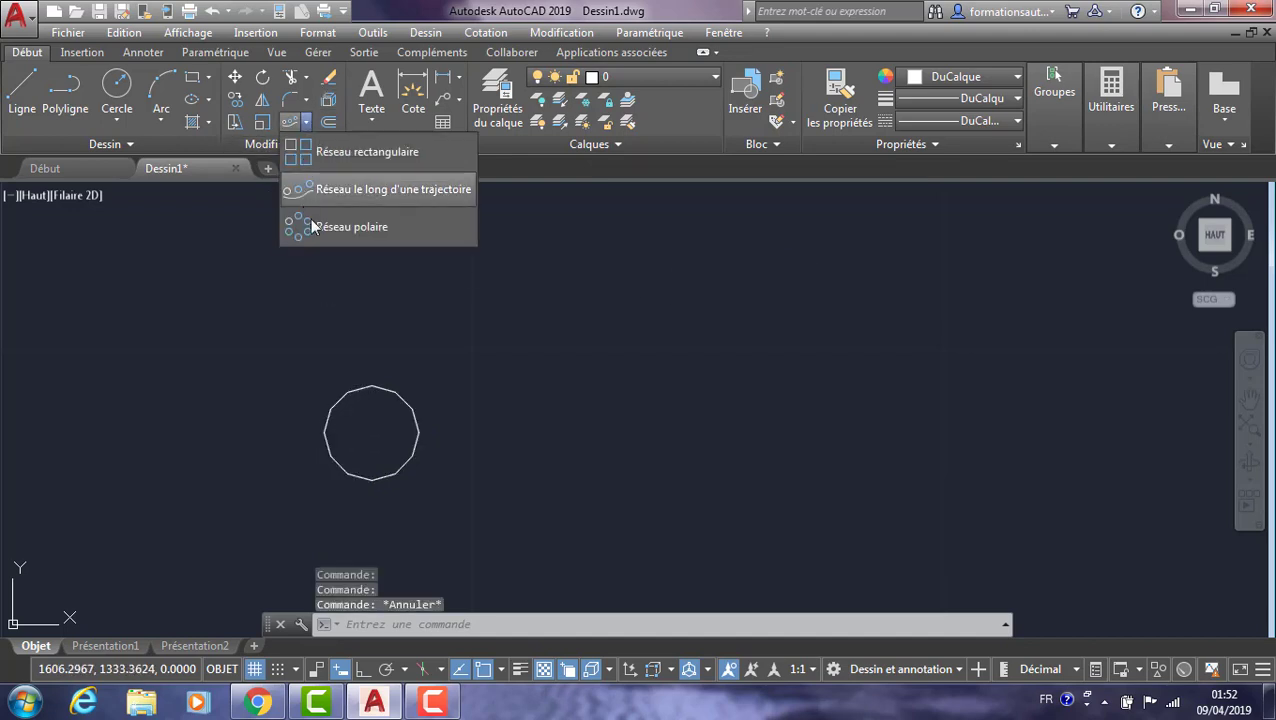
pyautogui.click(353, 228)
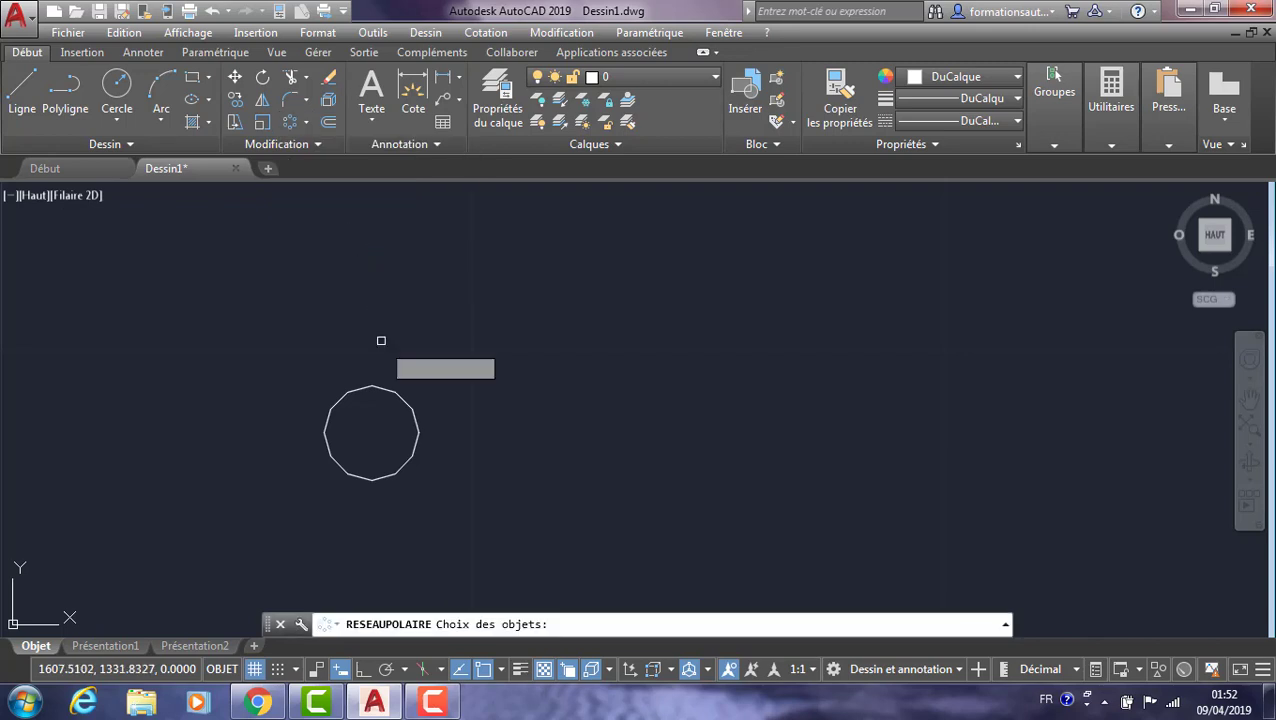
pyautogui.click(381, 389)
pyautogui.press('Return')
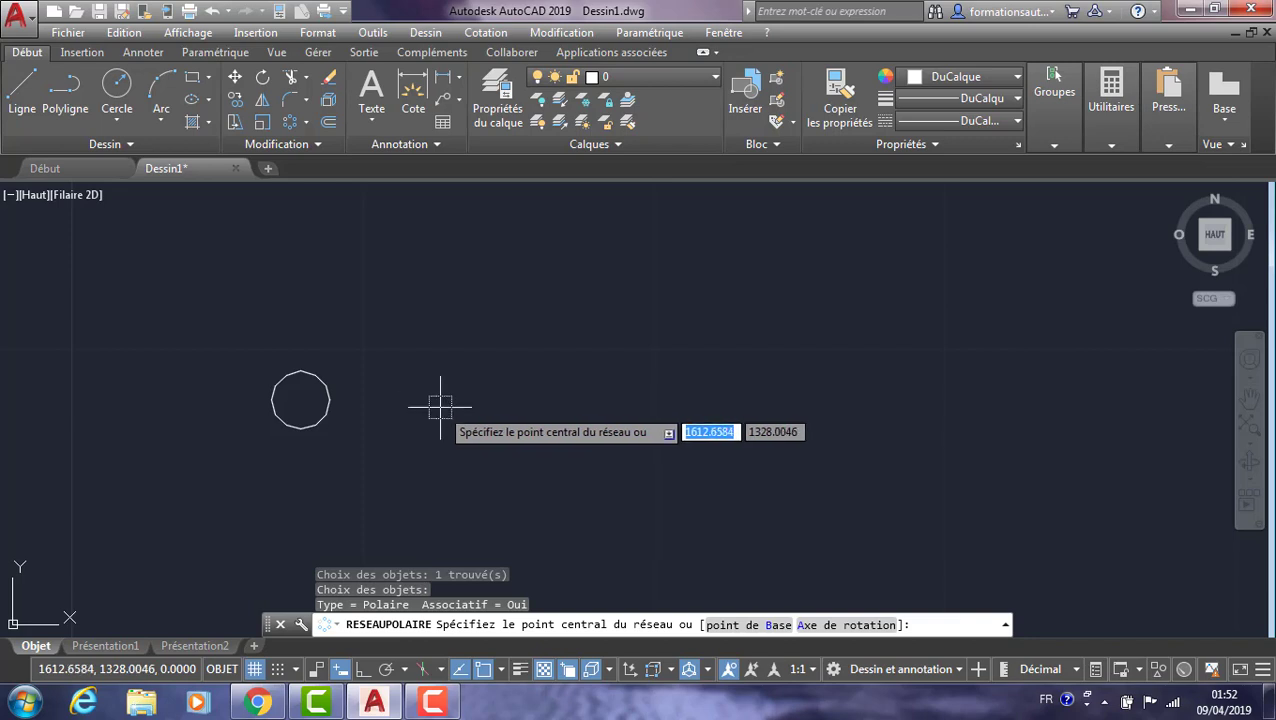
pyautogui.click(431, 407)
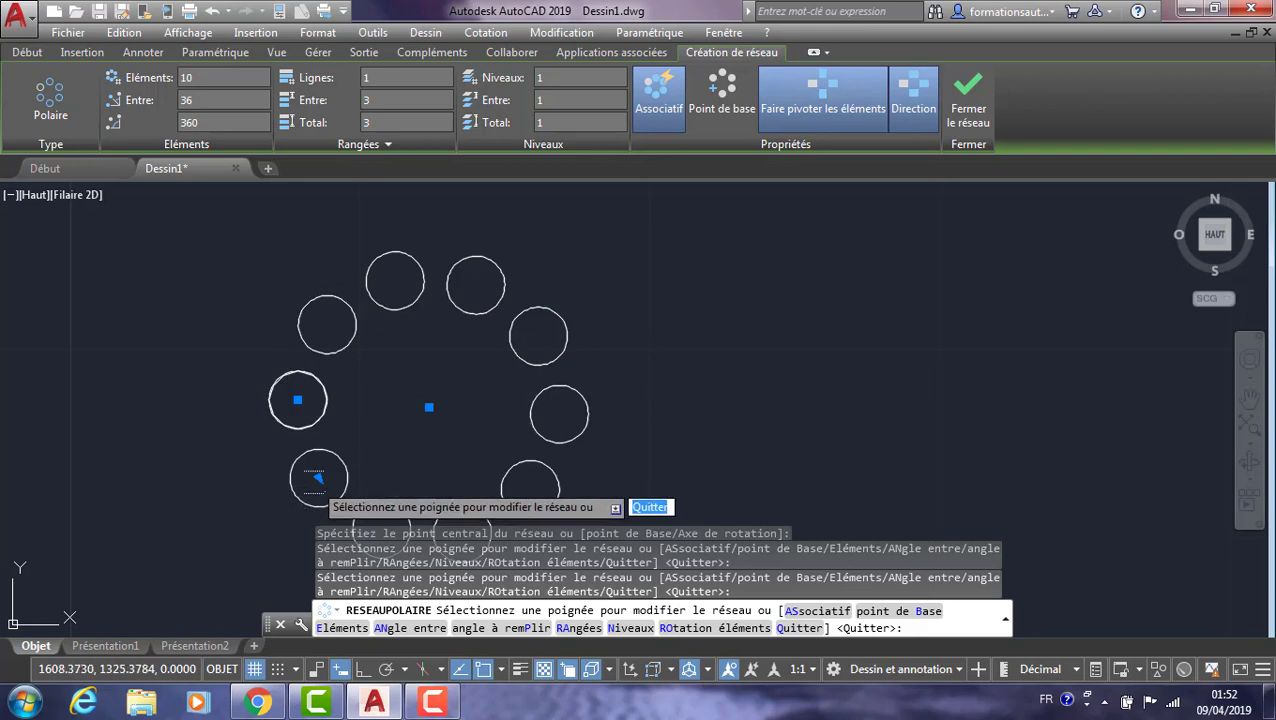
# Step: Drag the angle grip so the 10 circles are evenly spaced in a full ring, then finish editing
pyautogui.click(318, 478)
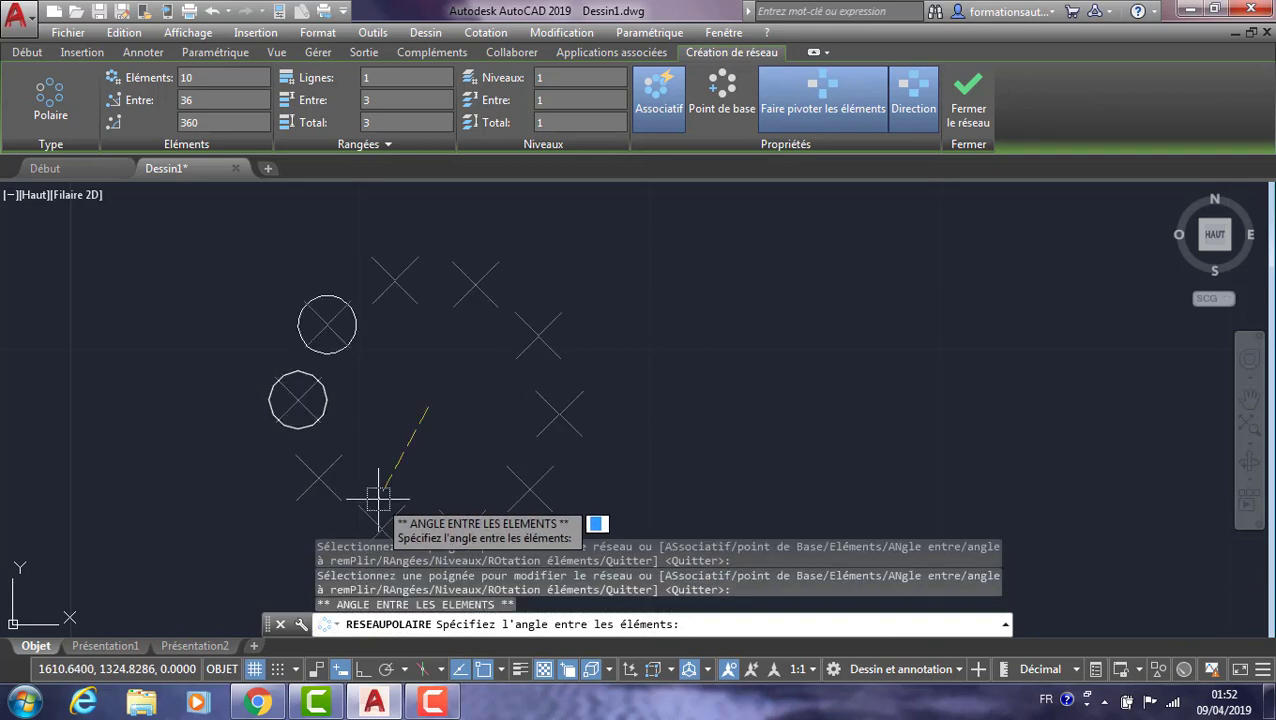
pyautogui.click(378, 497)
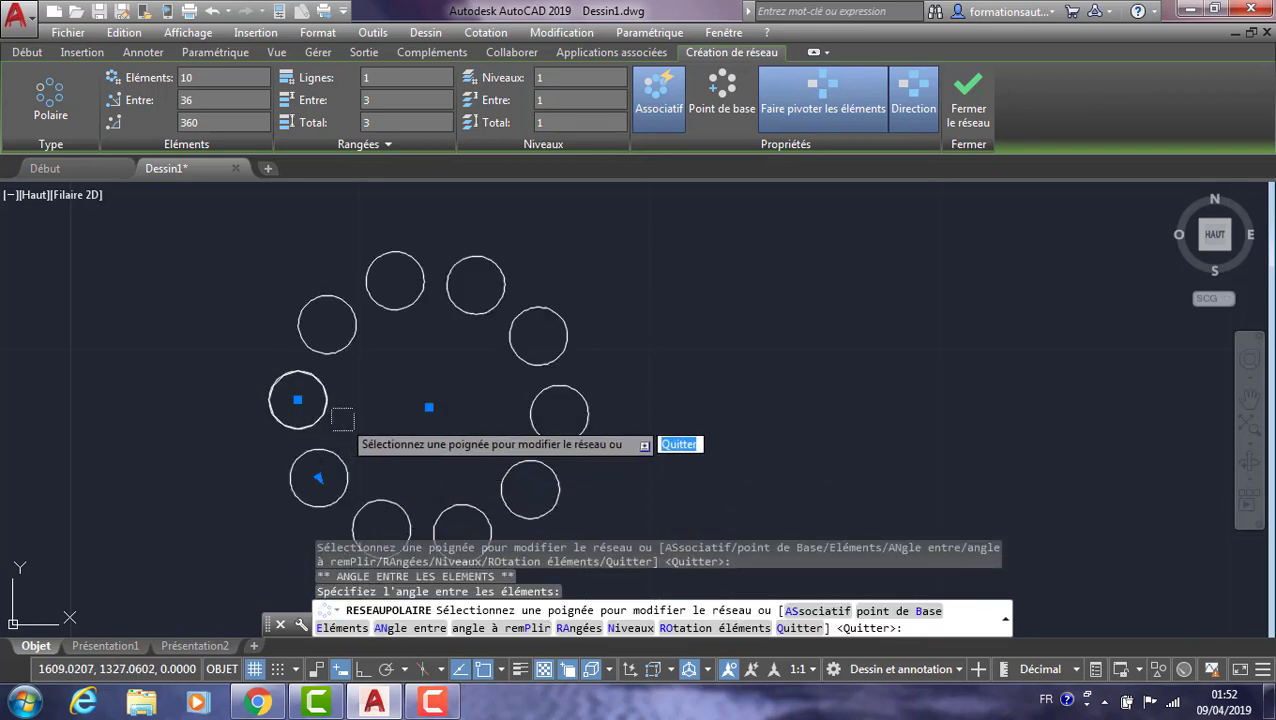
pyautogui.scroll(3, 432, 400)
pyautogui.scroll(-2, 464, 401)
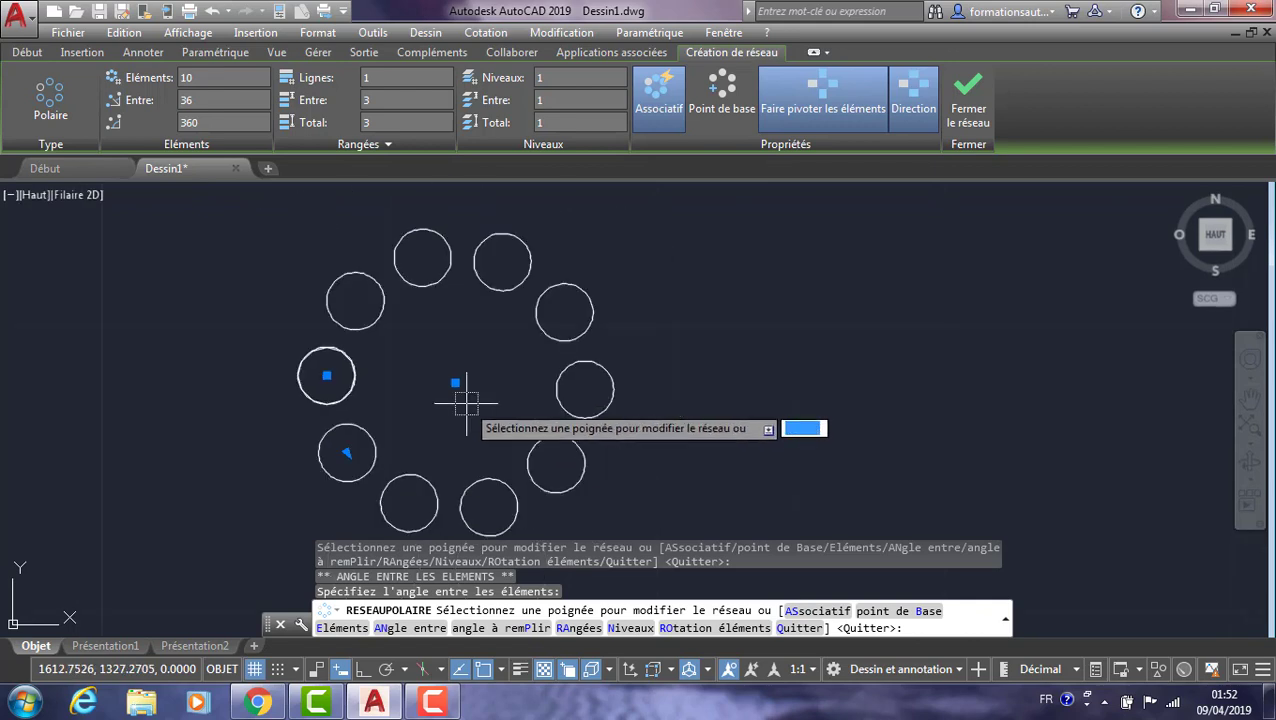
pyautogui.scroll(-2, 470, 355)
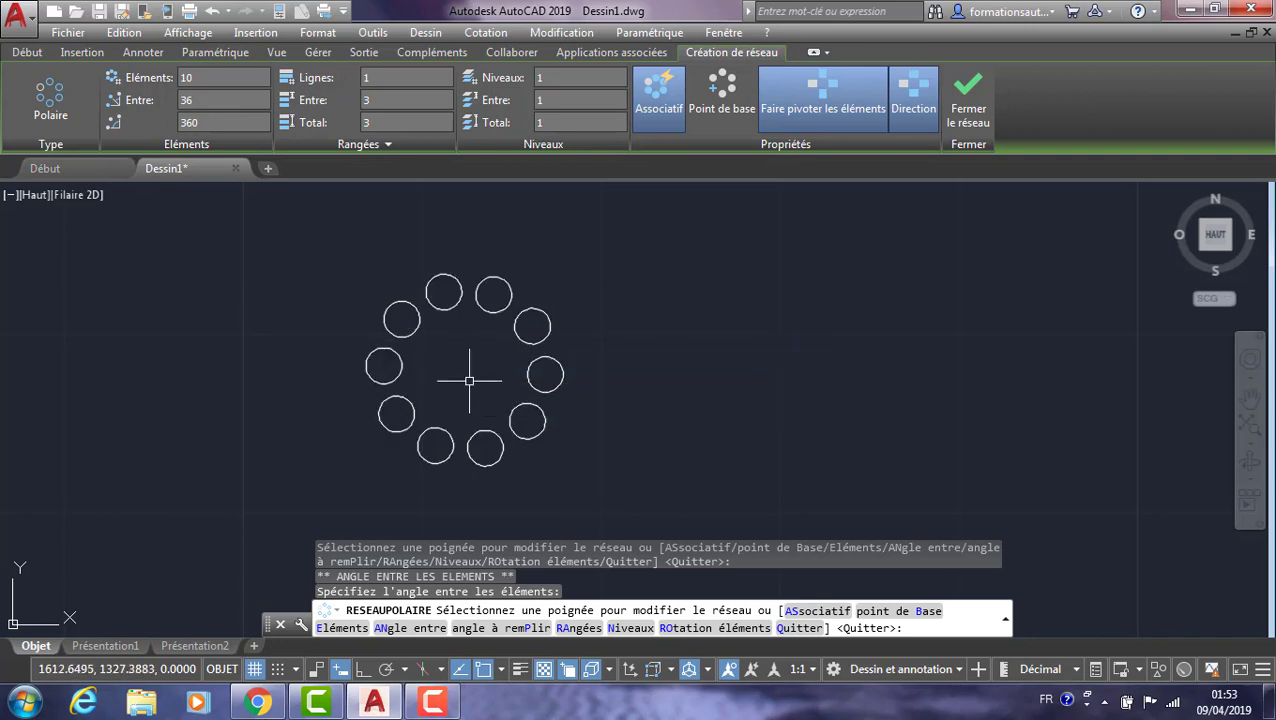
pyautogui.press('Escape')
# Step: Window-select the ring of 10 circles and erase it
pyautogui.click(587, 232)
pyautogui.click(296, 446)
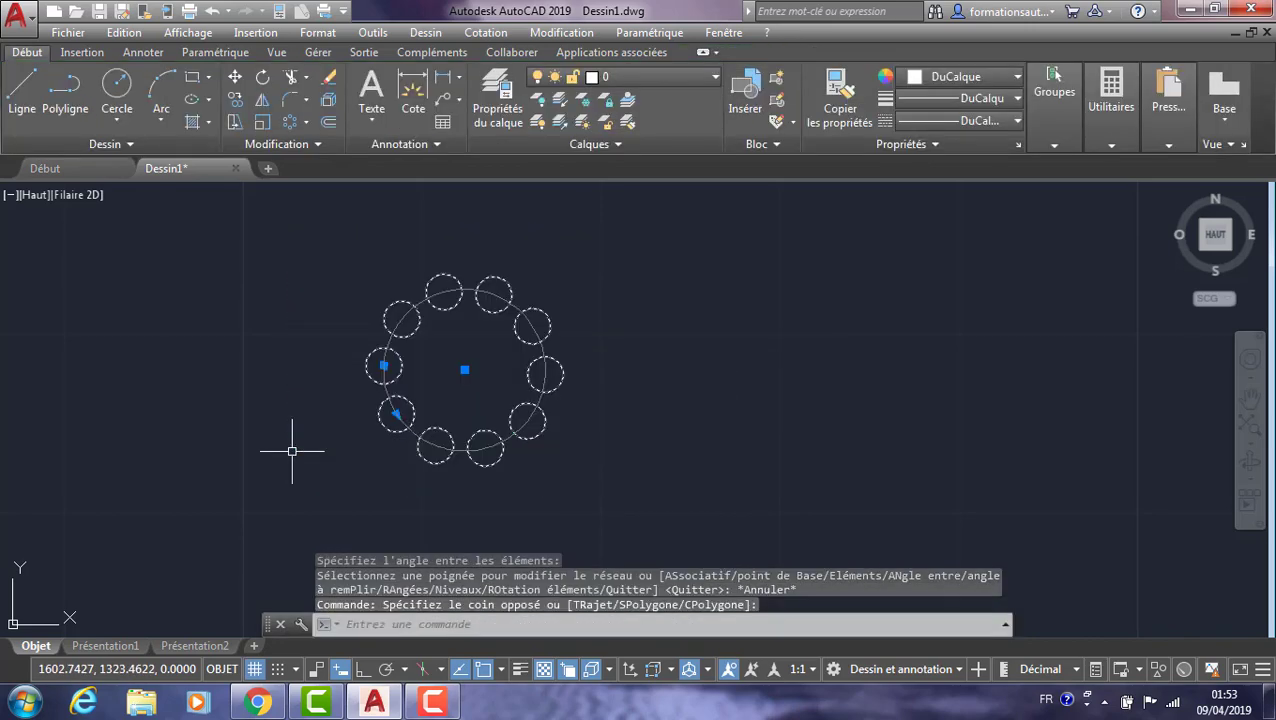
pyautogui.press('Delete')
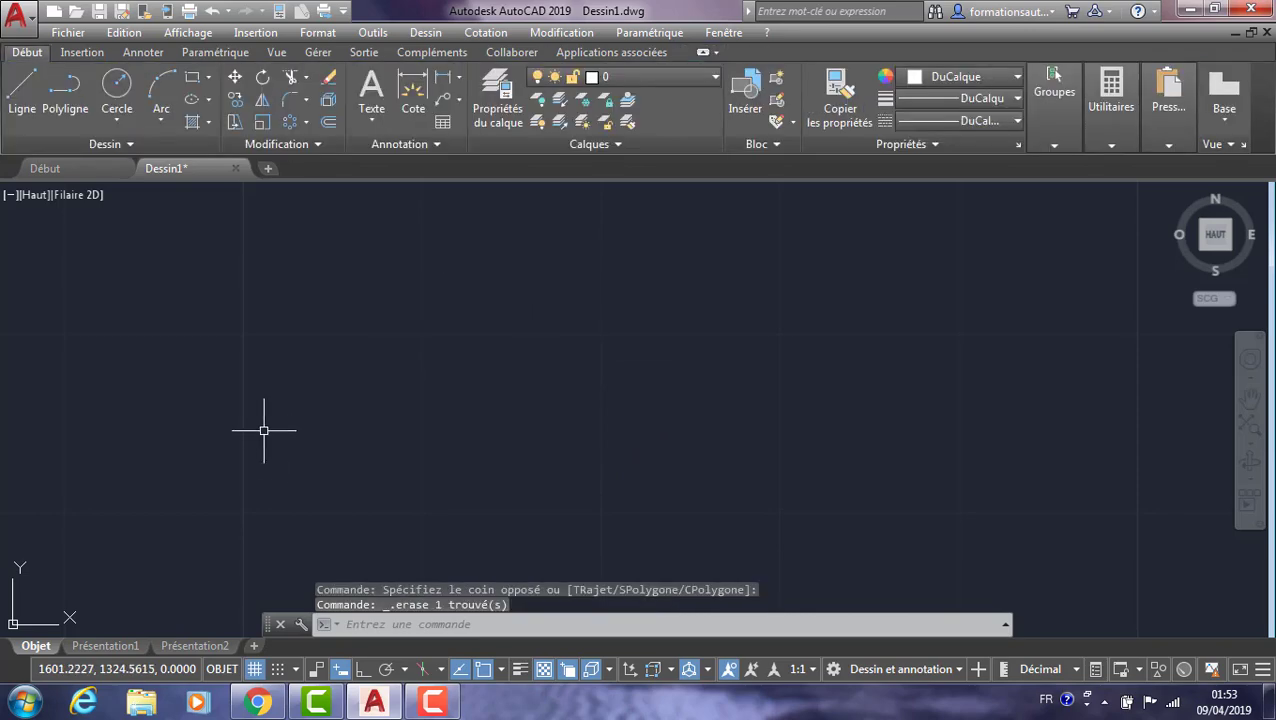